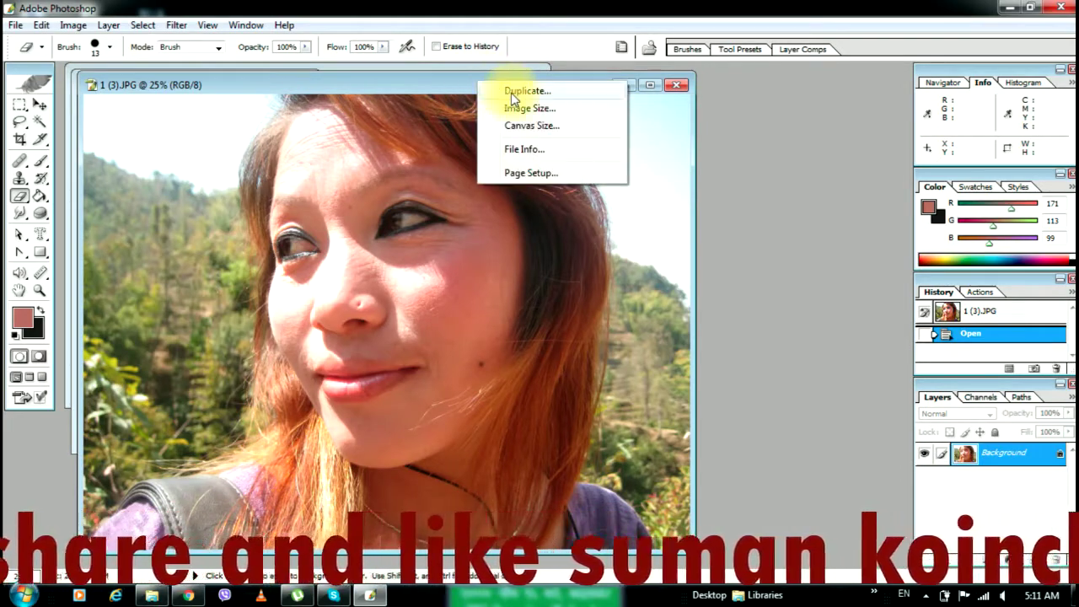
Duplicate the portrait image as "1 (3) copy" and maximize the copy's window.
{"action": "left_click", "coordinate": [511, 93]}
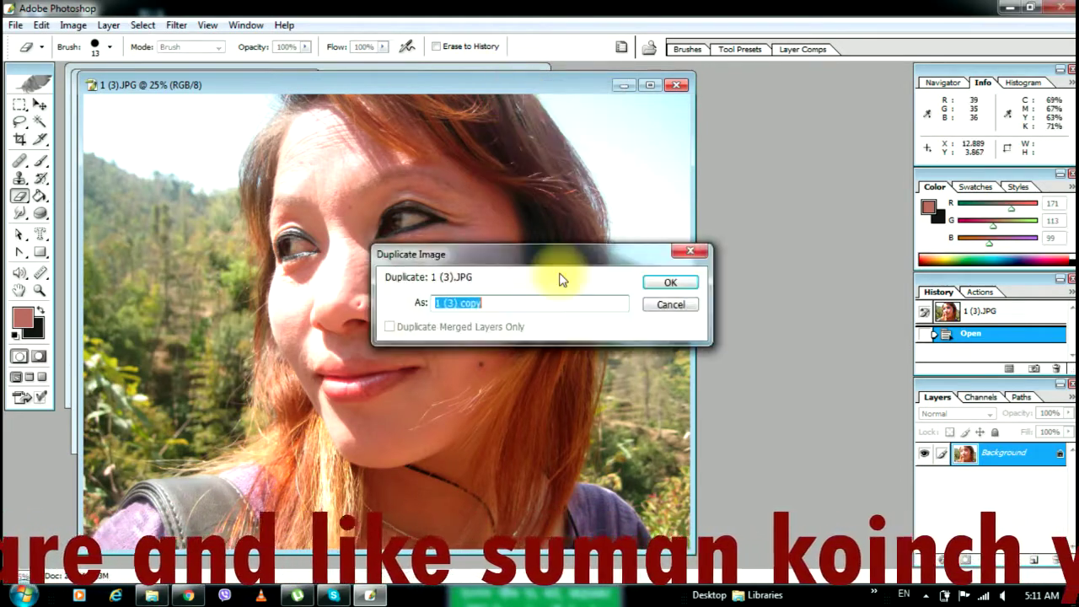
{"action": "left_click", "coordinate": [668, 284]}
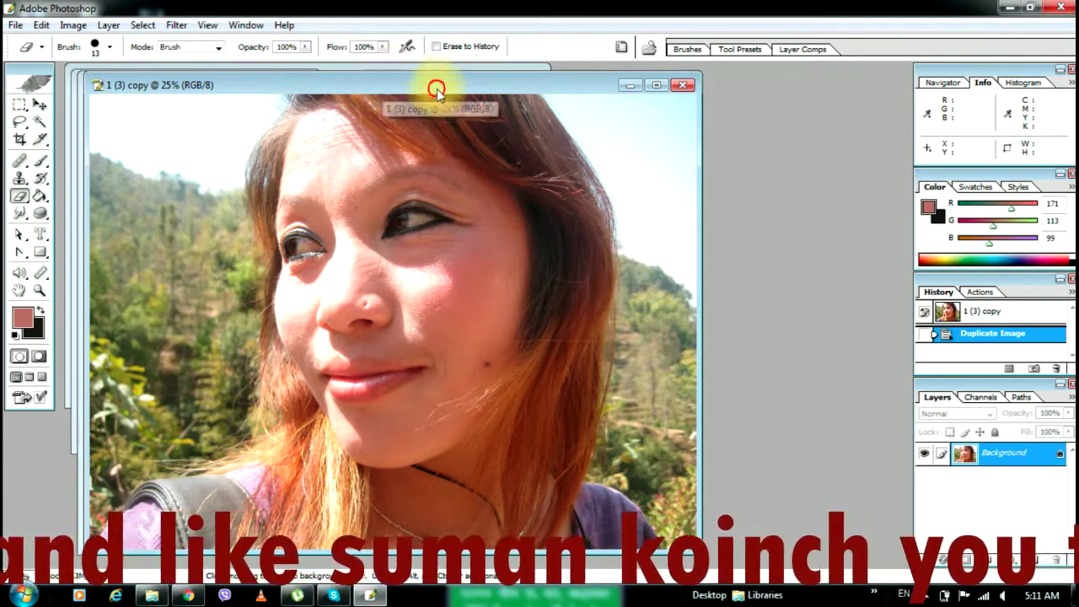
{"action": "left_click_drag", "start_coordinate": [385, 85], "coordinate": [460, 95]}
{"action": "key", "text": "ctrl+0"}
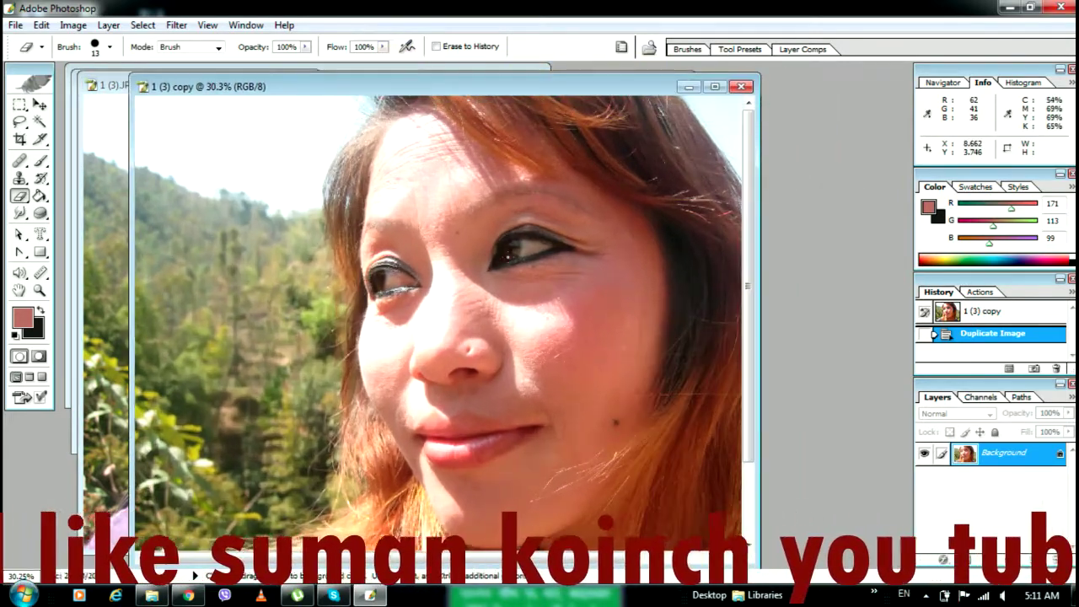
{"action": "left_click", "coordinate": [714, 86]}
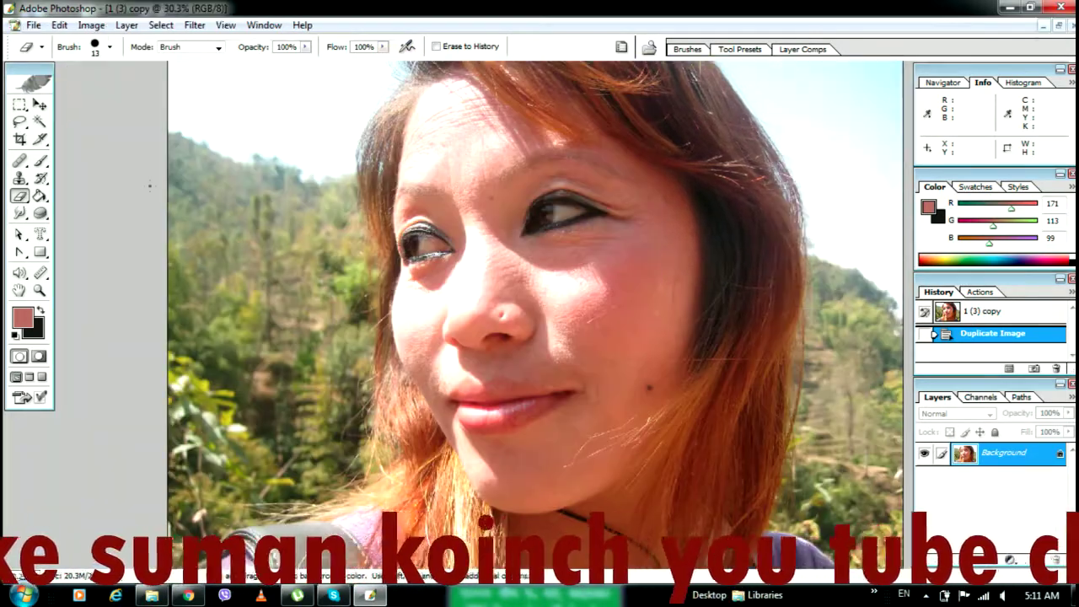
Lighten the skin across the face with the Dodge tool, using the Midtones range and 64% exposure.
{"action": "left_click", "coordinate": [38, 213]}
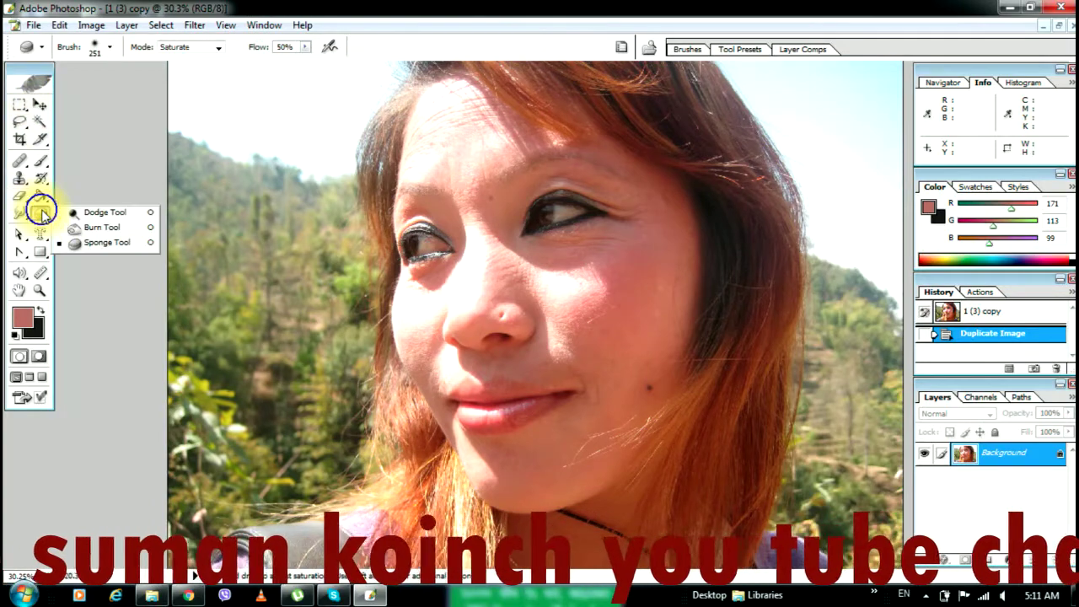
{"action": "left_click", "coordinate": [94, 216]}
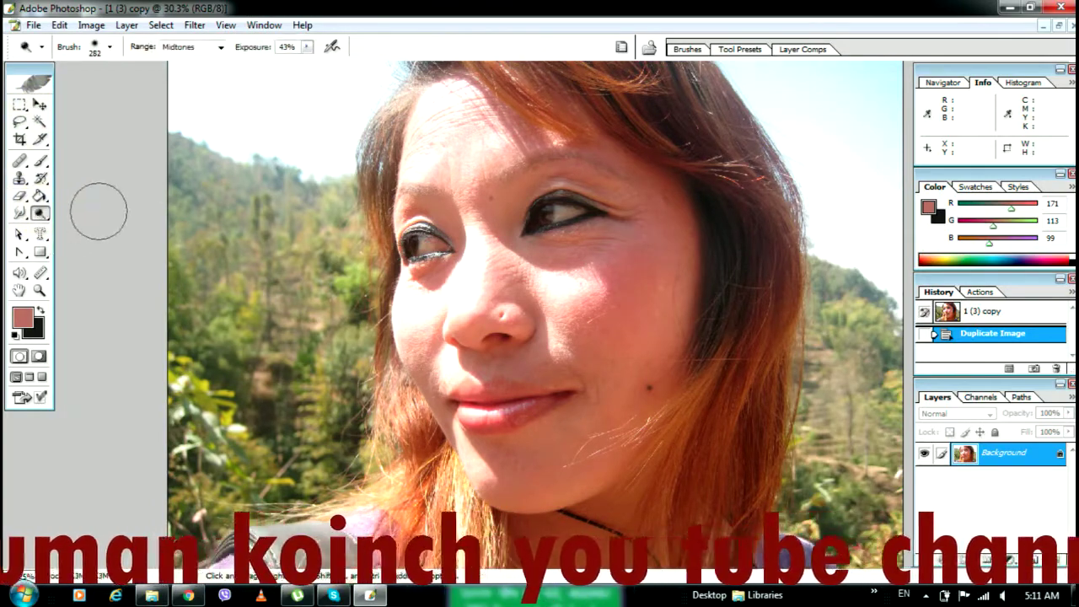
{"action": "left_click", "coordinate": [222, 49]}
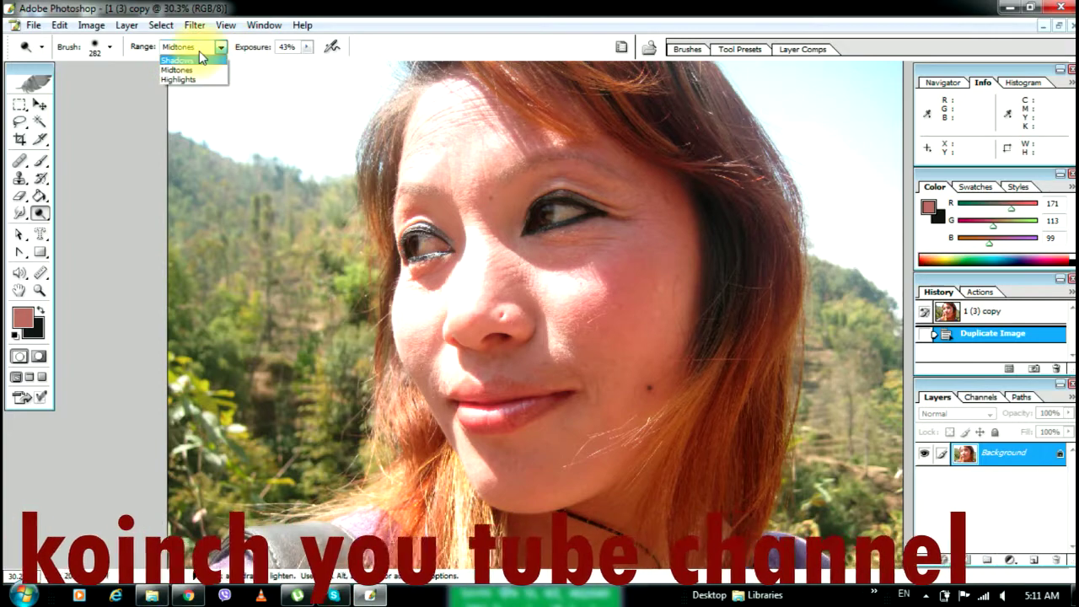
{"action": "left_click", "coordinate": [193, 72]}
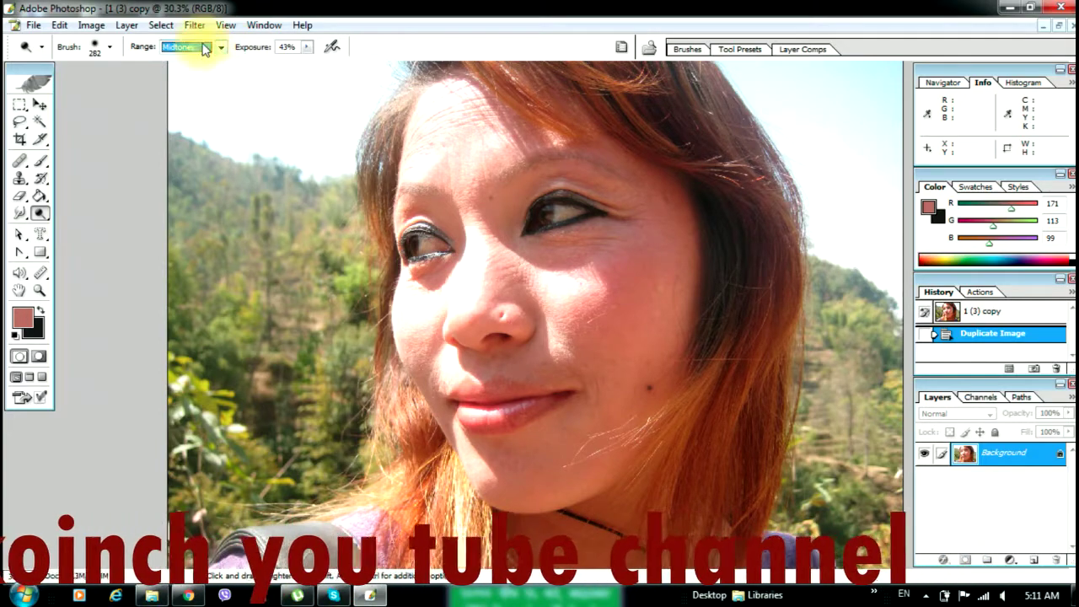
{"action": "left_click", "coordinate": [306, 50]}
{"action": "mouse_move", "coordinate": [309, 68]}
{"action": "left_mouse_down"}
{"action": "mouse_move", "coordinate": [273, 68]}
{"action": "mouse_move", "coordinate": [318, 74]}
{"action": "left_mouse_up"}
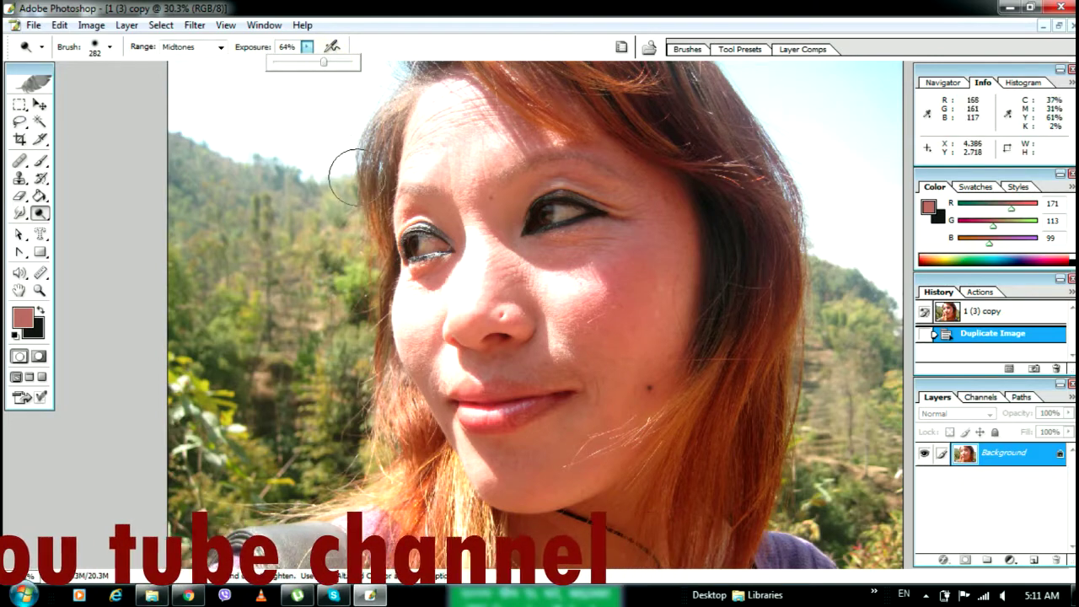
{"action": "mouse_move", "coordinate": [477, 238]}
{"action": "left_mouse_down"}
{"action": "mouse_move", "coordinate": [496, 271]}
{"action": "mouse_move", "coordinate": [479, 228]}
{"action": "mouse_move", "coordinate": [552, 324]}
{"action": "mouse_move", "coordinate": [577, 278]}
{"action": "mouse_move", "coordinate": [586, 331]}
{"action": "mouse_move", "coordinate": [575, 265]}
{"action": "mouse_move", "coordinate": [629, 259]}
{"action": "mouse_move", "coordinate": [624, 384]}
{"action": "mouse_move", "coordinate": [648, 247]}
{"action": "mouse_move", "coordinate": [632, 390]}
{"action": "mouse_move", "coordinate": [696, 258]}
{"action": "mouse_move", "coordinate": [685, 300]}
{"action": "mouse_move", "coordinate": [608, 436]}
{"action": "mouse_move", "coordinate": [516, 462]}
{"action": "mouse_move", "coordinate": [463, 458]}
{"action": "mouse_move", "coordinate": [605, 416]}
{"action": "mouse_move", "coordinate": [573, 483]}
{"action": "mouse_move", "coordinate": [511, 488]}
{"action": "mouse_move", "coordinate": [575, 489]}
{"action": "mouse_move", "coordinate": [486, 442]}
{"action": "mouse_move", "coordinate": [420, 355]}
{"action": "mouse_move", "coordinate": [515, 355]}
{"action": "mouse_move", "coordinate": [565, 370]}
{"action": "mouse_move", "coordinate": [549, 332]}
{"action": "mouse_move", "coordinate": [485, 261]}
{"action": "mouse_move", "coordinate": [454, 272]}
{"action": "mouse_move", "coordinate": [577, 257]}
{"action": "mouse_move", "coordinate": [640, 225]}
{"action": "mouse_move", "coordinate": [619, 177]}
{"action": "mouse_move", "coordinate": [440, 150]}
{"action": "mouse_move", "coordinate": [453, 108]}
{"action": "mouse_move", "coordinate": [421, 131]}
{"action": "mouse_move", "coordinate": [450, 110]}
{"action": "mouse_move", "coordinate": [600, 171]}
{"action": "mouse_move", "coordinate": [622, 282]}
{"action": "mouse_move", "coordinate": [663, 205]}
{"action": "mouse_move", "coordinate": [659, 302]}
{"action": "mouse_move", "coordinate": [624, 297]}
{"action": "left_mouse_up"}
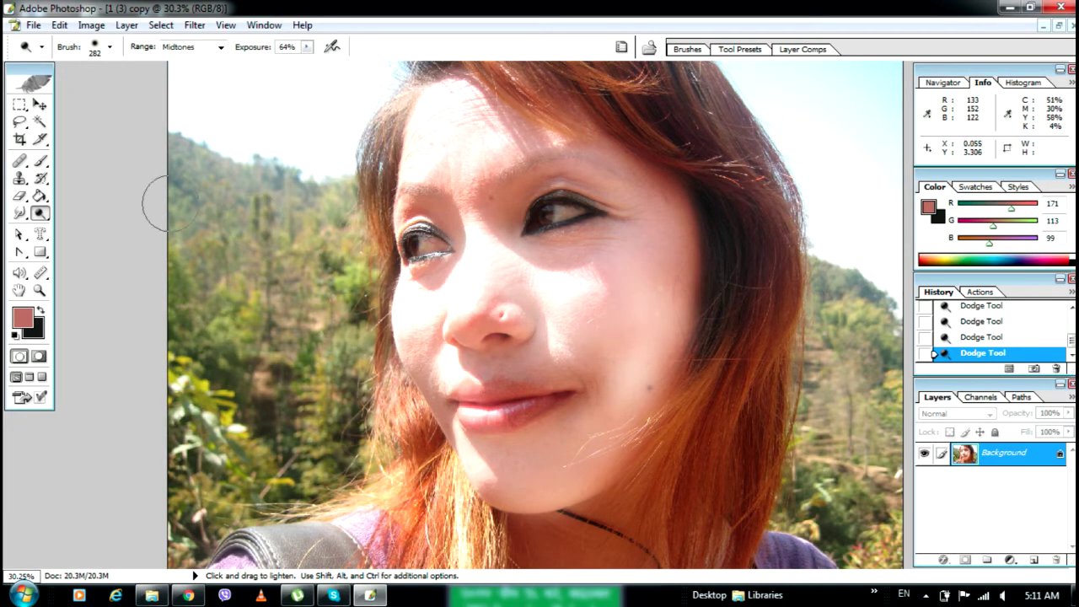
Restore the lightened face to its original tones with the History Brush.
{"action": "left_click", "coordinate": [40, 178]}
{"action": "left_click", "coordinate": [78, 178]}
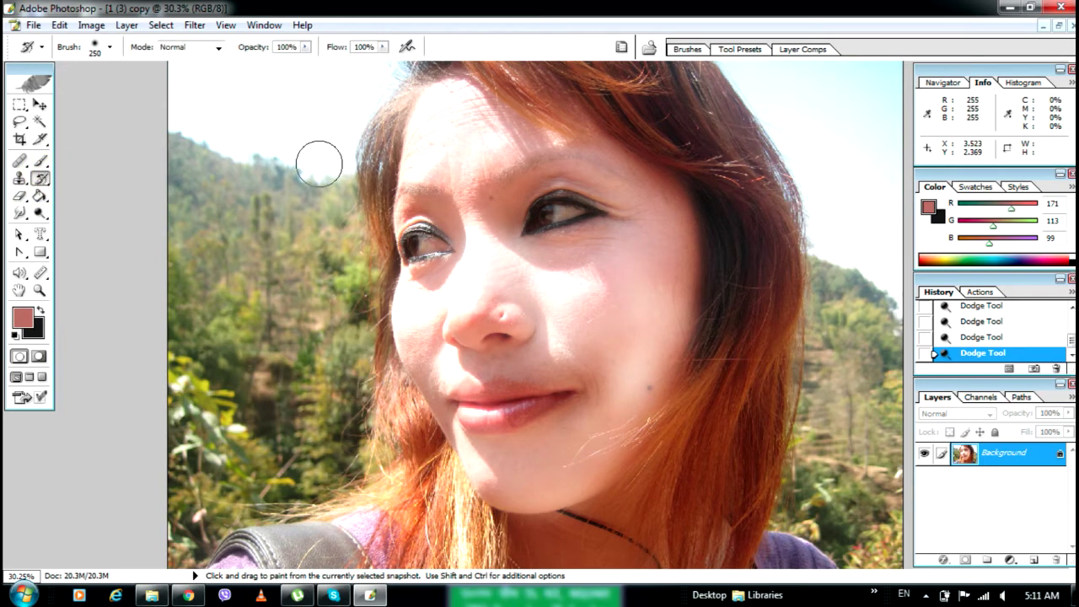
{"action": "mouse_move", "coordinate": [517, 163]}
{"action": "left_mouse_down"}
{"action": "mouse_move", "coordinate": [601, 263]}
{"action": "mouse_move", "coordinate": [540, 305]}
{"action": "mouse_move", "coordinate": [496, 288]}
{"action": "mouse_move", "coordinate": [580, 263]}
{"action": "mouse_move", "coordinate": [606, 292]}
{"action": "left_mouse_up"}
{"action": "mouse_move", "coordinate": [610, 210]}
{"action": "left_mouse_down"}
{"action": "mouse_move", "coordinate": [617, 278]}
{"action": "mouse_move", "coordinate": [578, 393]}
{"action": "mouse_move", "coordinate": [670, 299]}
{"action": "mouse_move", "coordinate": [681, 323]}
{"action": "mouse_move", "coordinate": [512, 455]}
{"action": "mouse_move", "coordinate": [476, 329]}
{"action": "mouse_move", "coordinate": [457, 188]}
{"action": "mouse_move", "coordinate": [387, 289]}
{"action": "mouse_move", "coordinate": [456, 458]}
{"action": "mouse_move", "coordinate": [539, 506]}
{"action": "left_mouse_up"}
Set the History Brush's master diameter to 116 px.
{"action": "right_click", "coordinate": [215, 257]}
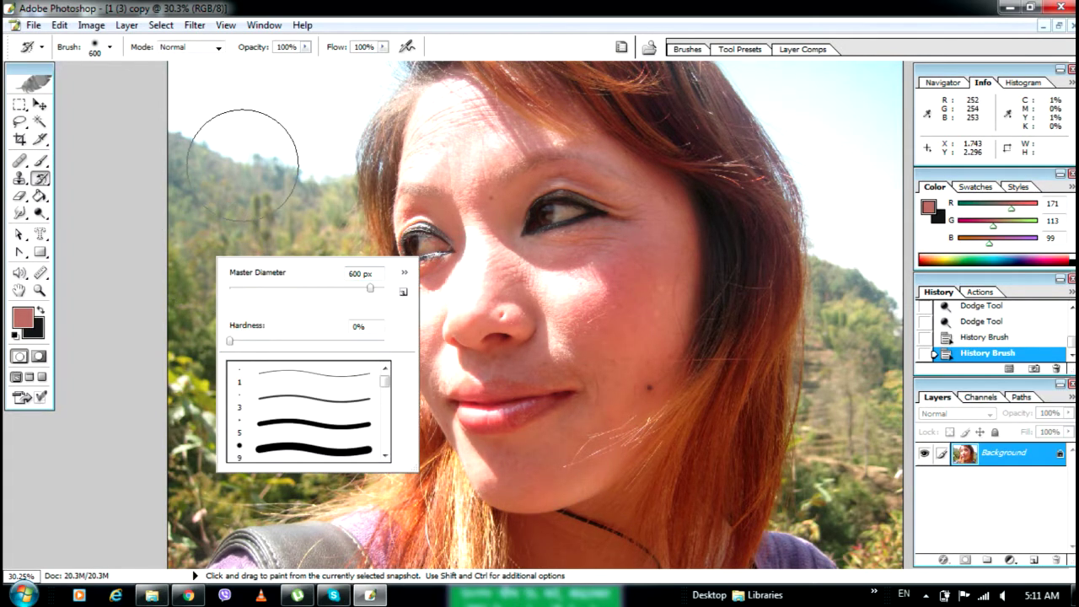
{"action": "right_click", "coordinate": [253, 138]}
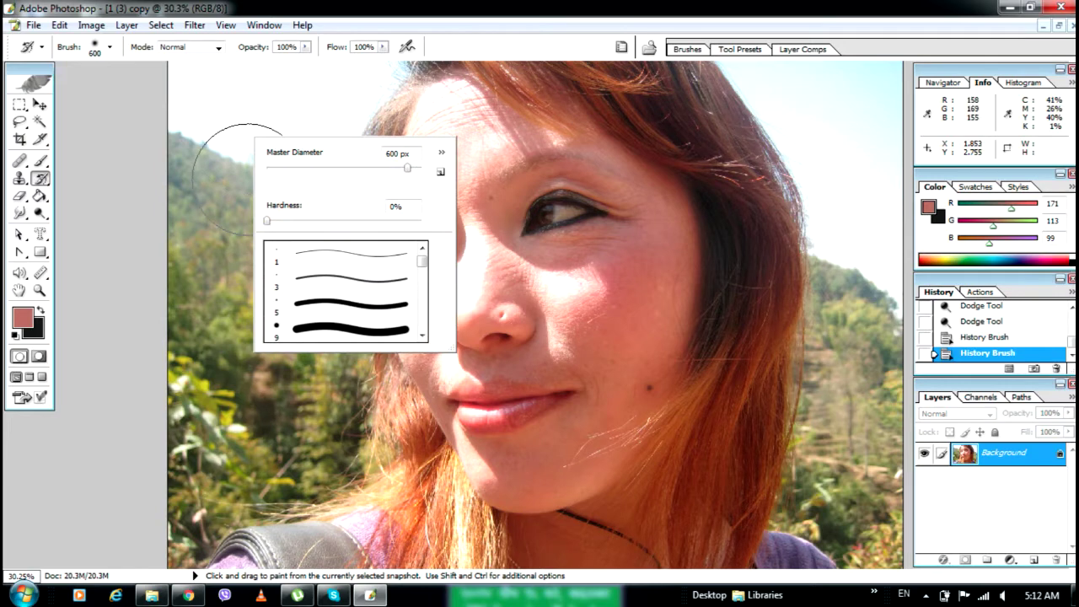
{"action": "right_click", "coordinate": [253, 179]}
{"action": "left_click_drag", "start_coordinate": [405, 217], "coordinate": [340, 211]}
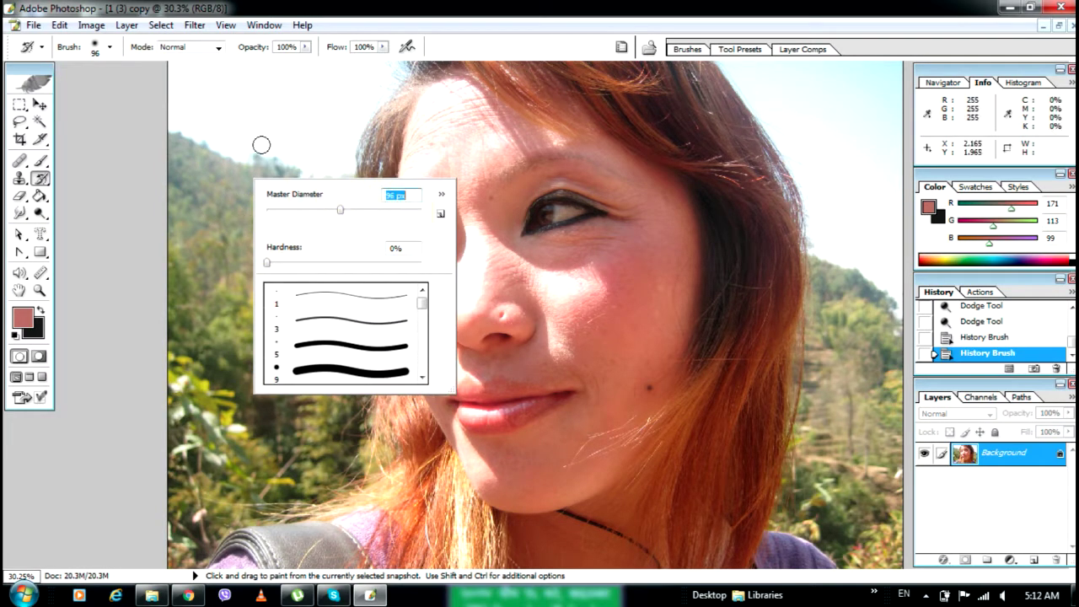
{"action": "left_click", "coordinate": [262, 145]}
{"action": "left_click", "coordinate": [110, 48]}
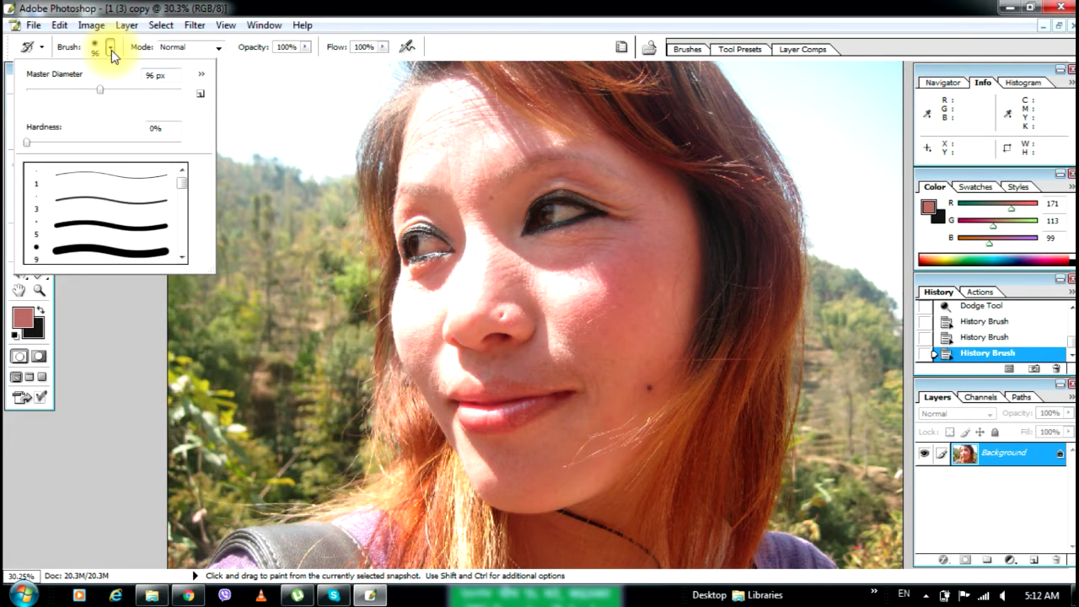
{"action": "left_click_drag", "start_coordinate": [102, 90], "coordinate": [112, 100]}
{"action": "left_click", "coordinate": [310, 147]}
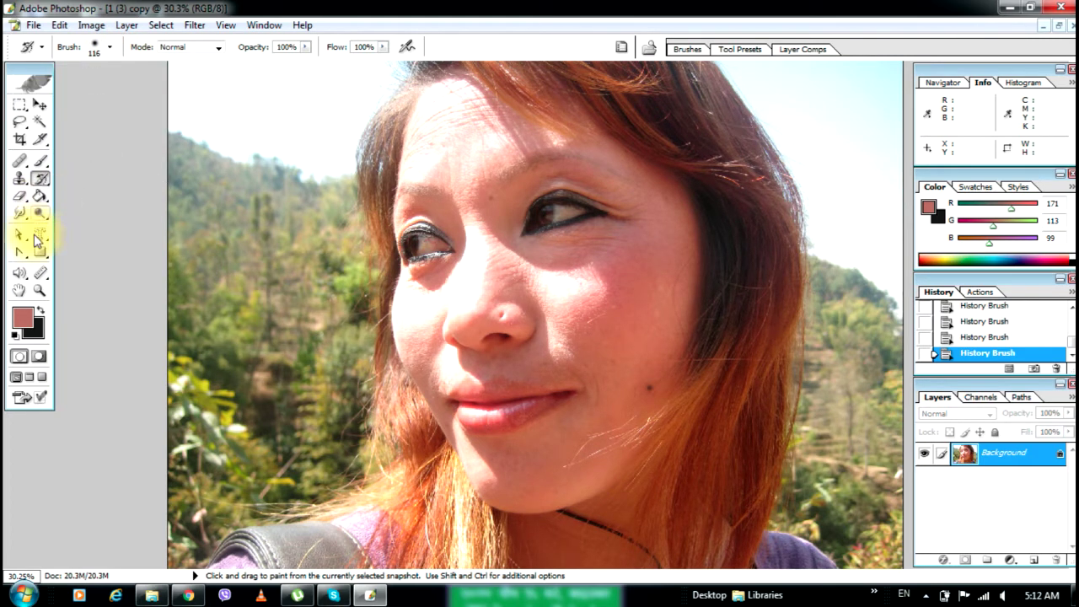
Darken a spot on each cheek with the Burn tool.
{"action": "left_click_drag", "start_coordinate": [39, 213], "coordinate": [106, 229]}
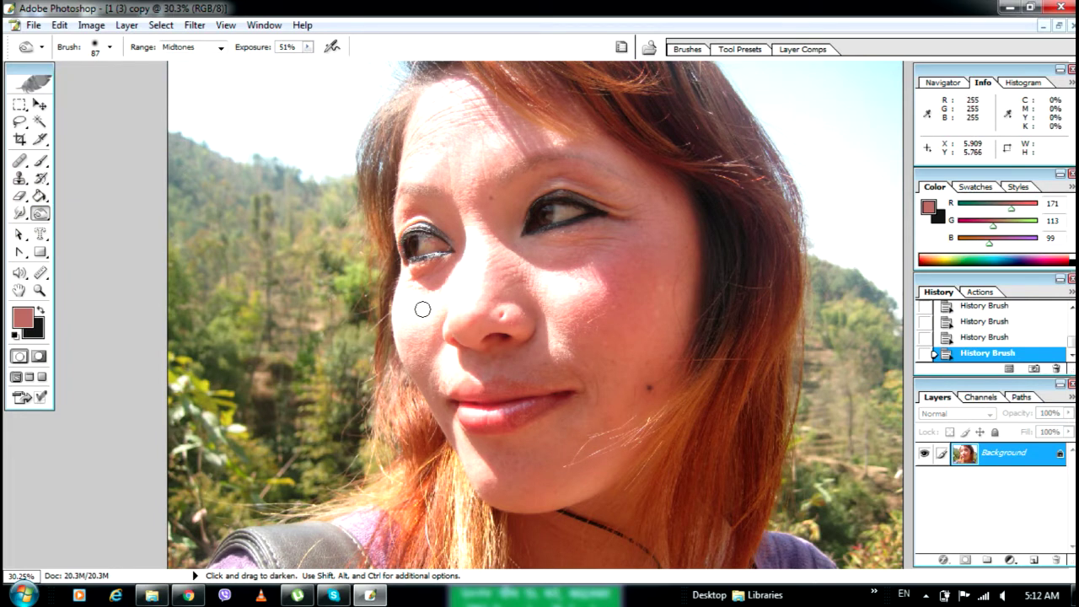
{"action": "mouse_move", "coordinate": [419, 314]}
{"action": "left_mouse_down"}
{"action": "mouse_move", "coordinate": [425, 343]}
{"action": "mouse_move", "coordinate": [409, 319]}
{"action": "left_mouse_up"}
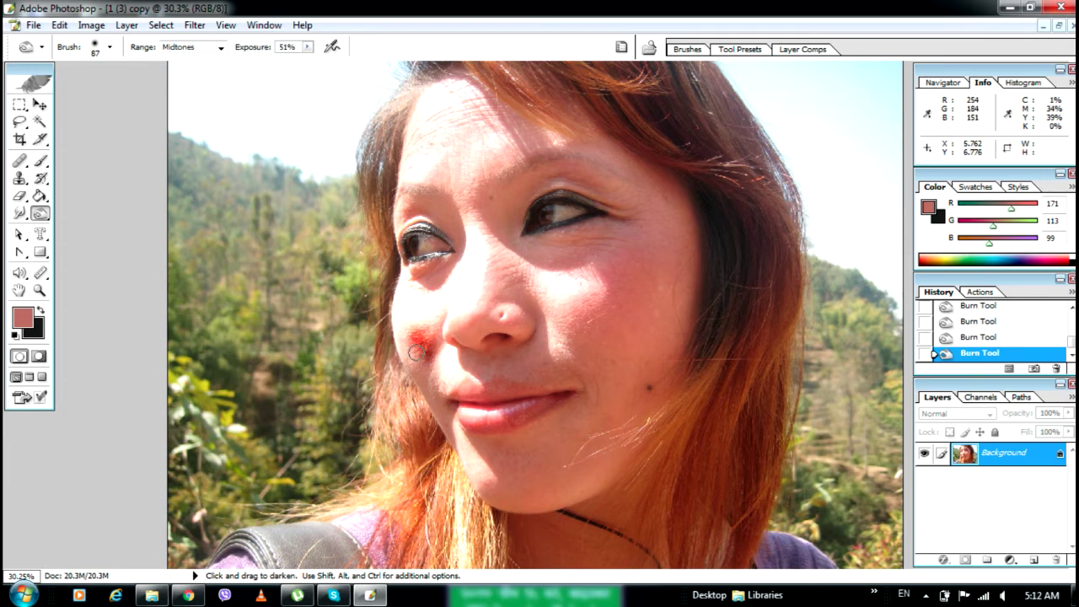
{"action": "left_click_drag", "start_coordinate": [422, 355], "coordinate": [427, 338]}
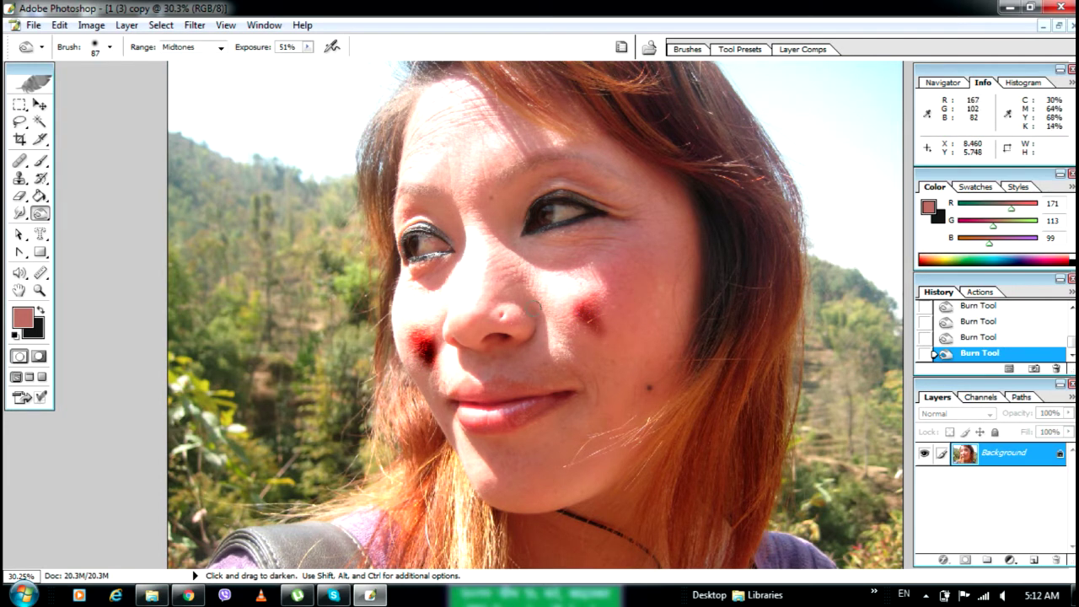
Paint the burned spots on both cheeks back to the original with the History Brush.
{"action": "left_click", "coordinate": [38, 177]}
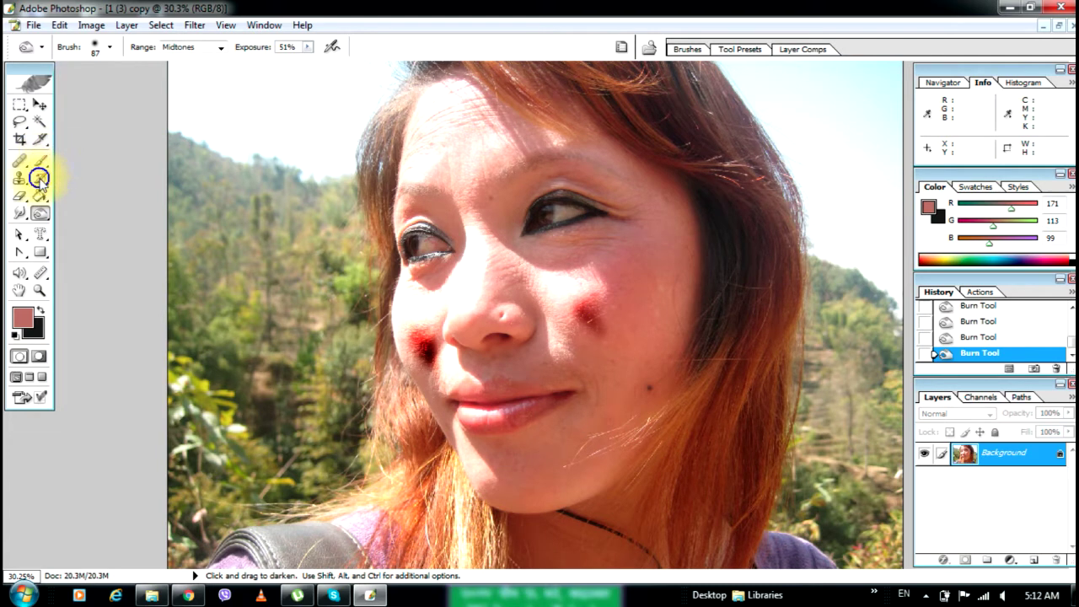
{"action": "left_click", "coordinate": [108, 176]}
{"action": "left_click_drag", "start_coordinate": [415, 346], "coordinate": [432, 371]}
{"action": "left_click_drag", "start_coordinate": [412, 314], "coordinate": [434, 354]}
{"action": "left_click_drag", "start_coordinate": [426, 334], "coordinate": [441, 340]}
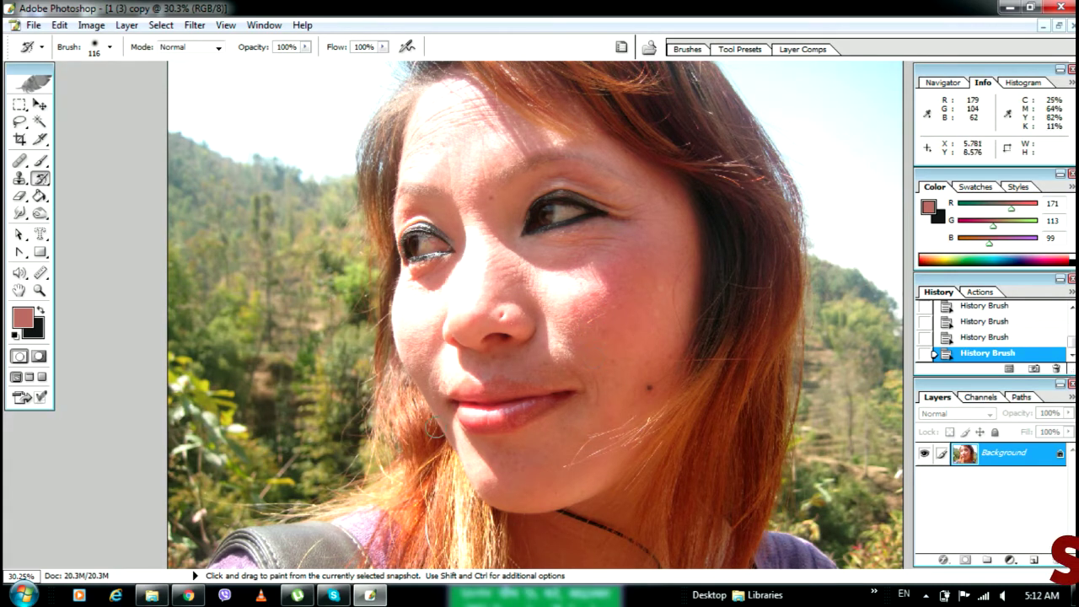
Intensify the colour of the nose bridge and the near cheek with the Sponge tool in Saturate mode.
{"action": "left_click", "coordinate": [40, 213]}
{"action": "left_click", "coordinate": [94, 244]}
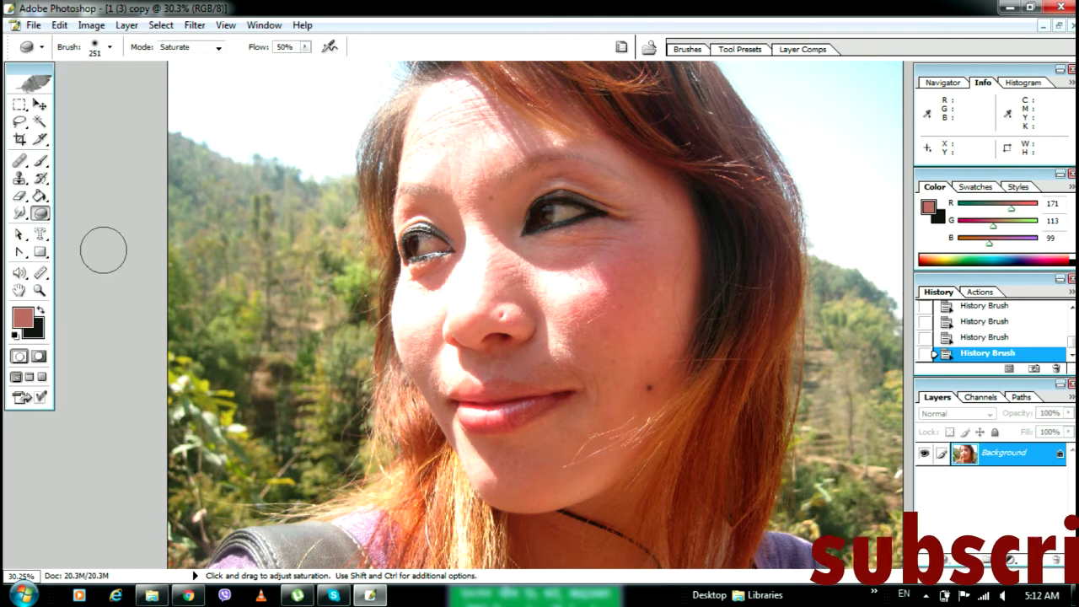
{"action": "left_click", "coordinate": [219, 47]}
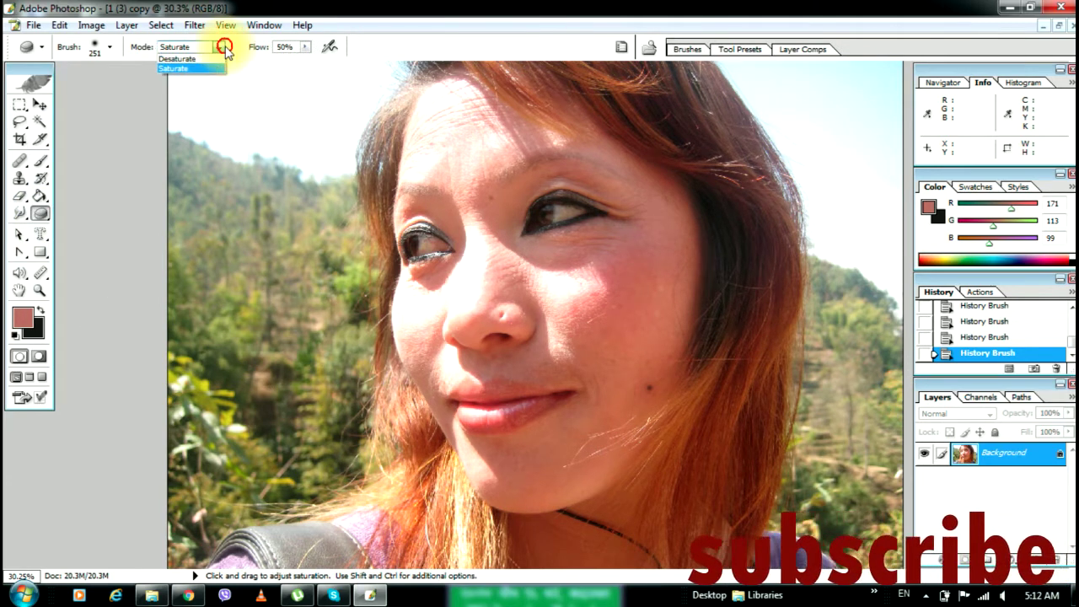
{"action": "left_click", "coordinate": [193, 67]}
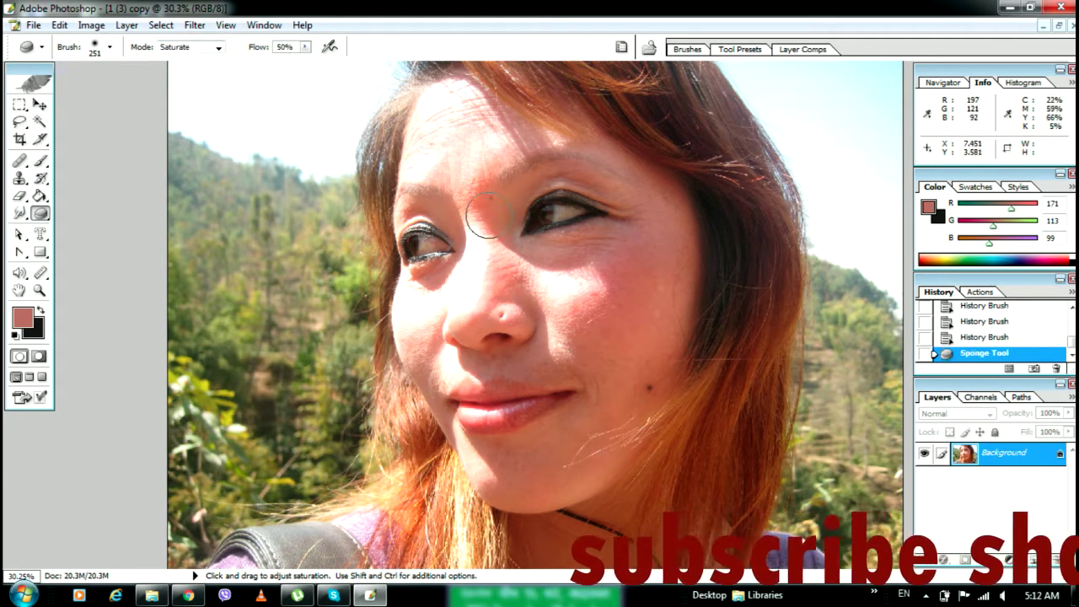
{"action": "mouse_move", "coordinate": [566, 330]}
{"action": "left_mouse_down"}
{"action": "mouse_move", "coordinate": [561, 292]}
{"action": "mouse_move", "coordinate": [621, 328]}
{"action": "left_mouse_up"}
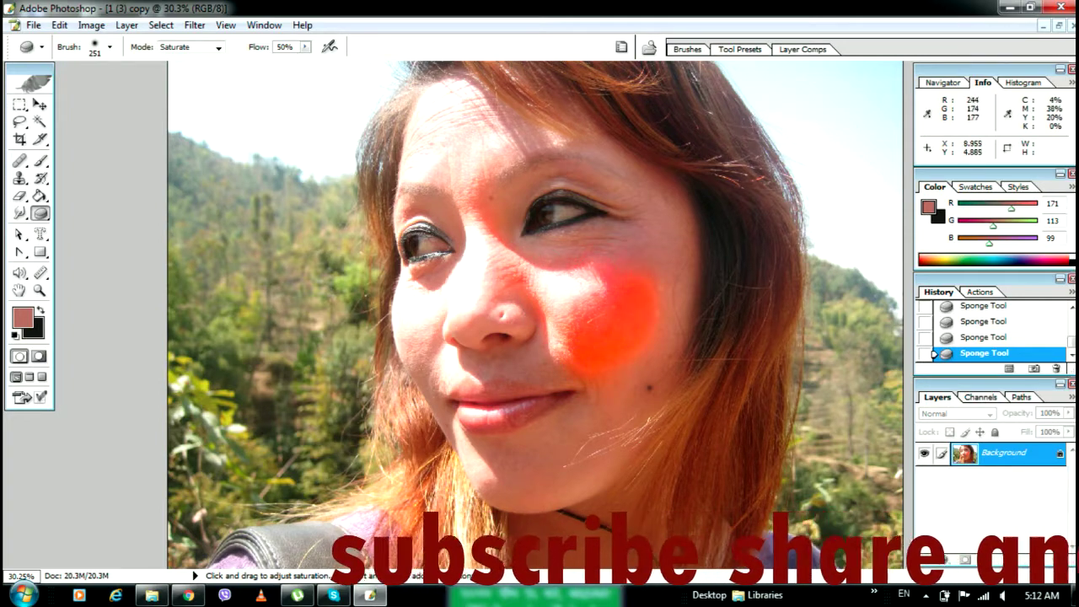
Switch the Sponge tool to Desaturate mode and drain the colour from the far cheek and the chin area.
{"action": "left_click", "coordinate": [215, 46]}
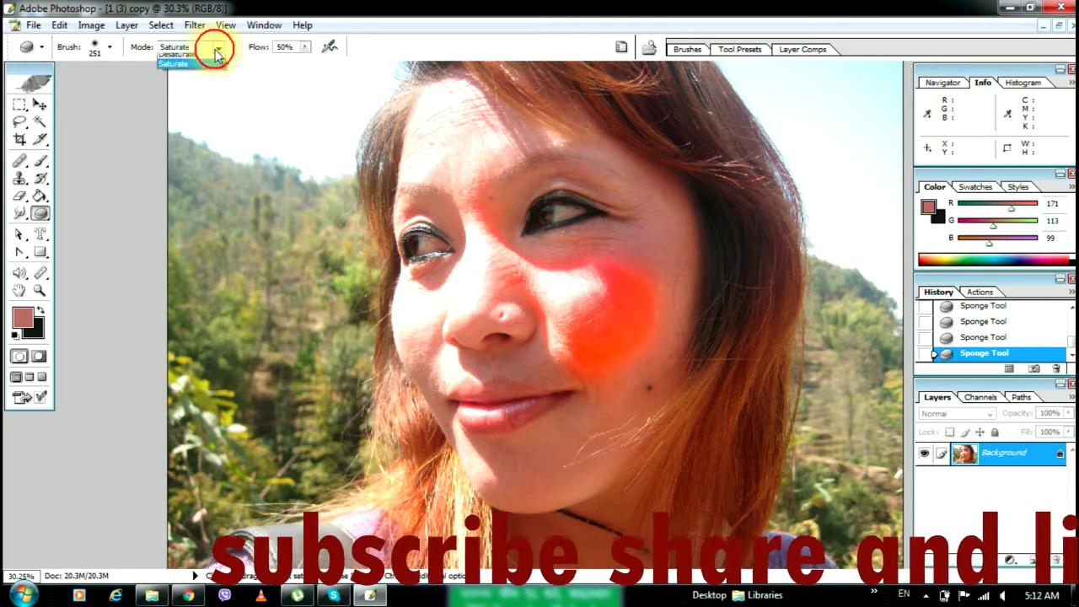
{"action": "left_click", "coordinate": [207, 66]}
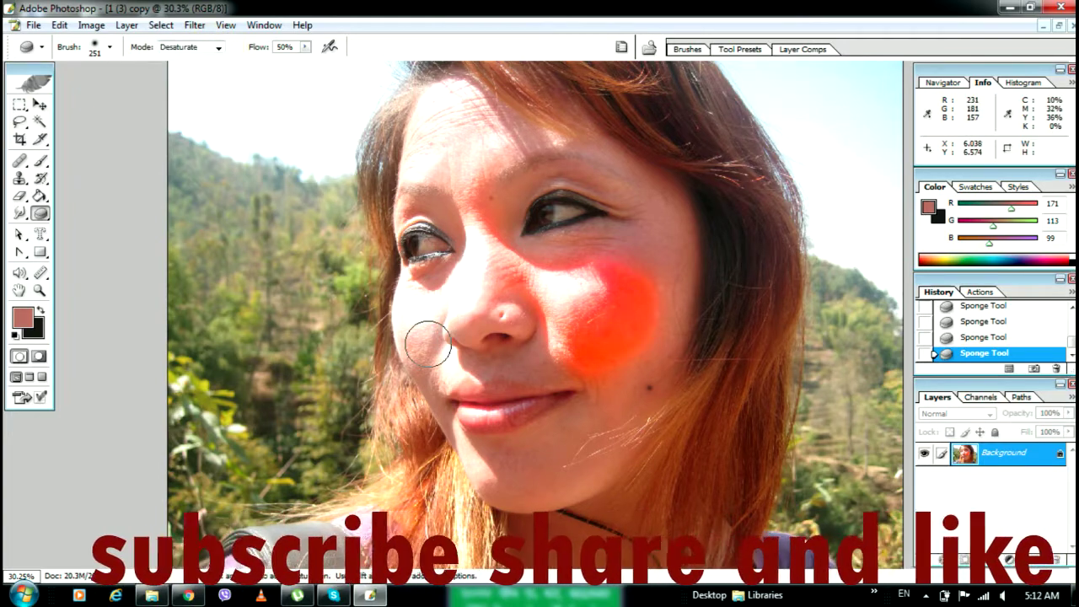
{"action": "left_click_drag", "start_coordinate": [421, 353], "coordinate": [447, 387]}
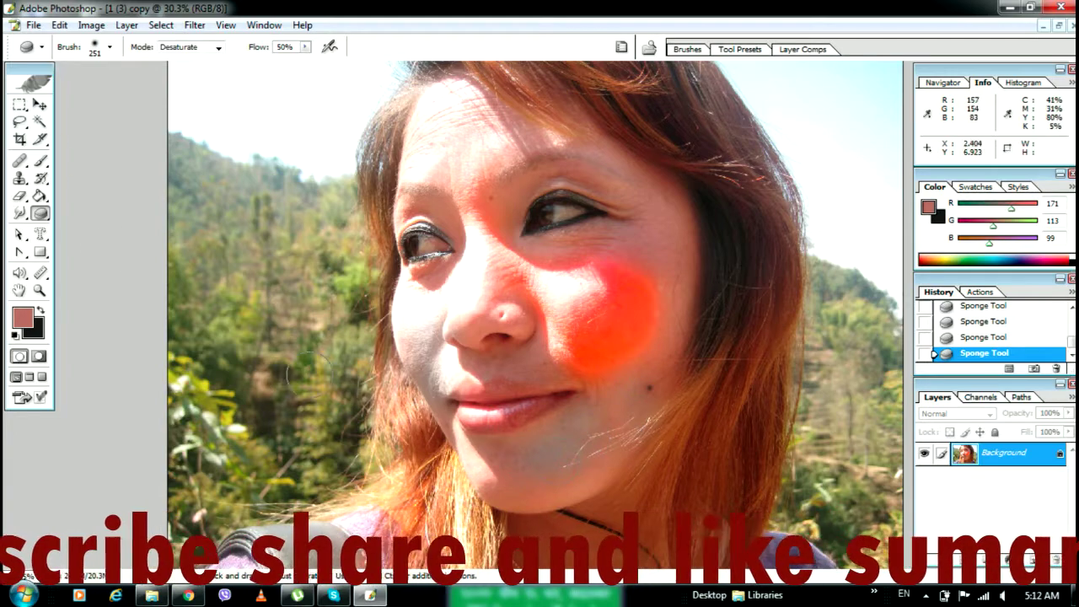
Restore the sponged areas on the nose bridge, cheeks and chin with the History Brush.
{"action": "left_click_drag", "start_coordinate": [40, 178], "coordinate": [139, 179]}
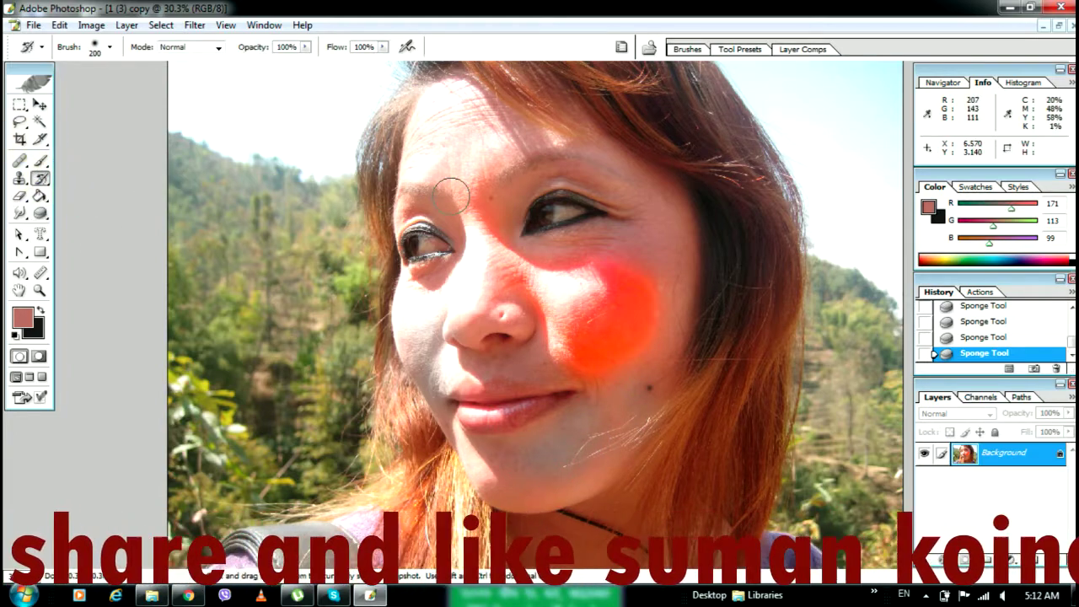
{"action": "mouse_move", "coordinate": [487, 250]}
{"action": "left_mouse_down"}
{"action": "mouse_move", "coordinate": [534, 301]}
{"action": "mouse_move", "coordinate": [627, 289]}
{"action": "mouse_move", "coordinate": [565, 386]}
{"action": "left_mouse_up"}
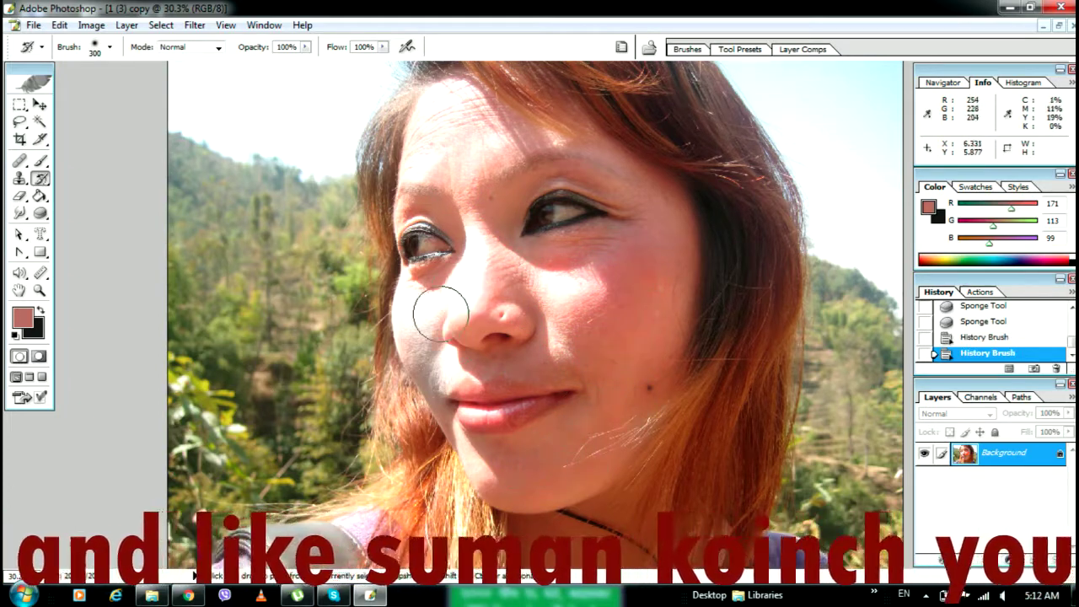
{"action": "left_click_drag", "start_coordinate": [419, 332], "coordinate": [423, 344]}
{"action": "left_click_drag", "start_coordinate": [410, 301], "coordinate": [426, 365]}
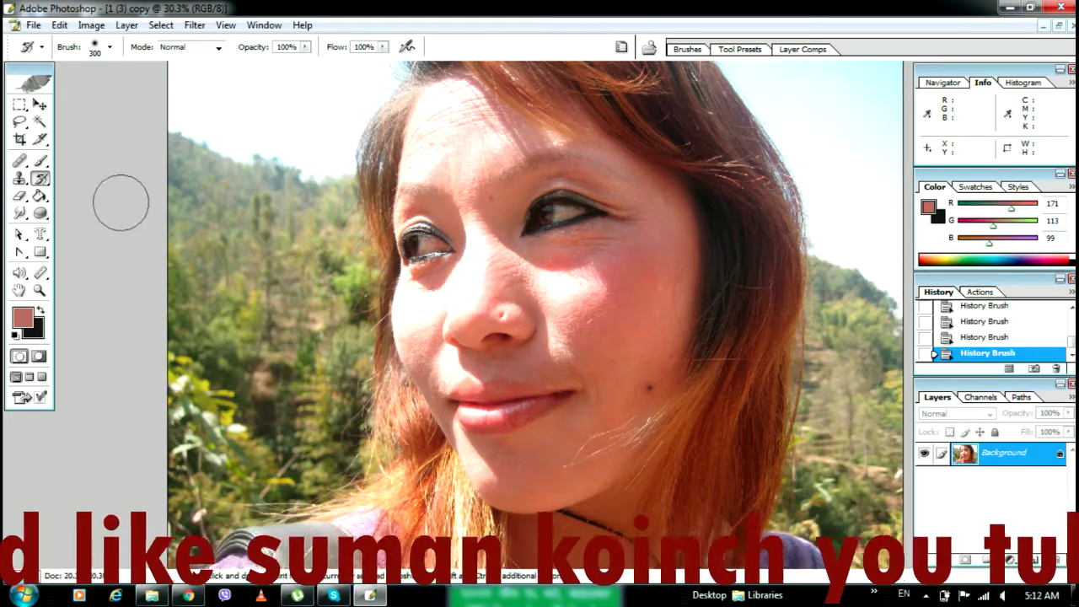
Blur the far eye with the Blur tool at 100% strength, working at 100% magnification.
{"action": "left_click", "coordinate": [28, 218]}
{"action": "left_click", "coordinate": [68, 212]}
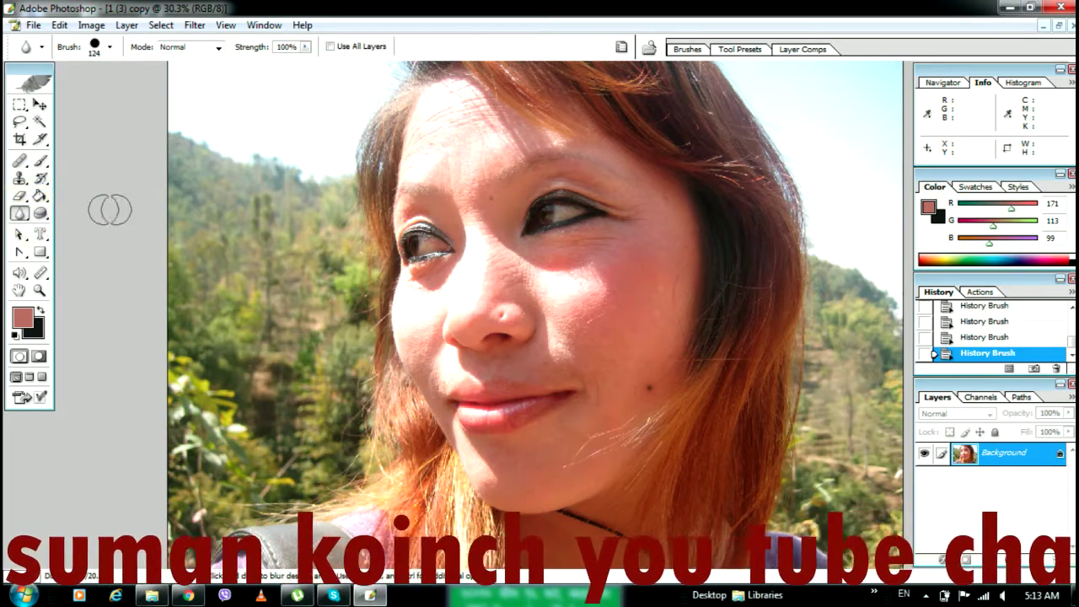
{"action": "key", "text": "z"}
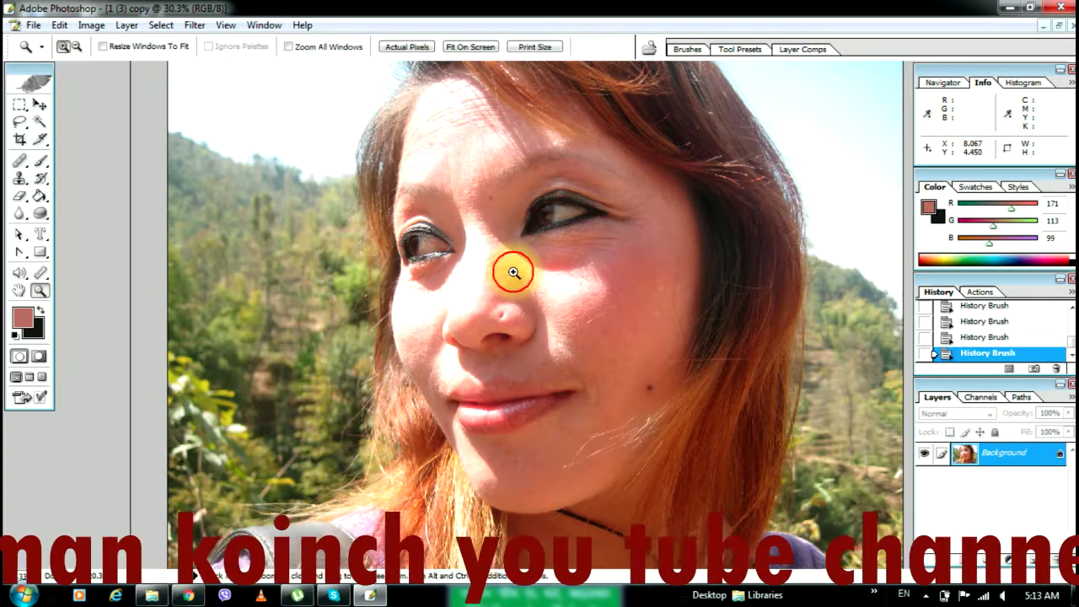
{"action": "left_click", "coordinate": [511, 270]}
{"action": "left_click", "coordinate": [511, 270]}
{"action": "left_click", "coordinate": [514, 276]}
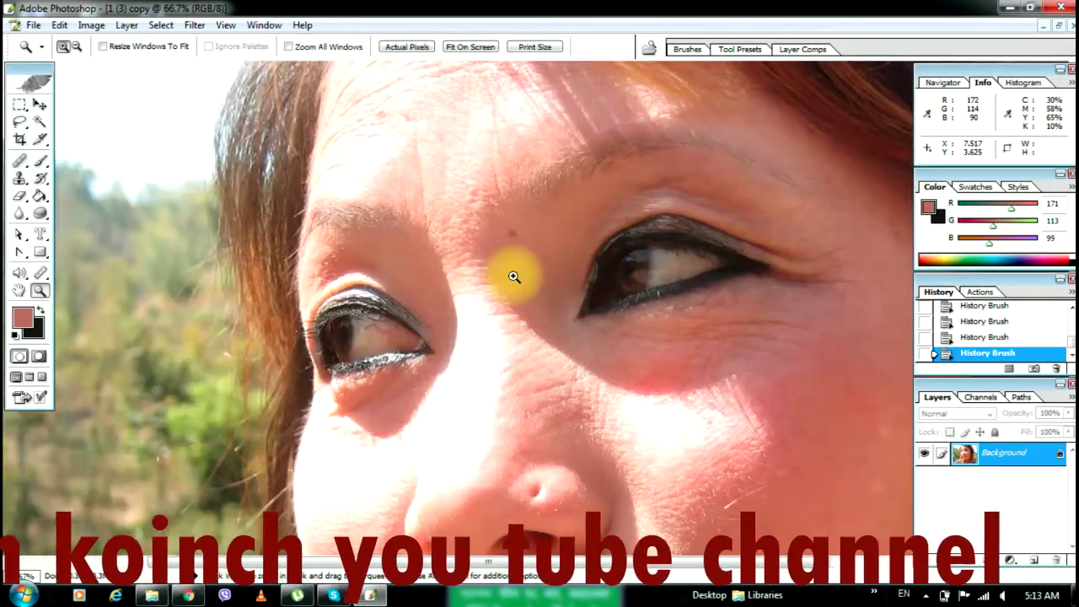
{"action": "left_click", "coordinate": [514, 275]}
{"action": "left_click_drag", "start_coordinate": [458, 385], "coordinate": [442, 305]}
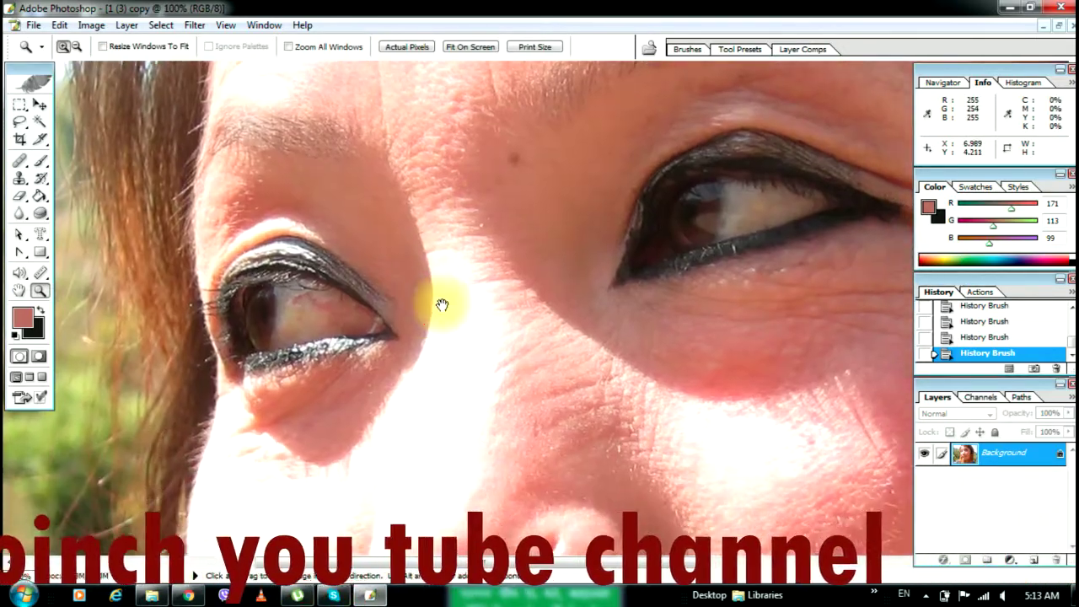
{"action": "left_click", "coordinate": [20, 212]}
{"action": "mouse_move", "coordinate": [253, 297]}
{"action": "left_mouse_down"}
{"action": "mouse_move", "coordinate": [269, 286]}
{"action": "mouse_move", "coordinate": [256, 306]}
{"action": "mouse_move", "coordinate": [337, 310]}
{"action": "left_mouse_up"}
{"action": "mouse_move", "coordinate": [268, 301]}
{"action": "left_mouse_down"}
{"action": "mouse_move", "coordinate": [299, 326]}
{"action": "mouse_move", "coordinate": [301, 278]}
{"action": "mouse_move", "coordinate": [284, 283]}
{"action": "mouse_move", "coordinate": [273, 310]}
{"action": "mouse_move", "coordinate": [337, 319]}
{"action": "mouse_move", "coordinate": [295, 309]}
{"action": "left_mouse_up"}
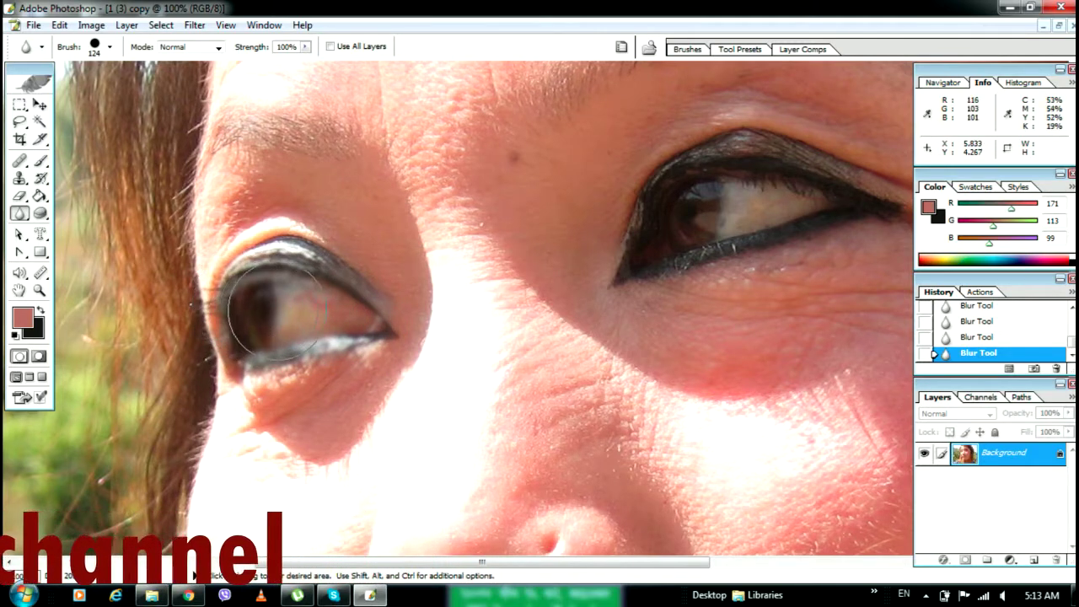
Restore the blurred far eye to the original with the History Brush, using a 150 px brush.
{"action": "left_click_drag", "start_coordinate": [40, 178], "coordinate": [84, 180]}
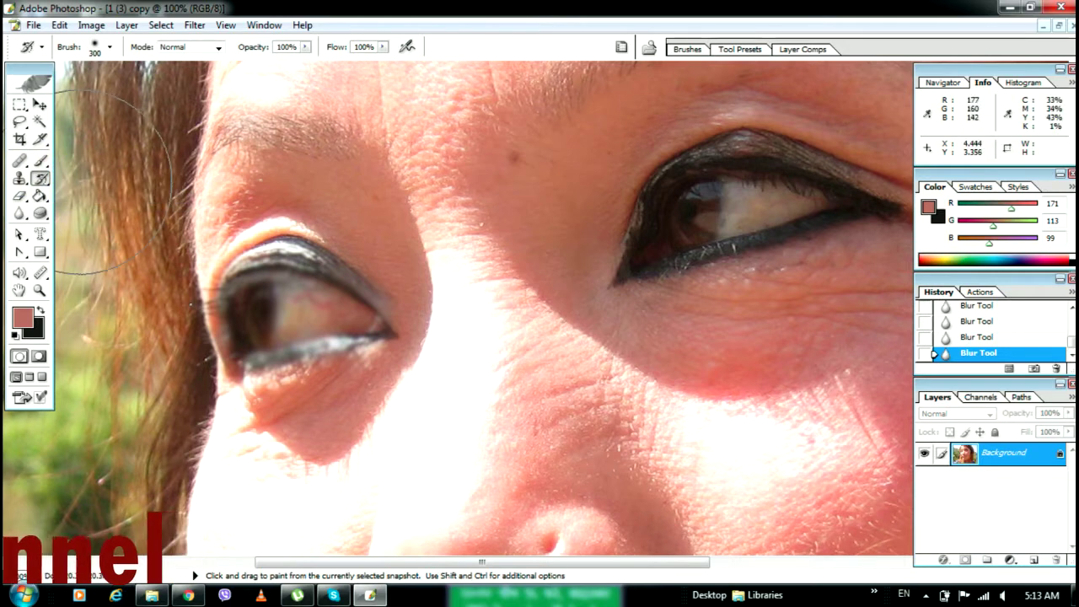
{"action": "key", "text": "bracketleft"}
{"action": "key", "text": "bracketleft"}
{"action": "key", "text": "bracketleft"}
{"action": "key", "text": "bracketleft"}
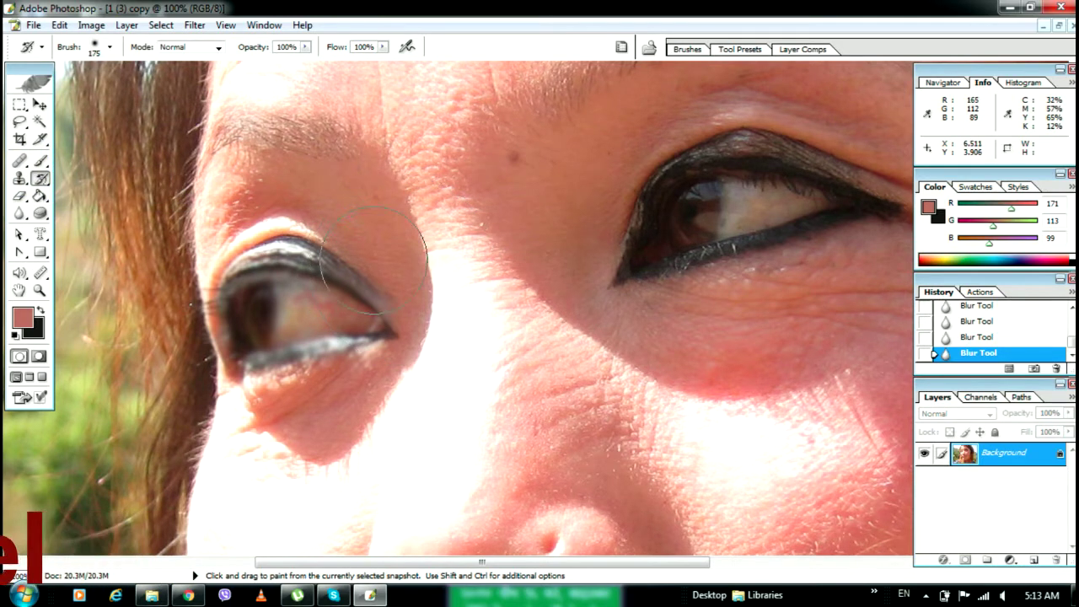
{"action": "mouse_move", "coordinate": [295, 271]}
{"action": "left_mouse_down"}
{"action": "mouse_move", "coordinate": [308, 278]}
{"action": "mouse_move", "coordinate": [253, 286]}
{"action": "left_mouse_up"}
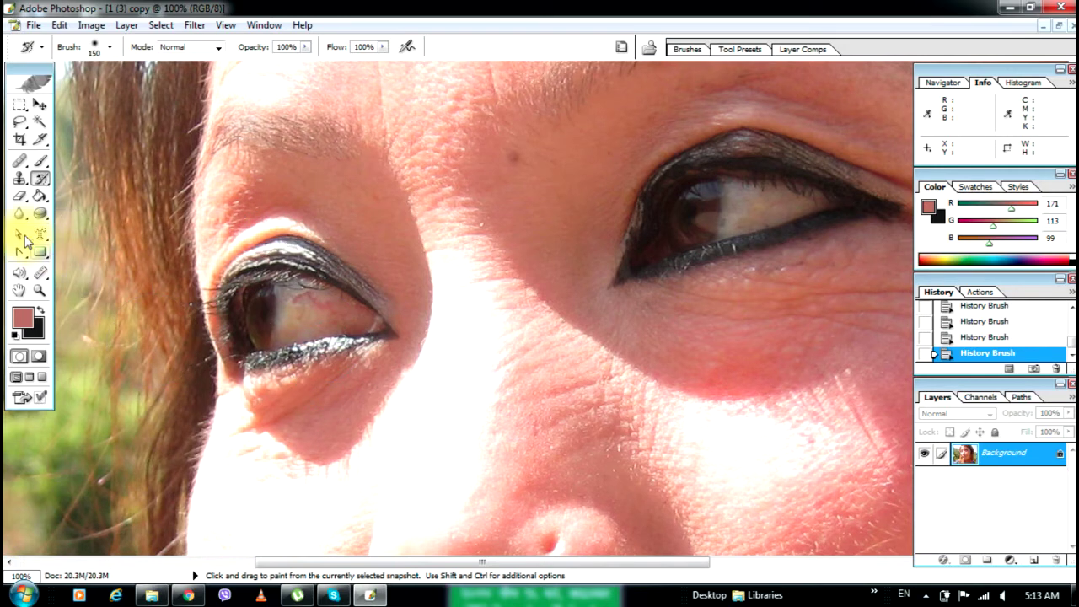
Sharpen the iris of the near eye with the Sharpen tool at 31% strength.
{"action": "mouse_move", "coordinate": [20, 214]}
{"action": "left_mouse_down"}
{"action": "mouse_move", "coordinate": [77, 238]}
{"action": "mouse_move", "coordinate": [80, 229]}
{"action": "left_mouse_up"}
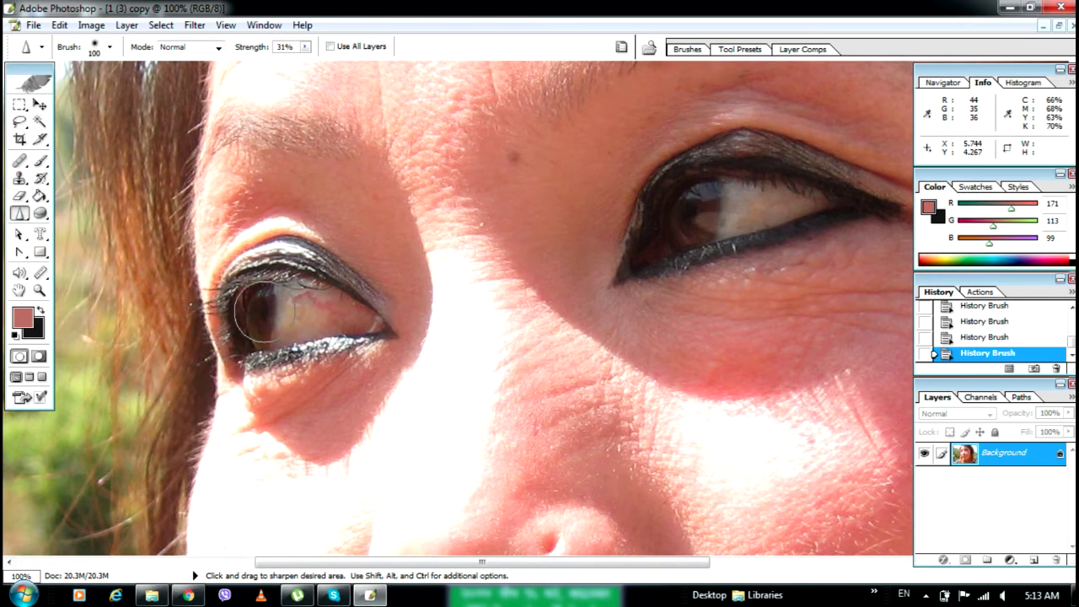
{"action": "left_click_drag", "start_coordinate": [689, 218], "coordinate": [694, 218]}
{"action": "left_click_drag", "start_coordinate": [690, 212], "coordinate": [700, 200]}
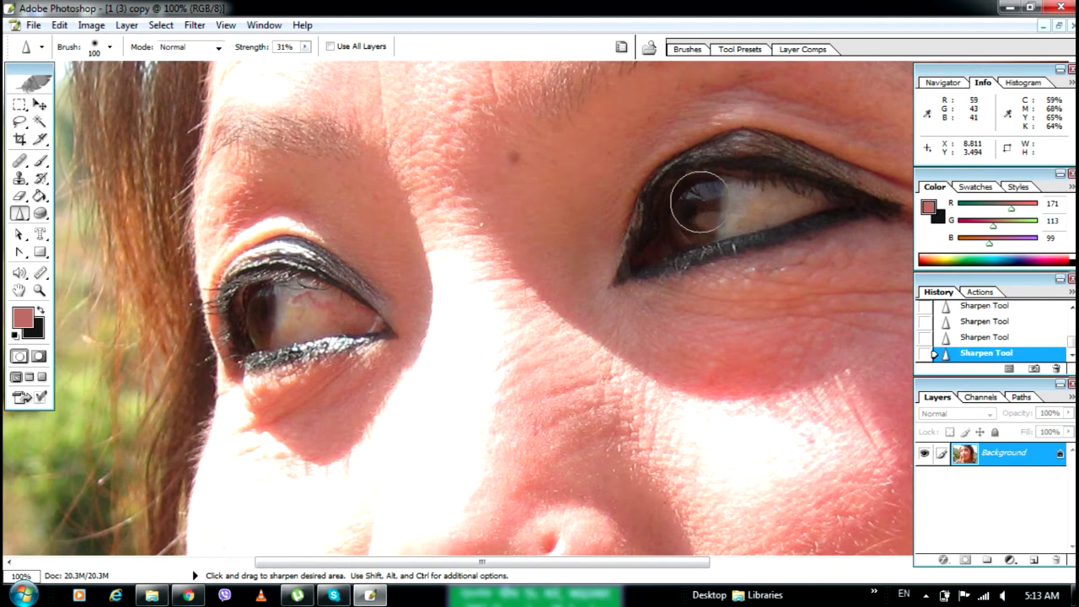
Paint the sharpened near eye back to the original with the History Brush.
{"action": "left_click", "coordinate": [53, 178]}
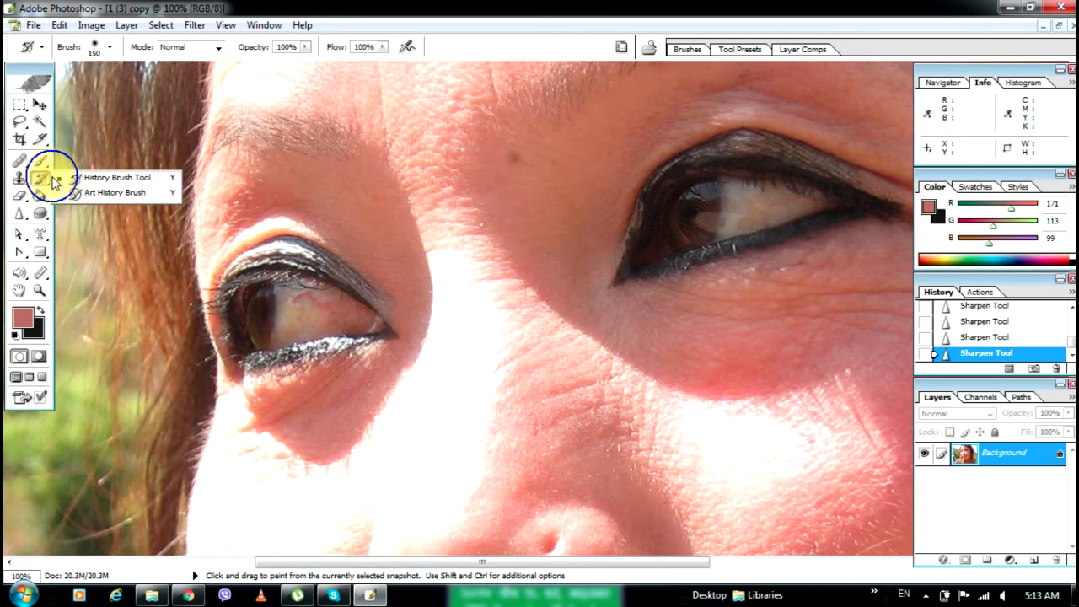
{"action": "left_click", "coordinate": [101, 191]}
{"action": "left_click", "coordinate": [38, 177]}
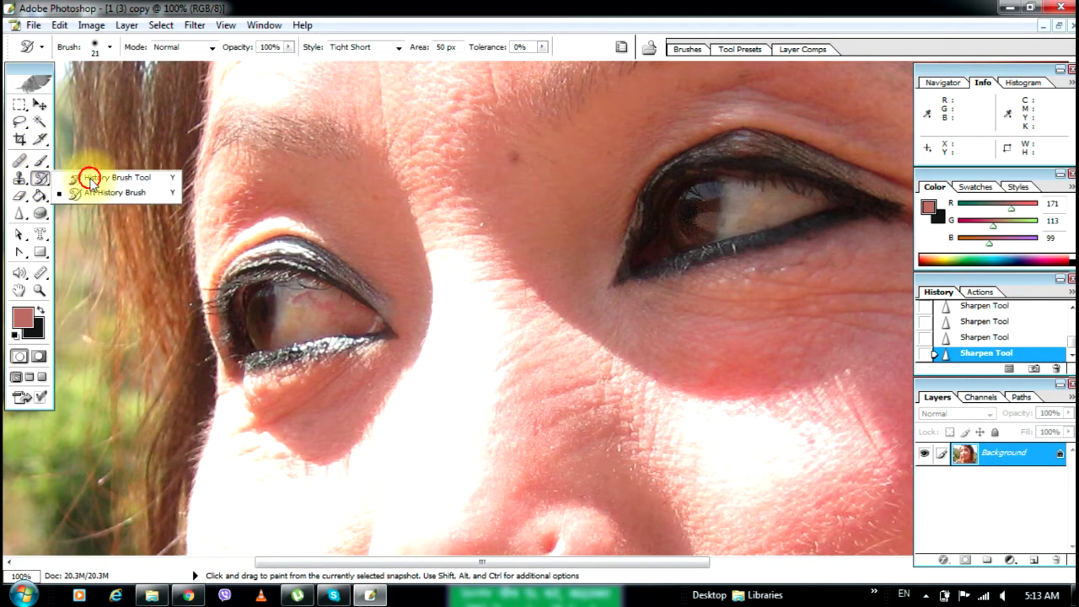
{"action": "left_click", "coordinate": [93, 173]}
{"action": "mouse_move", "coordinate": [687, 201]}
{"action": "left_mouse_down"}
{"action": "mouse_move", "coordinate": [699, 205]}
{"action": "mouse_move", "coordinate": [638, 229]}
{"action": "left_mouse_up"}
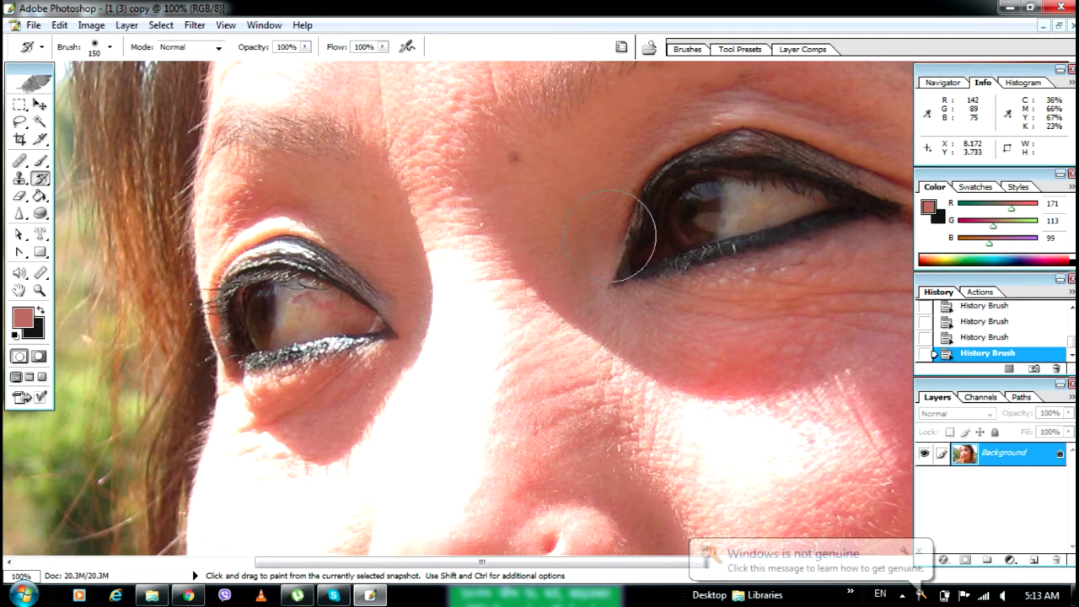
Reshape the nose and lips with the Smudge tool at 50% strength, viewing the whole face at 33.3%.
{"action": "key", "text": "z"}
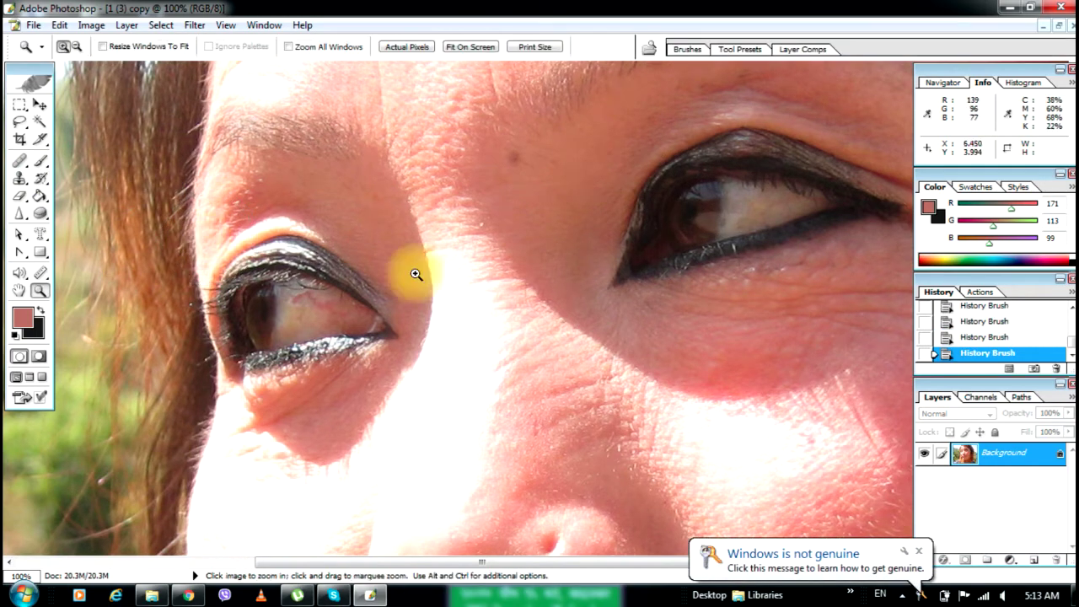
{"action": "left_click", "coordinate": [474, 273]}
{"action": "left_click", "coordinate": [477, 275], "text": "alt"}
{"action": "left_click", "coordinate": [476, 275], "text": "alt"}
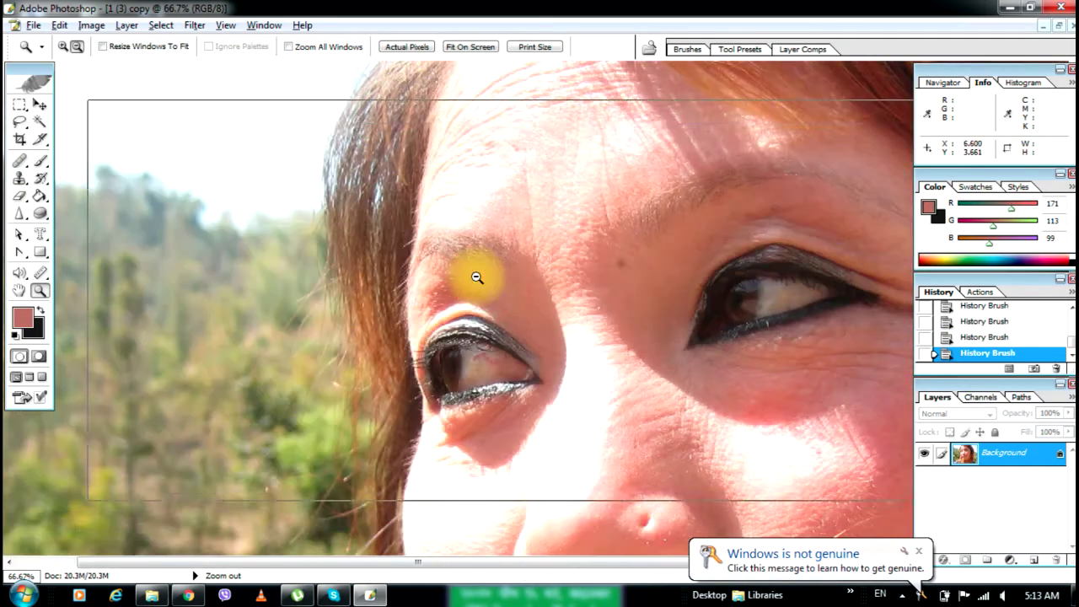
{"action": "left_click", "coordinate": [476, 276], "text": "alt"}
{"action": "left_click", "coordinate": [478, 278], "text": "alt"}
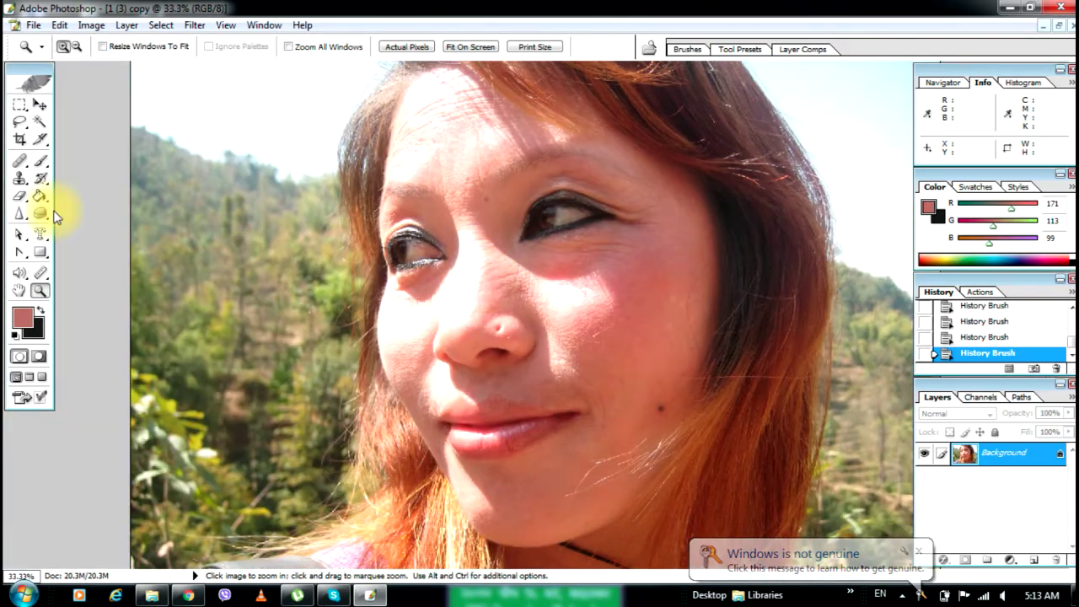
{"action": "left_click", "coordinate": [23, 215]}
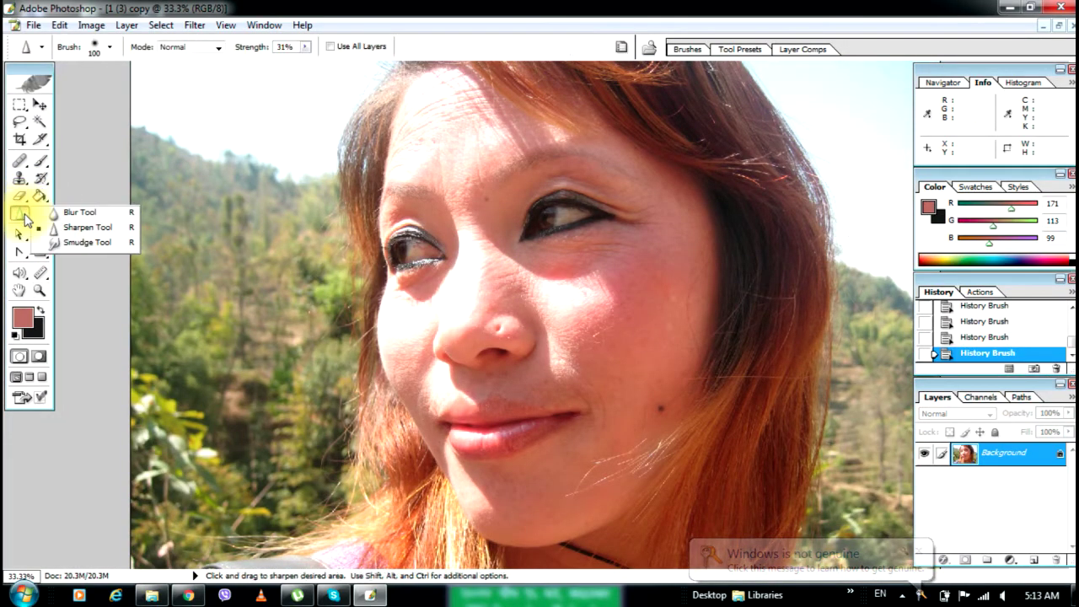
{"action": "left_click", "coordinate": [57, 245]}
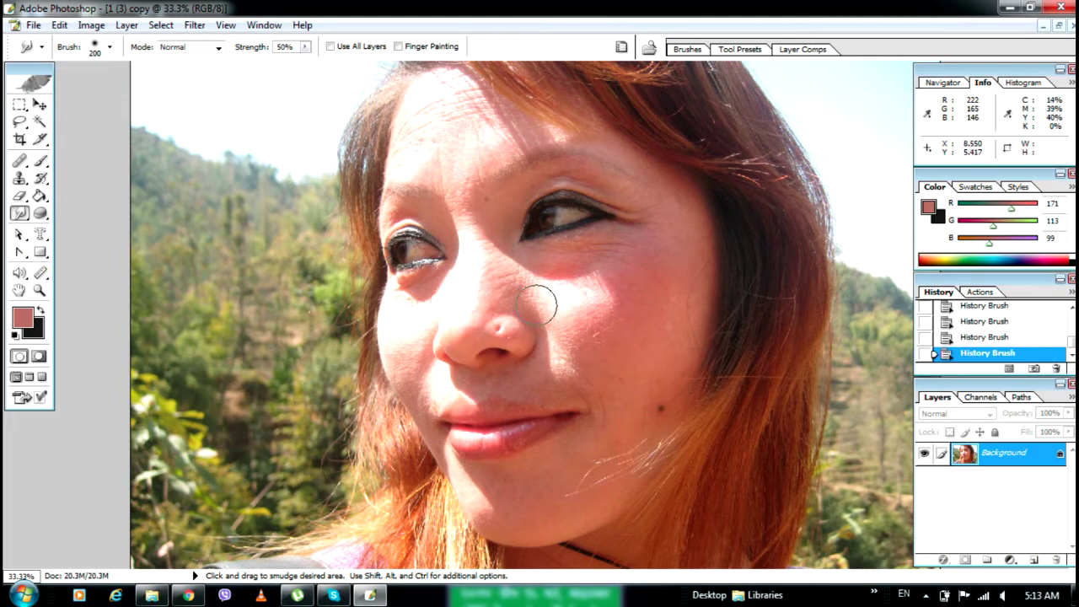
{"action": "mouse_move", "coordinate": [465, 337]}
{"action": "left_mouse_down"}
{"action": "mouse_move", "coordinate": [447, 321]}
{"action": "mouse_move", "coordinate": [435, 331]}
{"action": "left_mouse_up"}
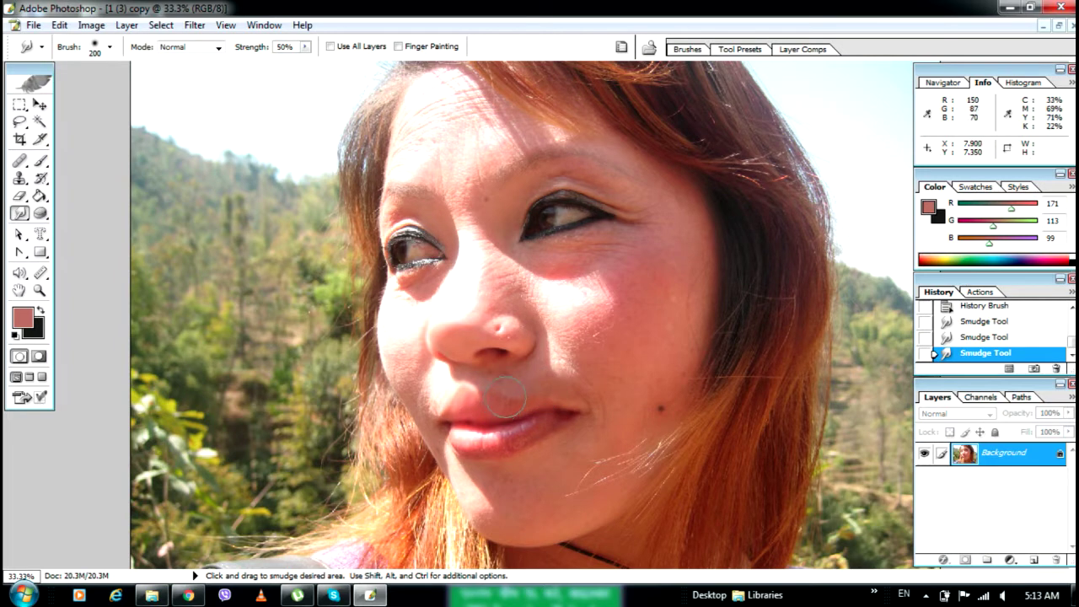
{"action": "mouse_move", "coordinate": [518, 455]}
{"action": "left_mouse_down"}
{"action": "mouse_move", "coordinate": [499, 440]}
{"action": "mouse_move", "coordinate": [462, 447]}
{"action": "left_mouse_up"}
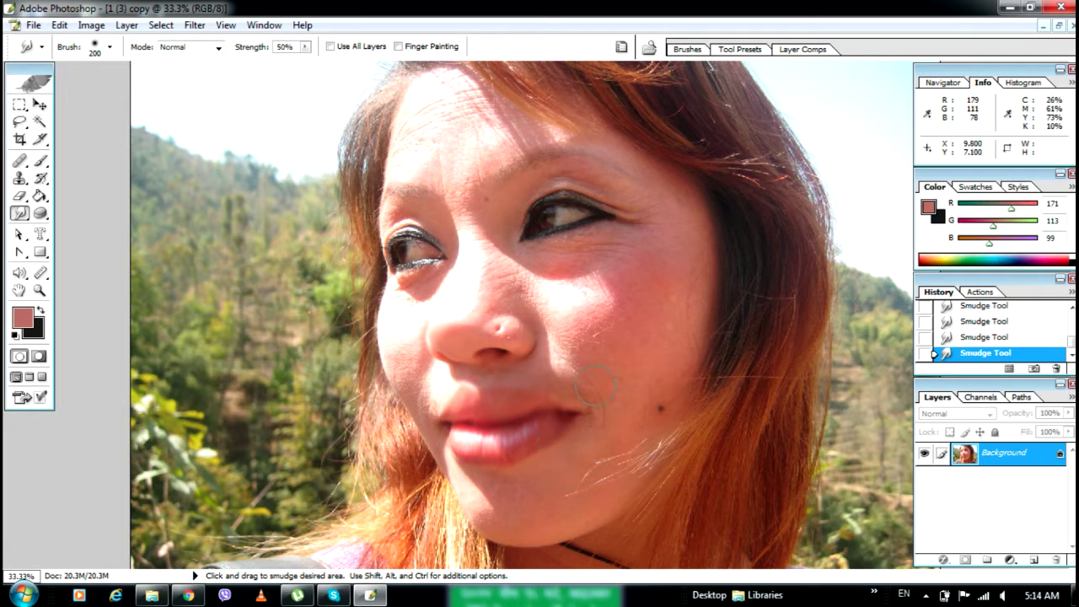
{"action": "mouse_move", "coordinate": [501, 316]}
{"action": "left_mouse_down"}
{"action": "mouse_move", "coordinate": [484, 333]}
{"action": "mouse_move", "coordinate": [479, 308]}
{"action": "left_mouse_up"}
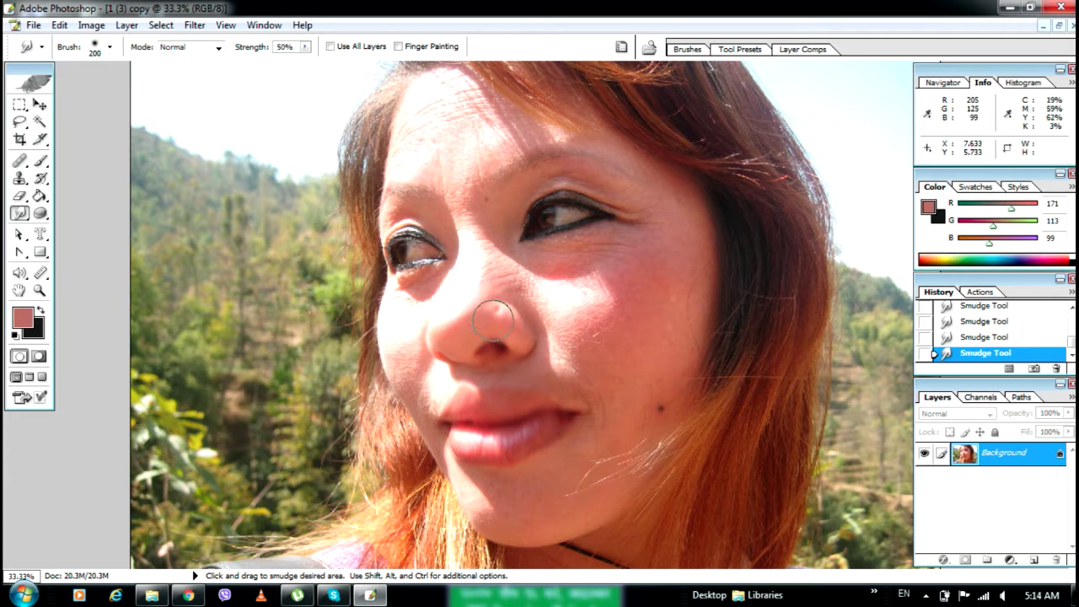
{"action": "mouse_move", "coordinate": [553, 340]}
{"action": "left_mouse_down"}
{"action": "mouse_move", "coordinate": [520, 341]}
{"action": "mouse_move", "coordinate": [535, 351]}
{"action": "mouse_move", "coordinate": [527, 380]}
{"action": "left_mouse_up"}
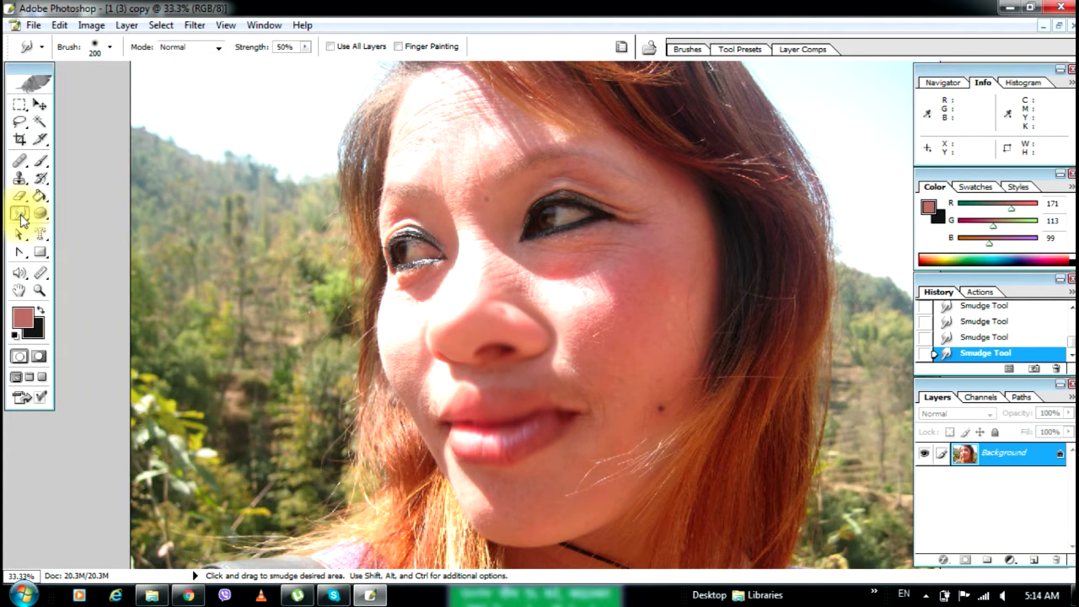
Undo the smudge strokes on the nose and lips.
{"action": "key", "text": "ctrl+alt+z"}
{"action": "key", "text": "ctrl+alt+z"}
{"action": "key", "text": "ctrl+alt+z"}
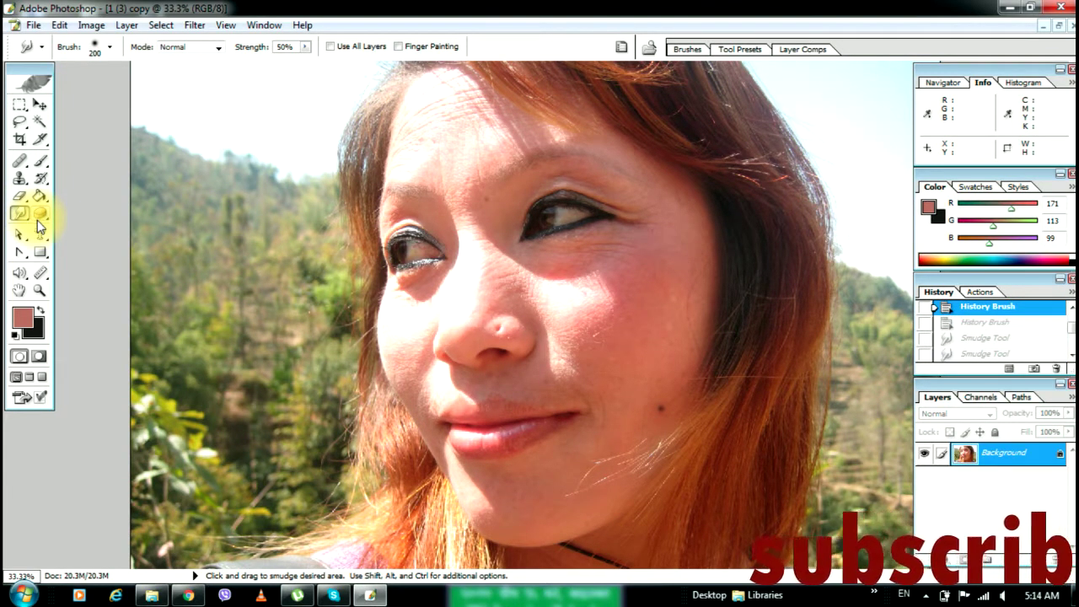
{"action": "left_click", "coordinate": [22, 220]}
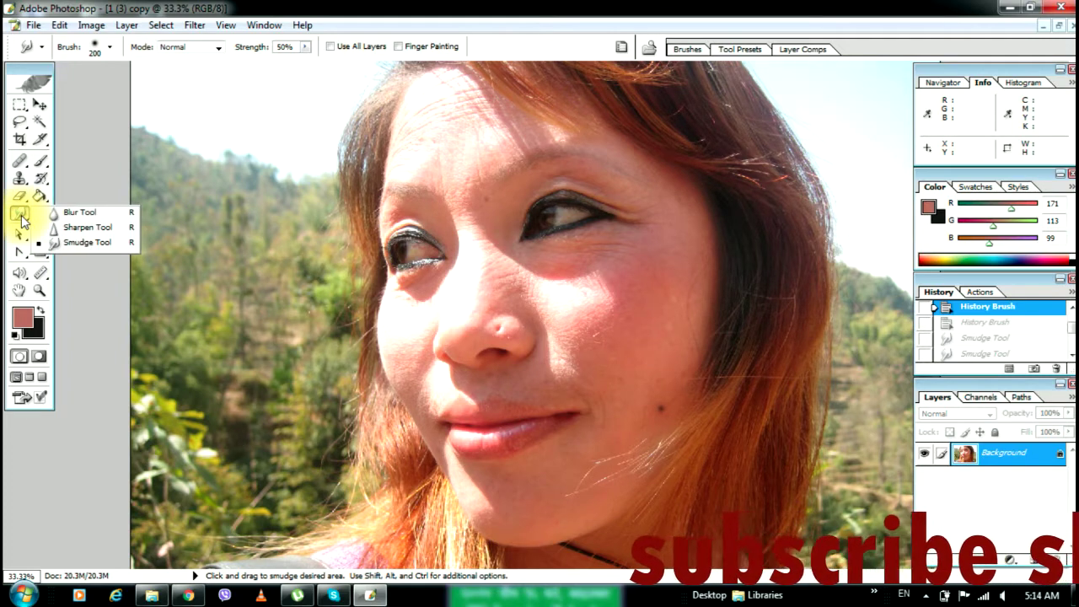
{"action": "left_click", "coordinate": [22, 219]}
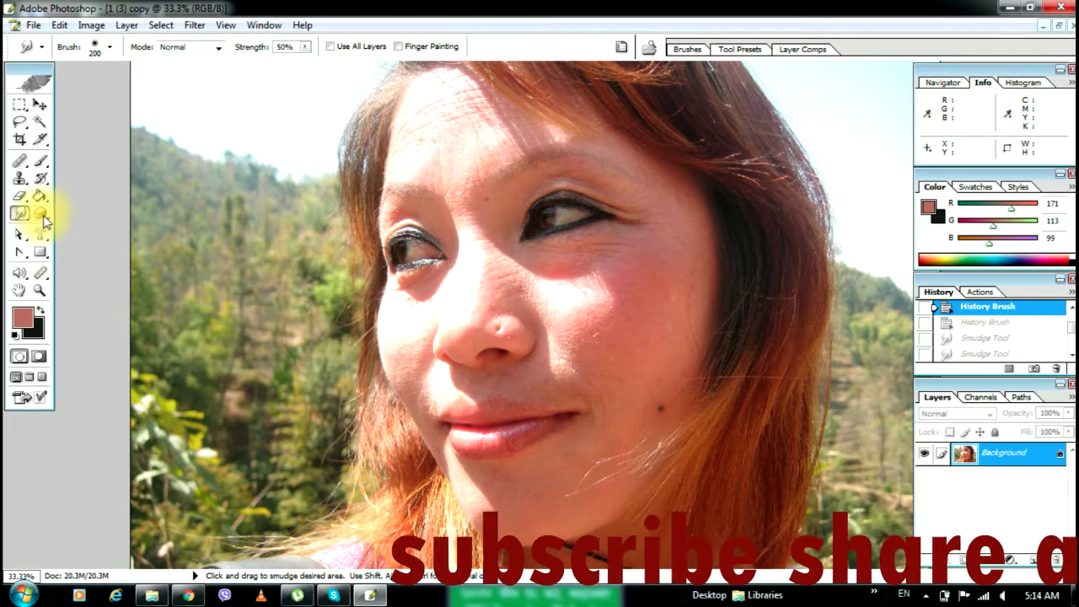
{"action": "left_click", "coordinate": [42, 217]}
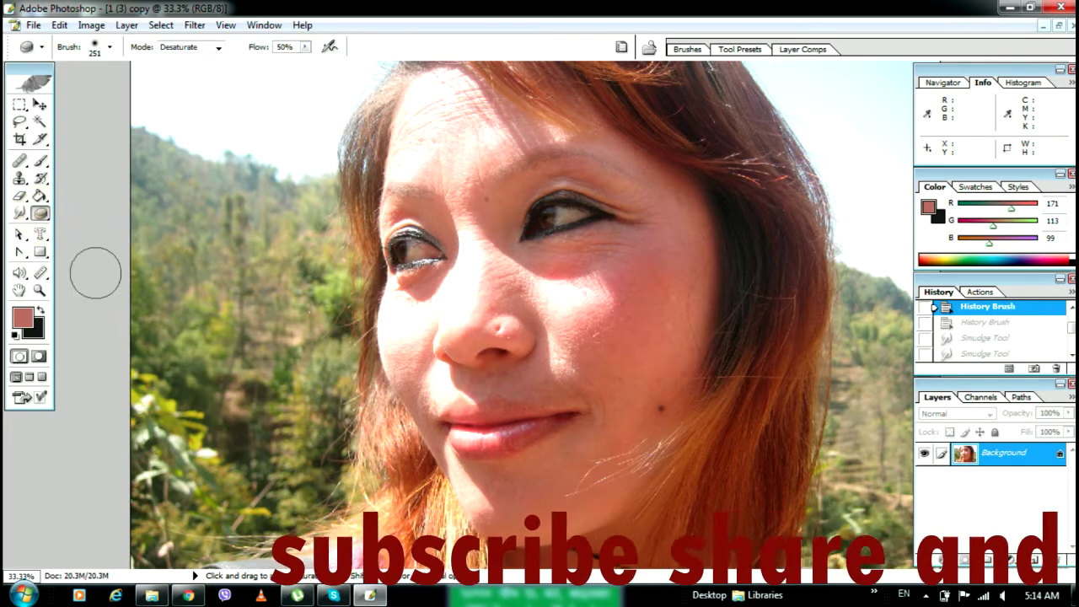
Add horizontal text with the channel owner's first name across the nose and near cheek.
{"action": "left_click", "coordinate": [37, 241]}
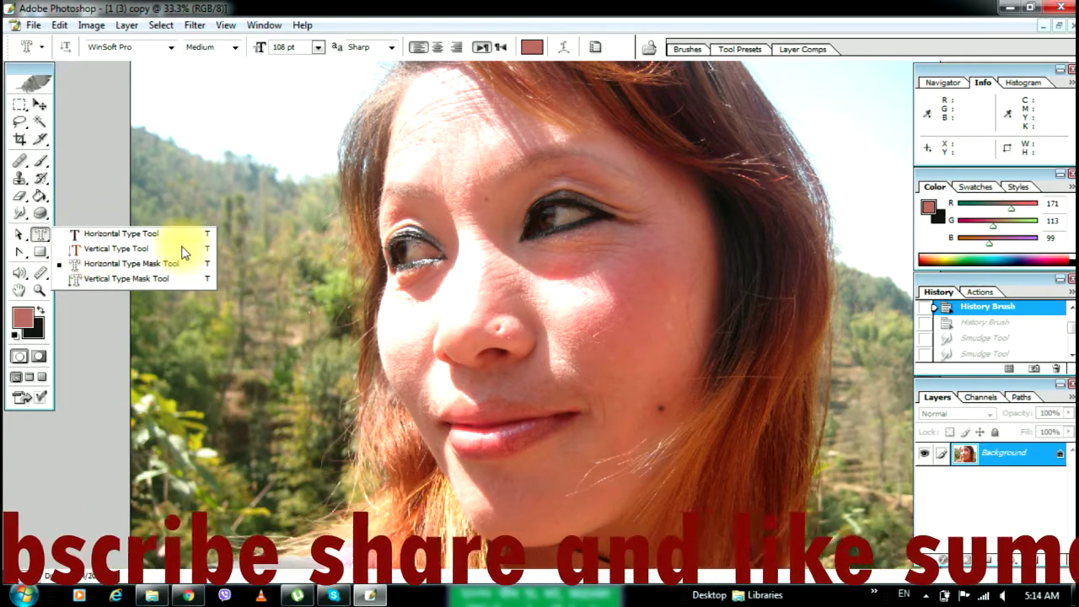
{"action": "left_click", "coordinate": [106, 234]}
{"action": "left_click", "coordinate": [462, 294]}
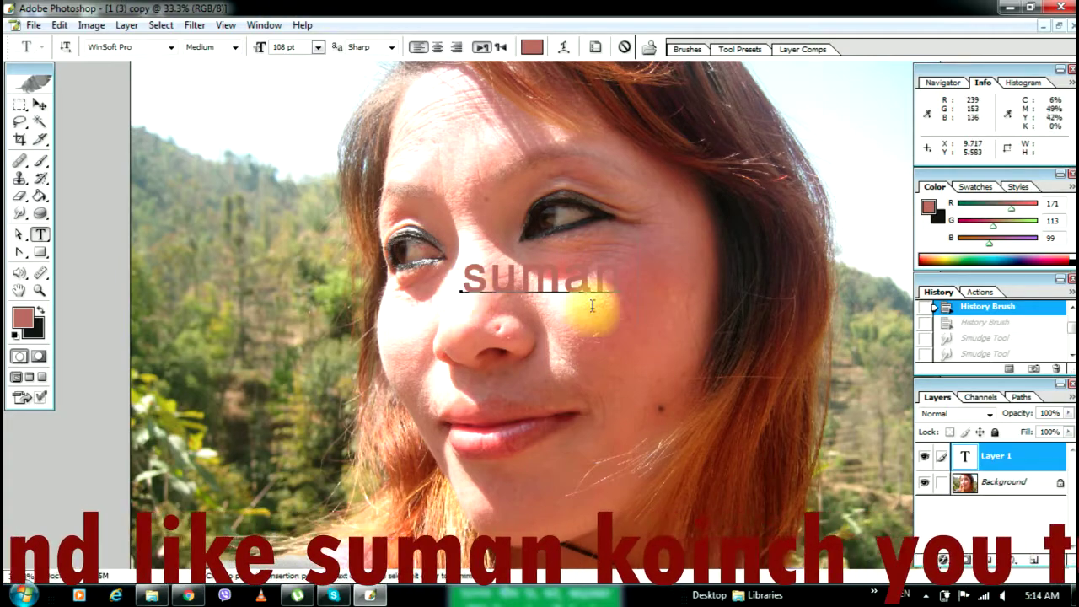
Recolour the whole name text to the bright pinkish red FC0B44.
{"action": "left_click_drag", "start_coordinate": [622, 281], "coordinate": [397, 284]}
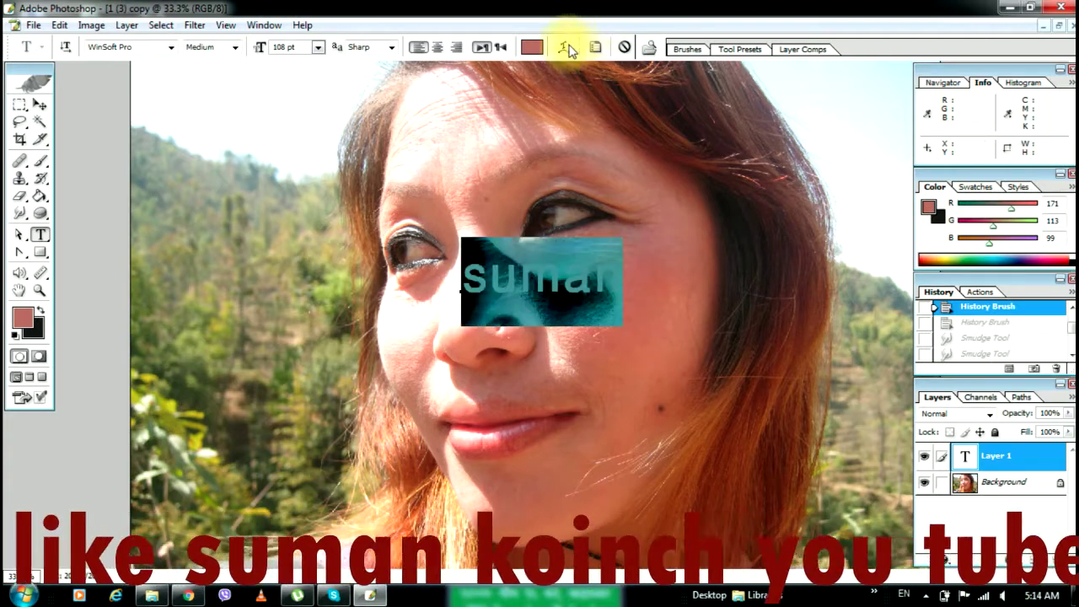
{"action": "left_click", "coordinate": [532, 47]}
{"action": "left_click", "coordinate": [728, 184]}
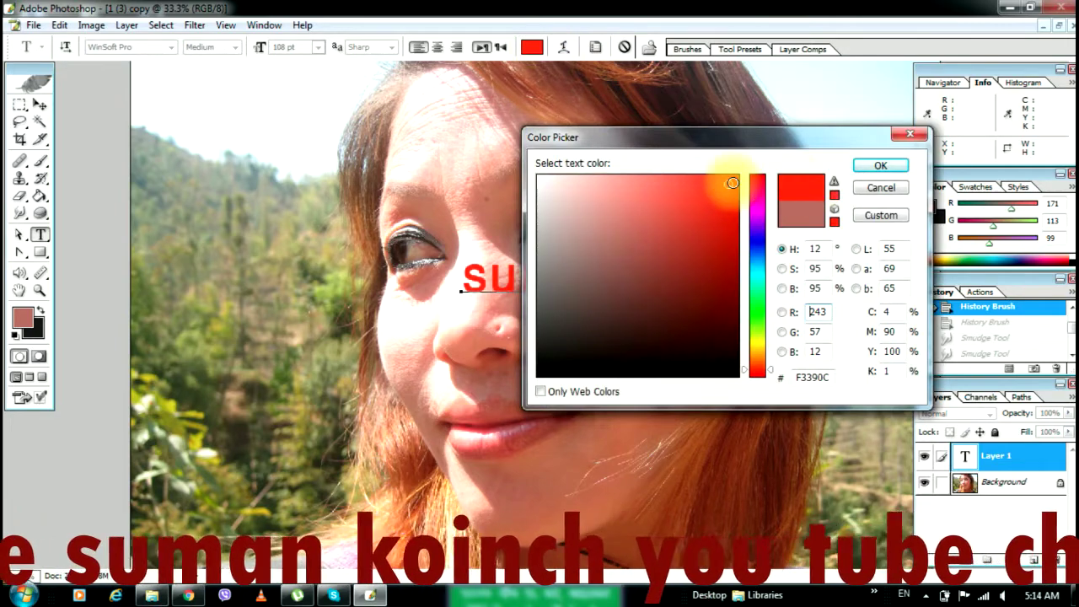
{"action": "left_click_drag", "start_coordinate": [757, 291], "coordinate": [757, 345]}
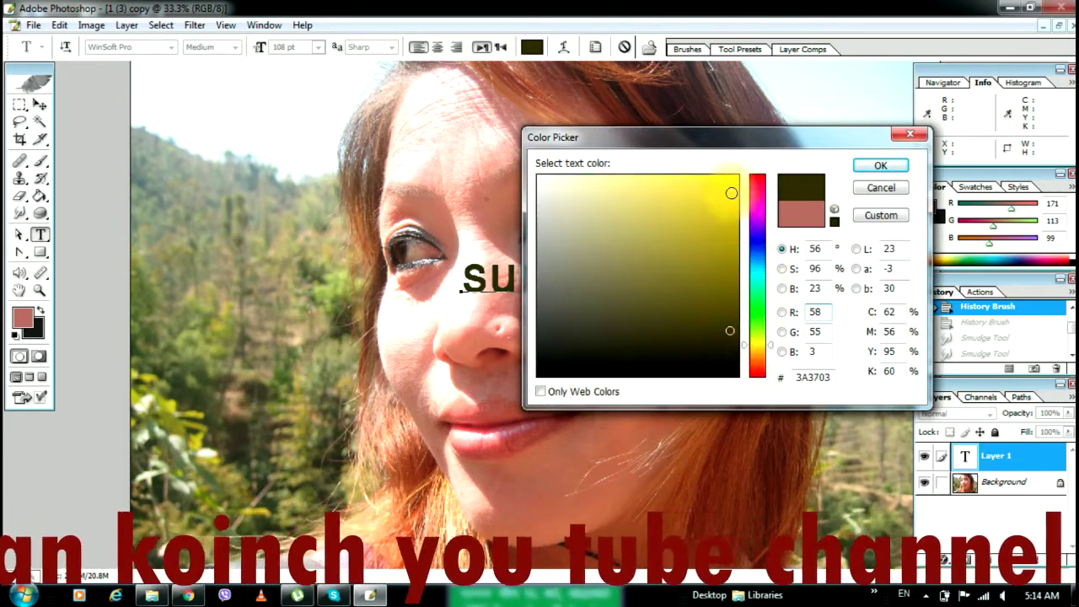
{"action": "left_click", "coordinate": [757, 182]}
{"action": "left_click", "coordinate": [730, 179]}
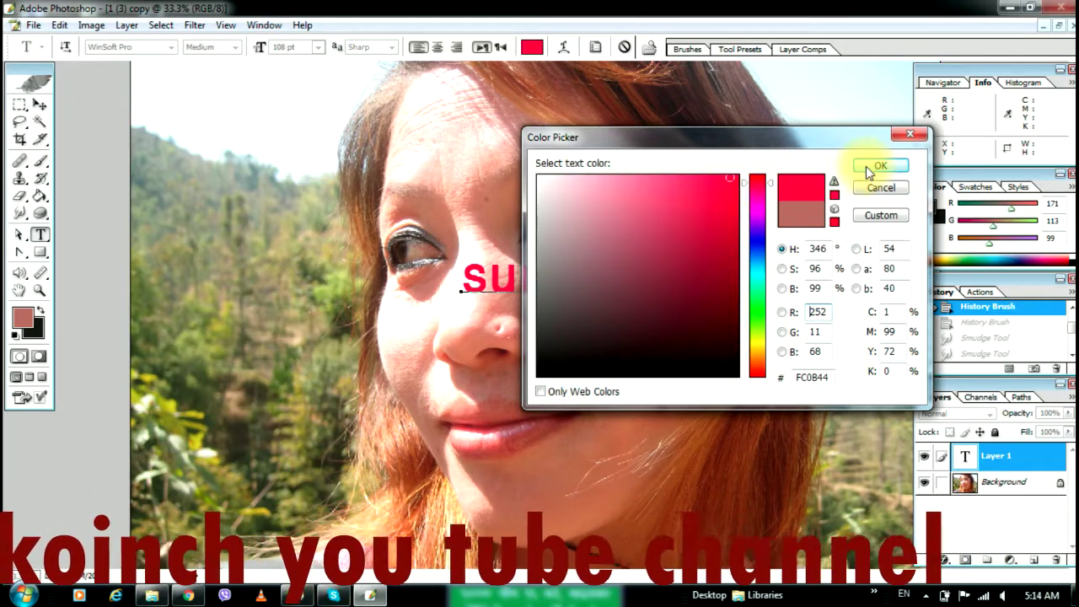
{"action": "left_click", "coordinate": [871, 168]}
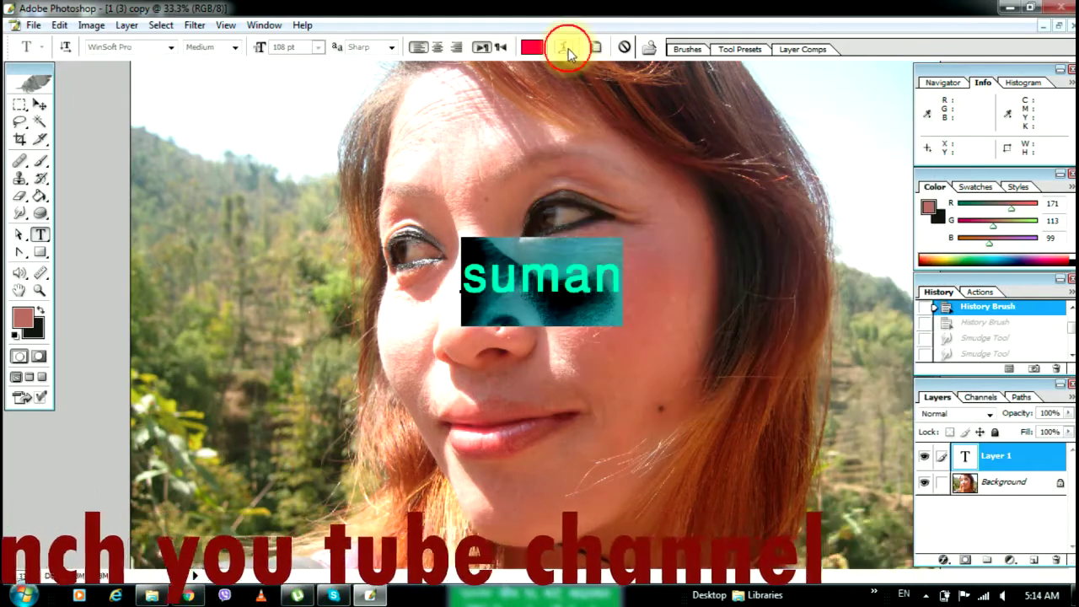
Try the Arch and Arc warp styles on the horizontal name text across the nose and cheek.
{"action": "left_click", "coordinate": [568, 52]}
{"action": "left_click", "coordinate": [763, 183]}
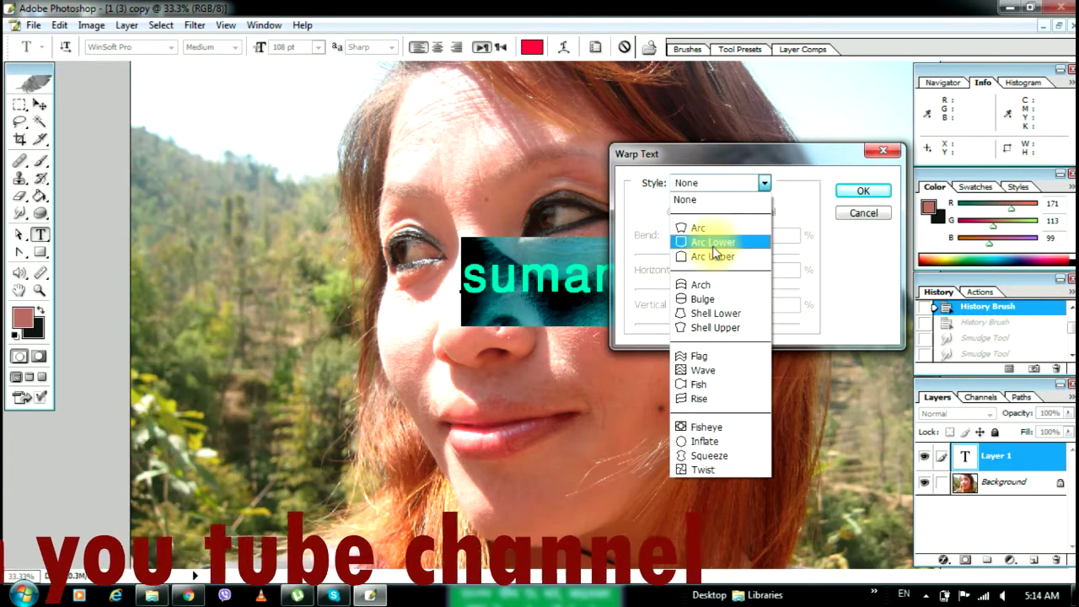
{"action": "left_click", "coordinate": [700, 287]}
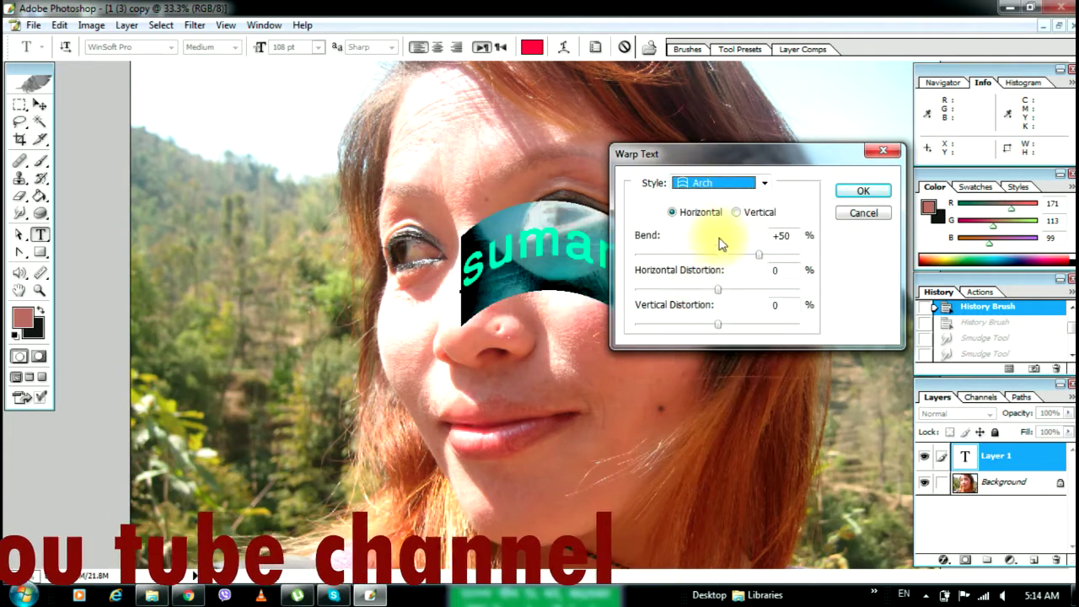
{"action": "left_click", "coordinate": [736, 181]}
{"action": "left_click", "coordinate": [698, 228]}
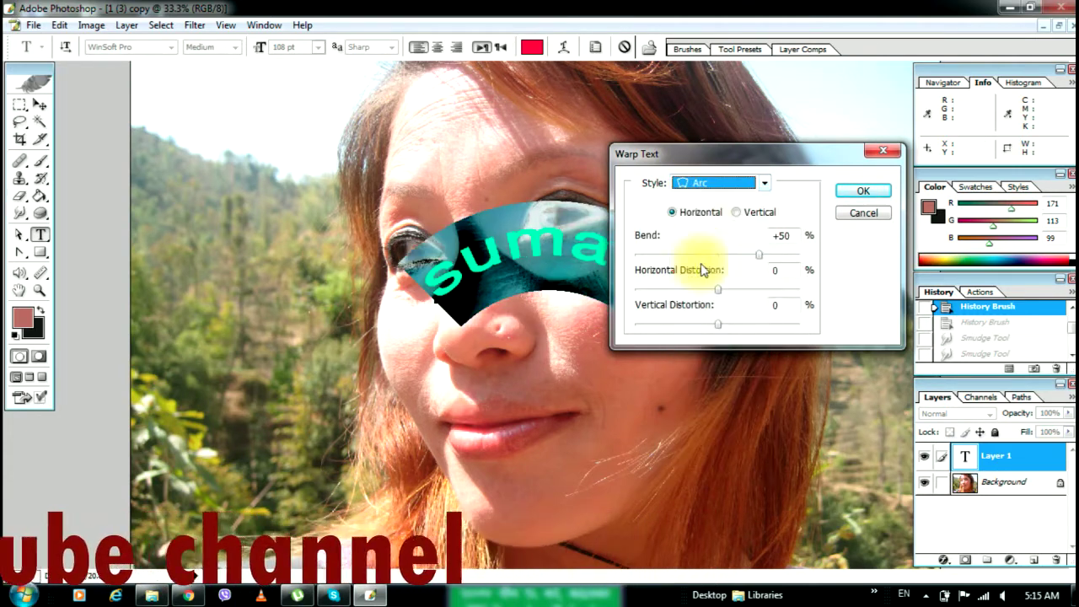
Warp the horizontal name text with the Flag style, +50% bend, +38% horizontal distortion and a positive vertical distortion.
{"action": "left_click", "coordinate": [730, 184]}
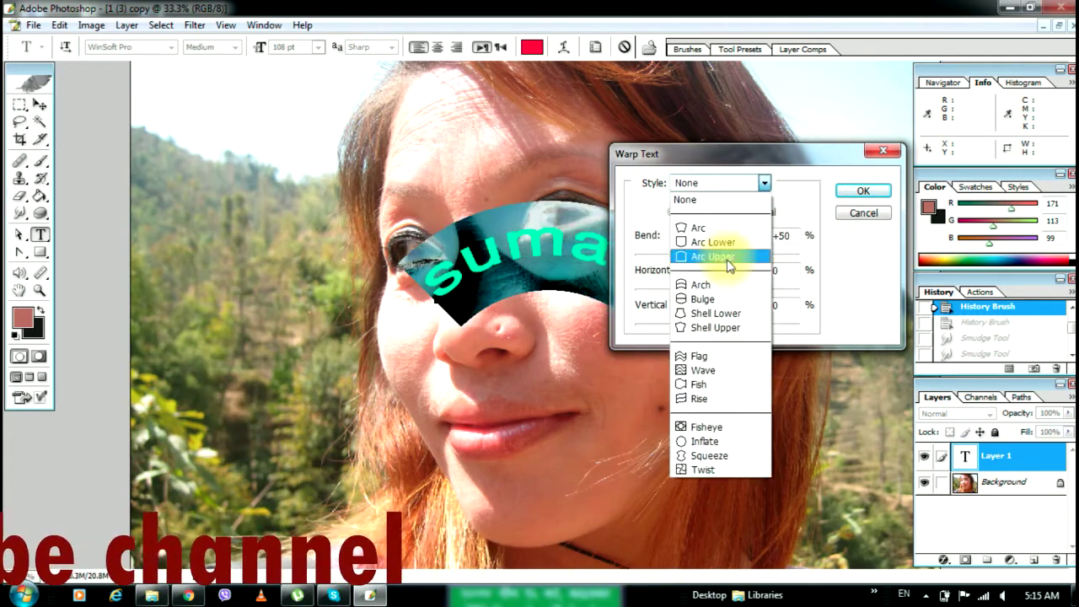
{"action": "left_click", "coordinate": [697, 355]}
{"action": "left_click_drag", "start_coordinate": [759, 155], "coordinate": [877, 117]}
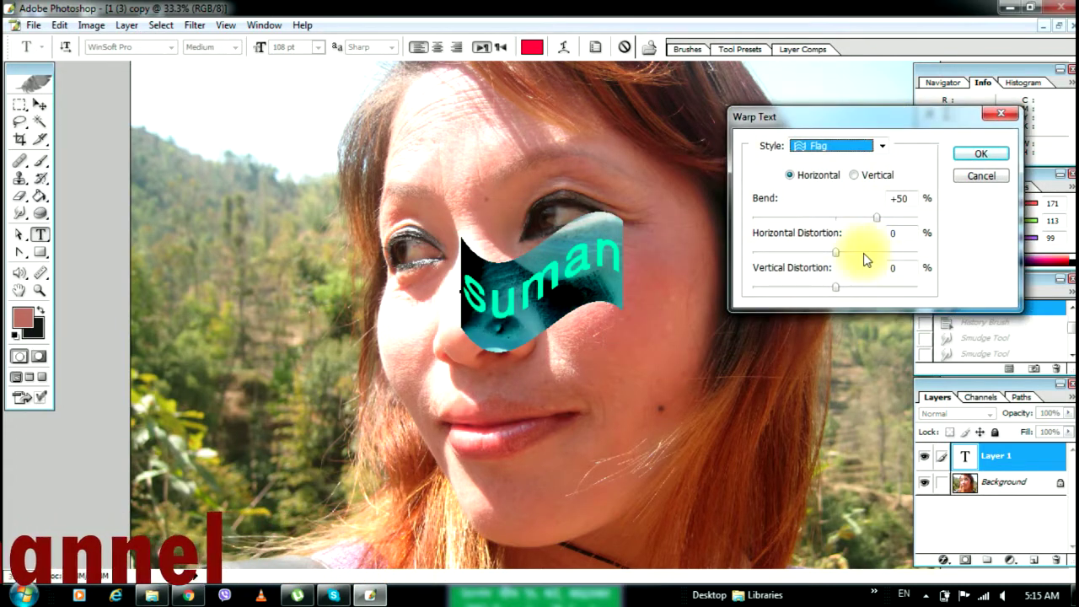
{"action": "left_click_drag", "start_coordinate": [835, 253], "coordinate": [866, 253]}
{"action": "left_click_drag", "start_coordinate": [835, 287], "coordinate": [864, 289]}
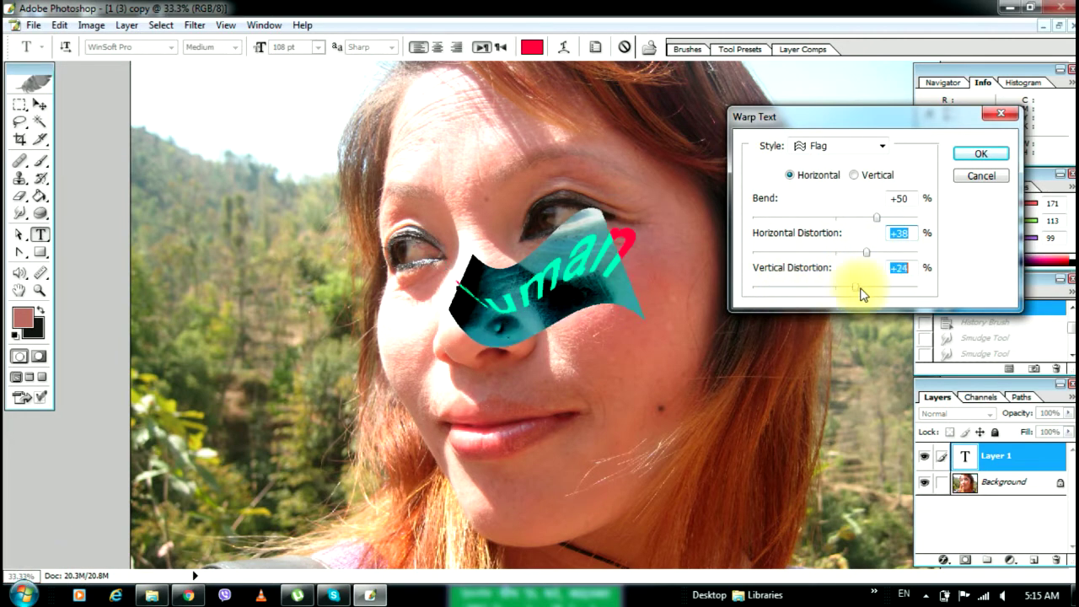
{"action": "left_click", "coordinate": [964, 160]}
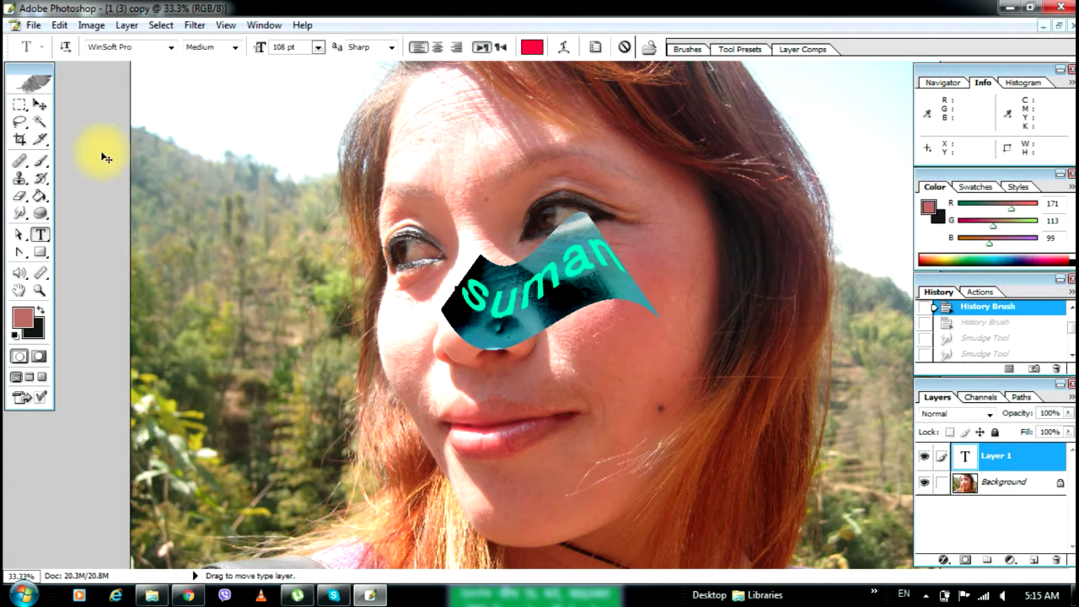
Add the same first name as vertical text over the far eye, running from brow to cheek, and size it to 43 pt.
{"action": "left_click_drag", "start_coordinate": [40, 235], "coordinate": [93, 253]}
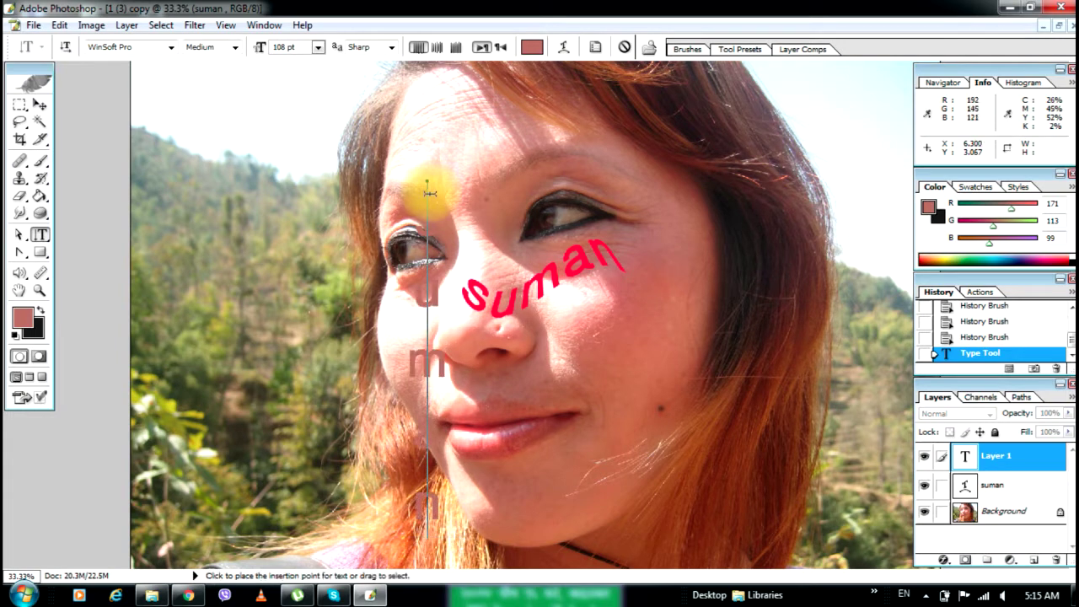
{"action": "key", "text": "ctrl"}
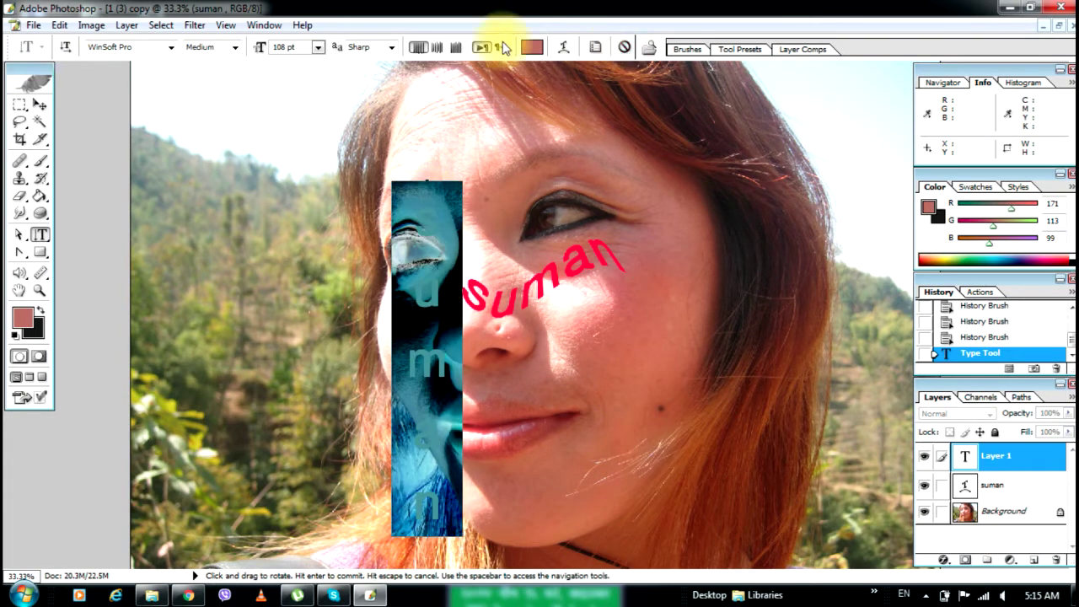
{"action": "left_click_drag", "start_coordinate": [256, 50], "coordinate": [205, 48]}
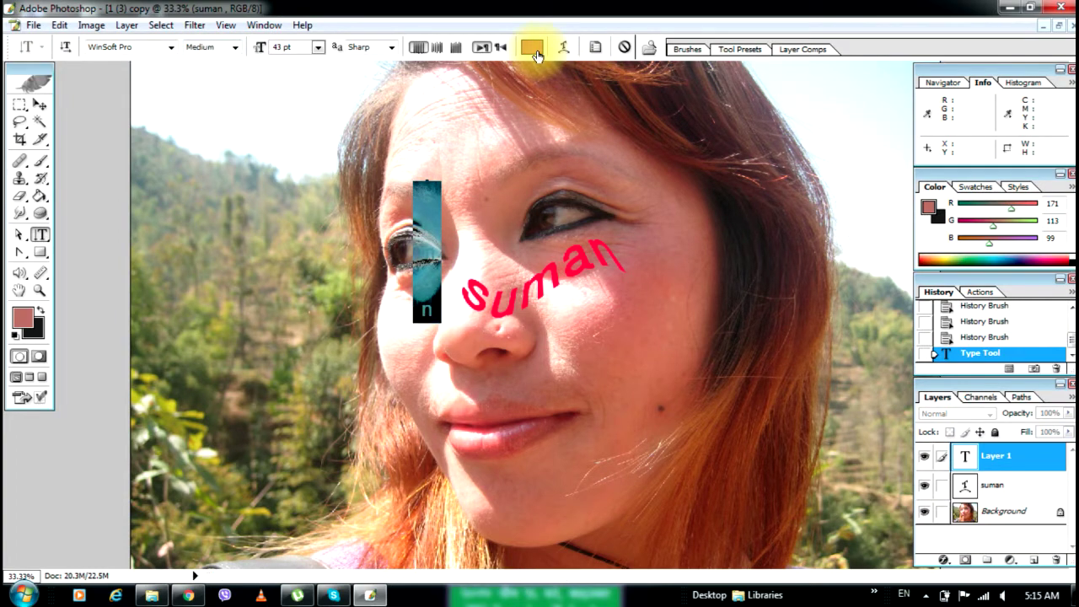
Recolour the vertical name text to the bright red F33508.
{"action": "left_click", "coordinate": [532, 48]}
{"action": "left_click", "coordinate": [732, 184]}
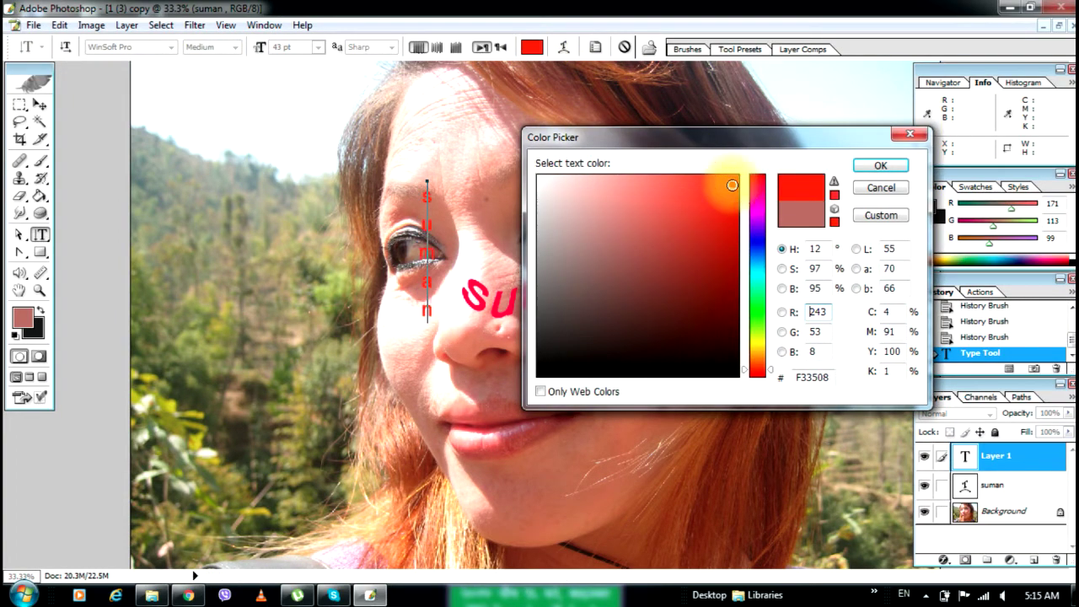
{"action": "left_click", "coordinate": [893, 169]}
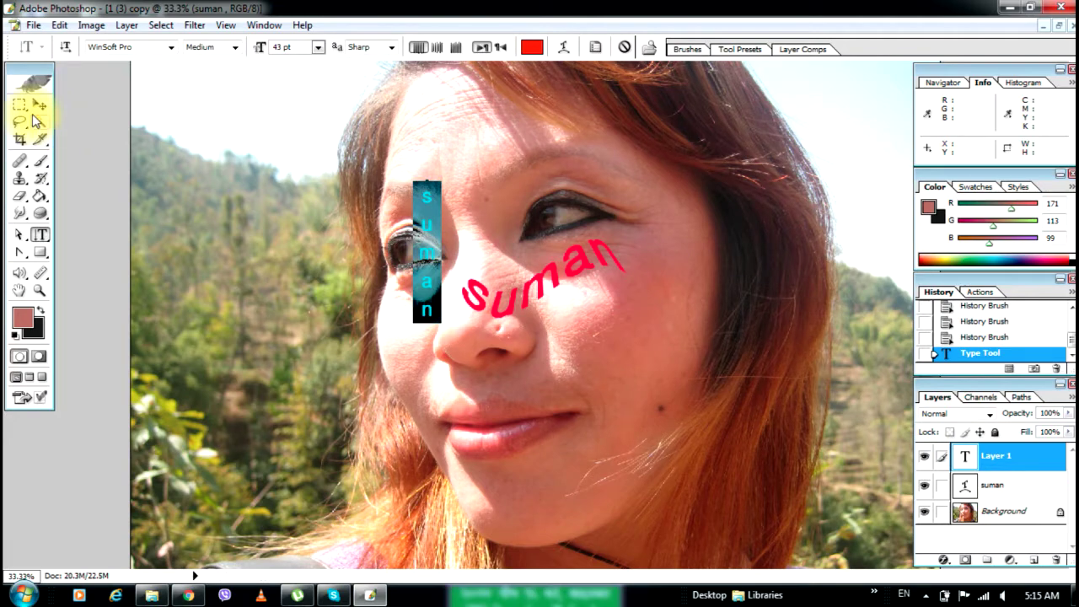
Warp the vertical name text with the Arc style at +50% bend in vertical orientation and commit it.
{"action": "left_click", "coordinate": [564, 47]}
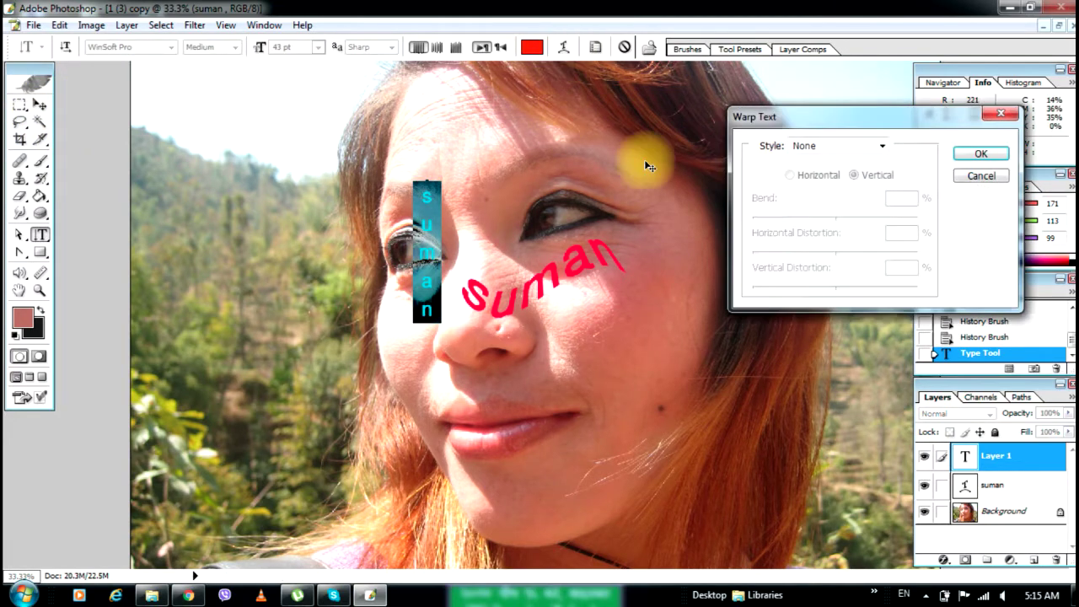
{"action": "left_click", "coordinate": [870, 150]}
{"action": "left_click", "coordinate": [831, 186]}
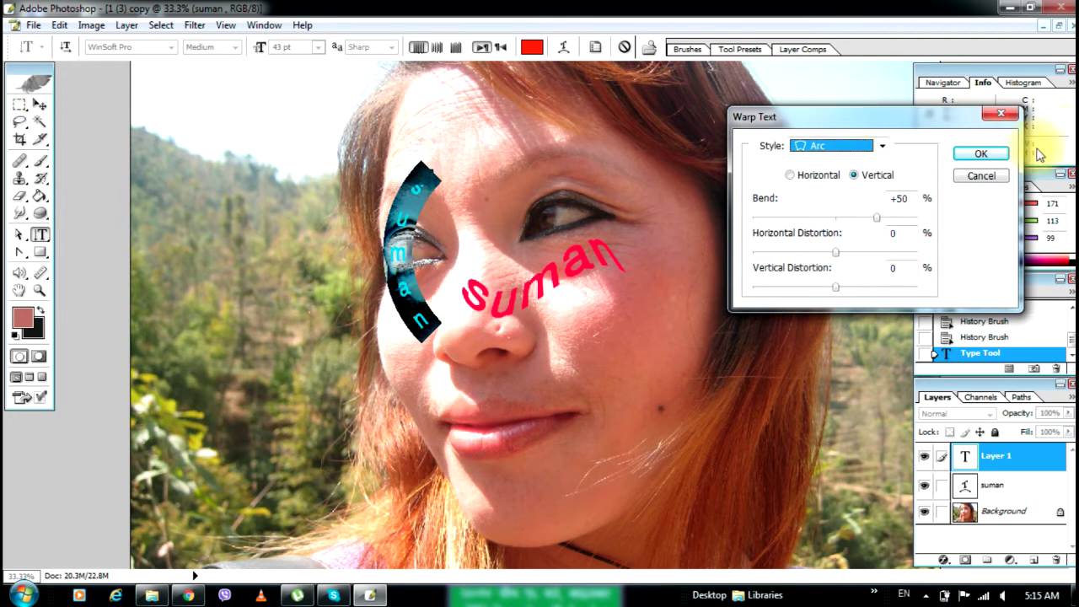
{"action": "left_click", "coordinate": [968, 152]}
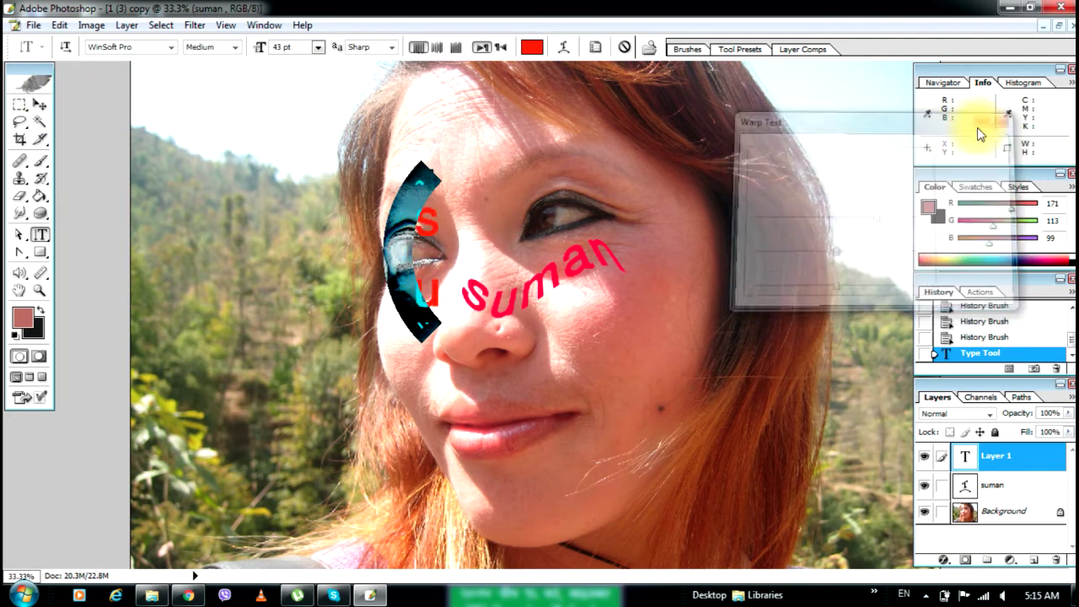
{"action": "left_click", "coordinate": [38, 106]}
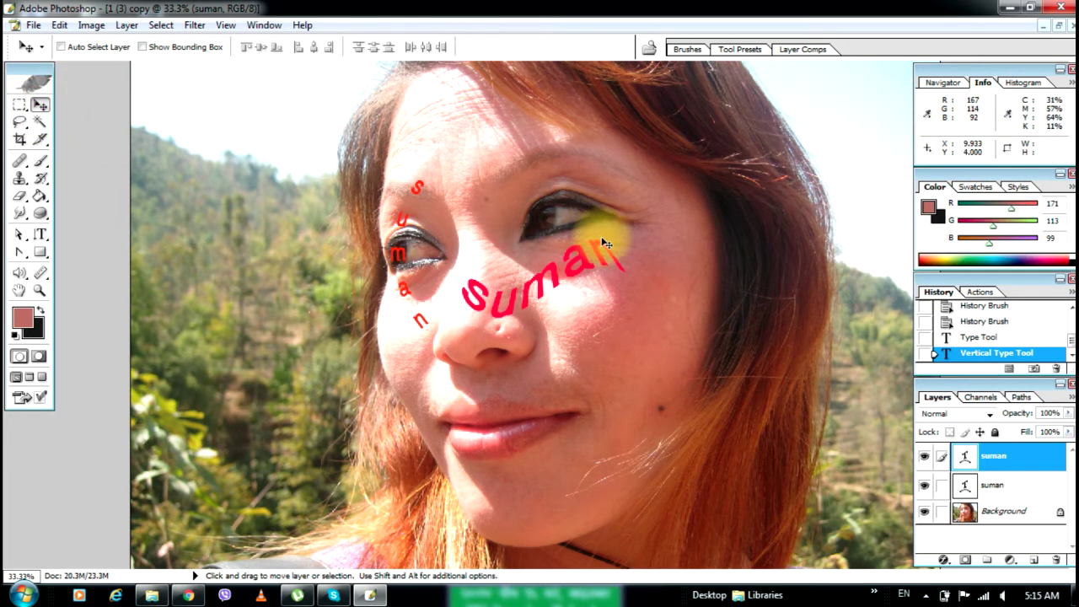
Open the warped pinkish red name text for editing and commit it without changes.
{"action": "left_click", "coordinate": [39, 234]}
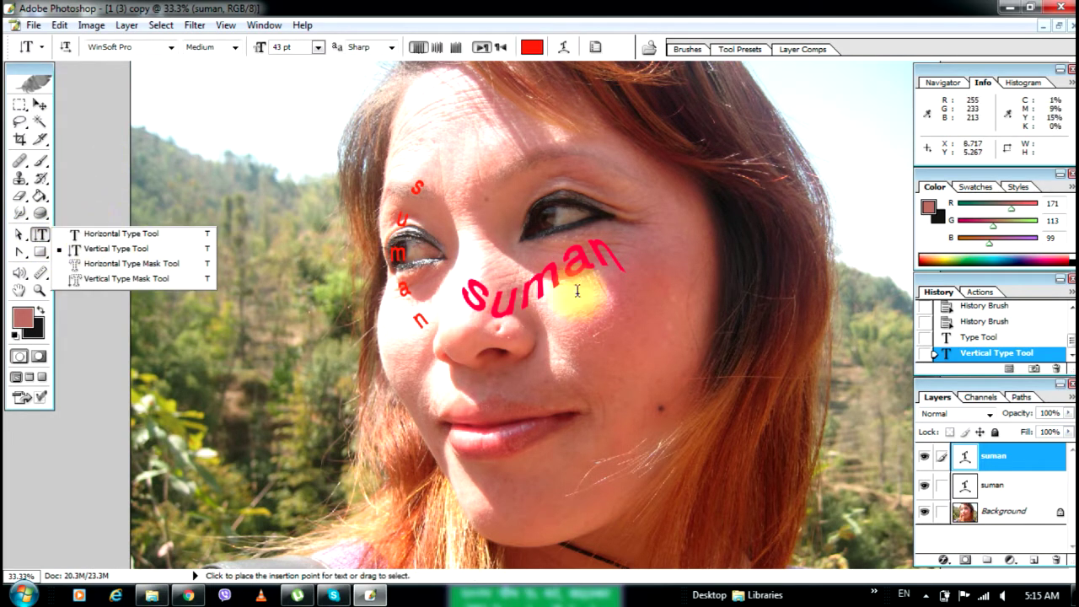
{"action": "left_click", "coordinate": [118, 234]}
{"action": "left_click", "coordinate": [582, 245]}
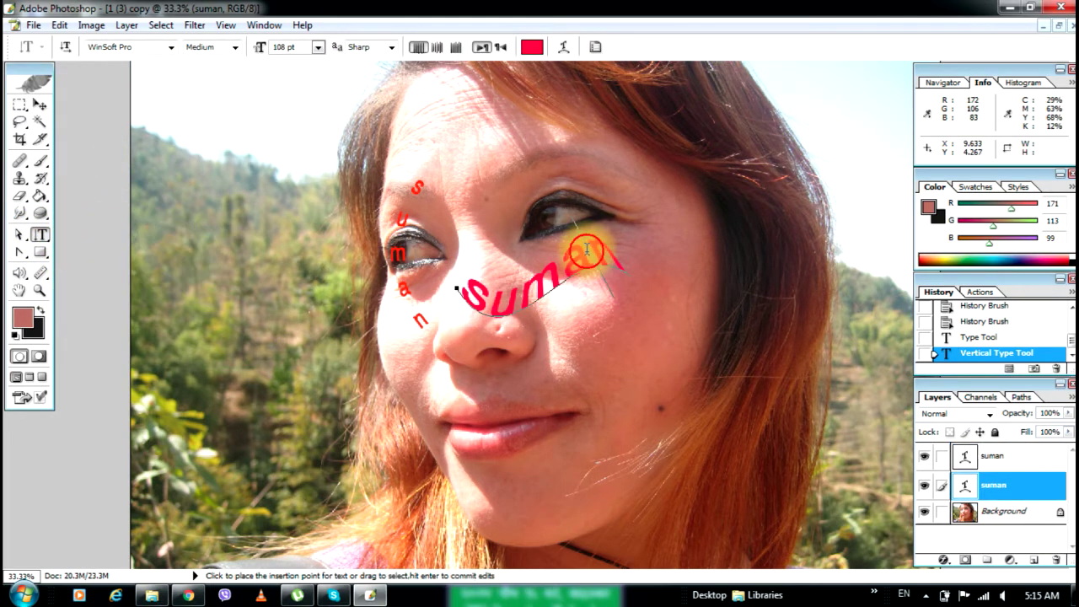
{"action": "left_click", "coordinate": [662, 326]}
{"action": "left_click", "coordinate": [42, 108]}
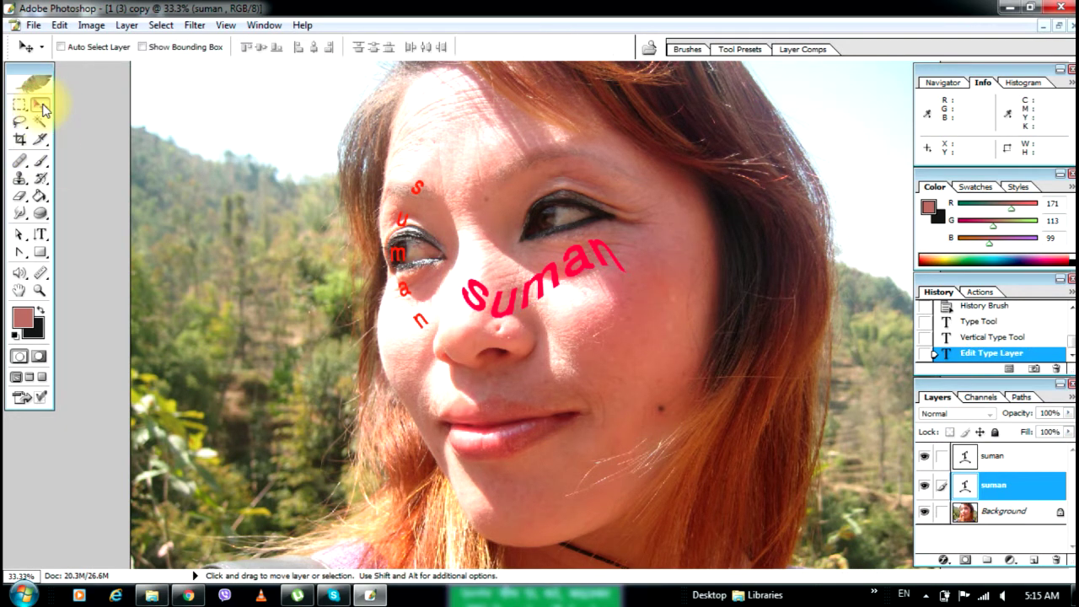
Discard the vertical text's history state and delete the remaining text layer, leaving only the background photo.
{"action": "left_click", "coordinate": [987, 337]}
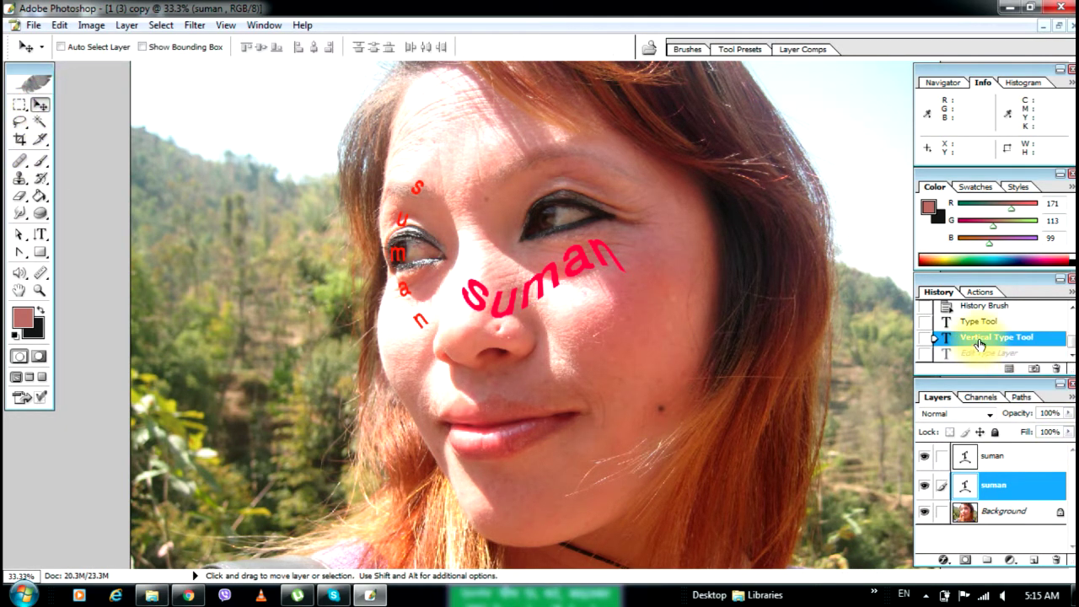
{"action": "left_click_drag", "start_coordinate": [981, 340], "coordinate": [1057, 370]}
{"action": "left_click_drag", "start_coordinate": [996, 462], "coordinate": [1058, 561]}
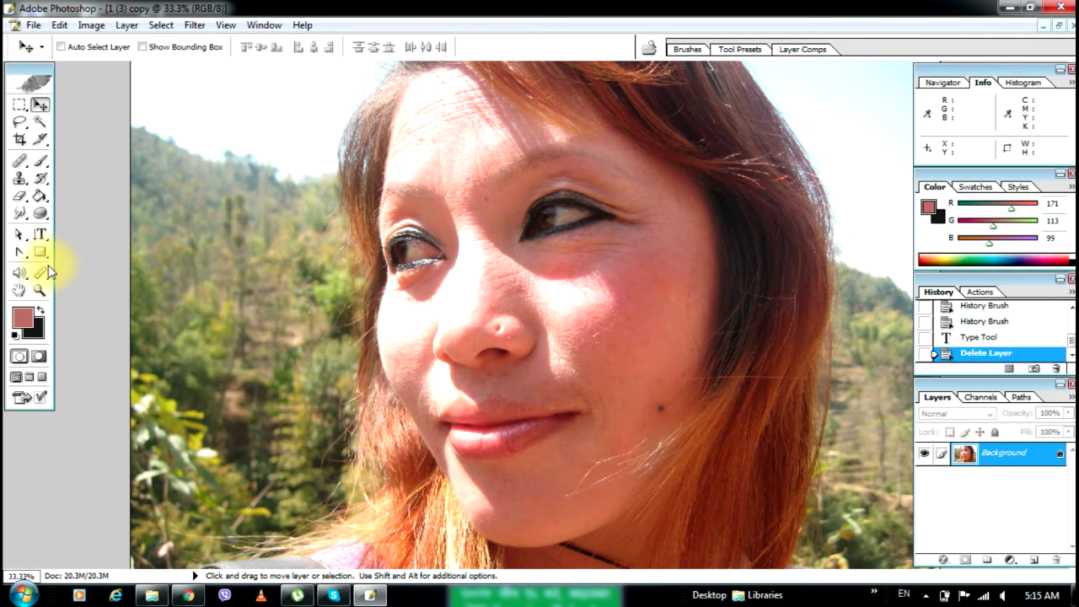
Enter the first name with the Horizontal Type Mask tool, starting at the far cheek and crossing the nose bridge.
{"action": "left_click", "coordinate": [39, 238]}
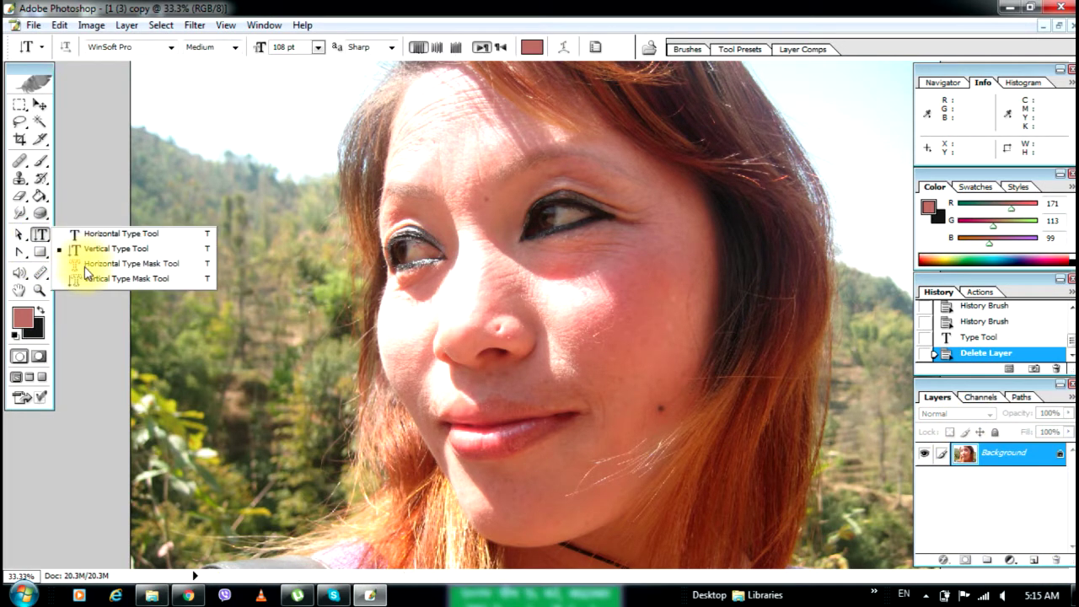
{"action": "left_click", "coordinate": [85, 267]}
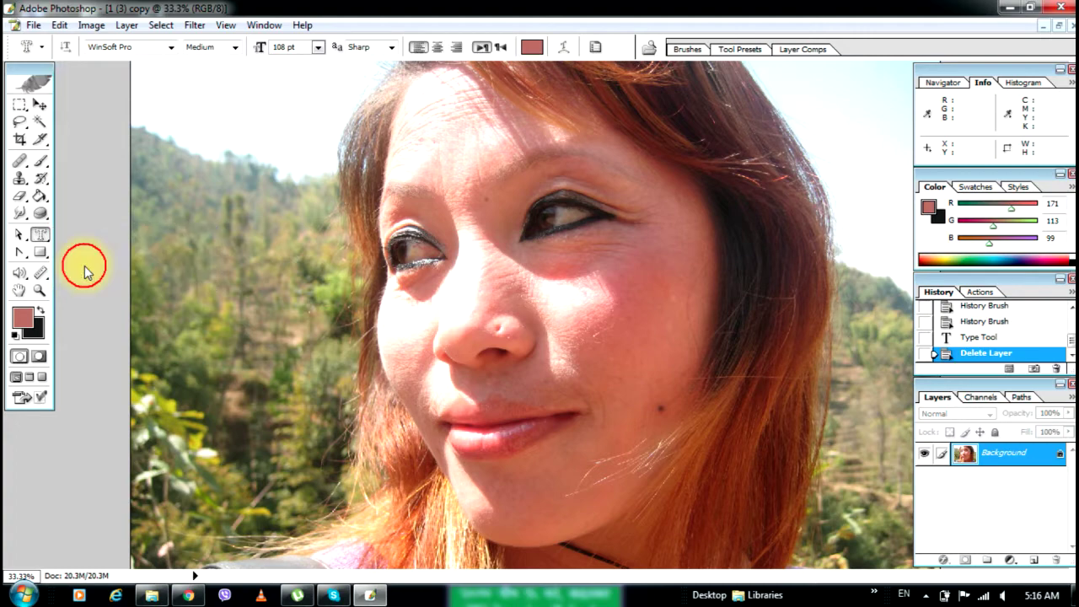
{"action": "left_click", "coordinate": [369, 301]}
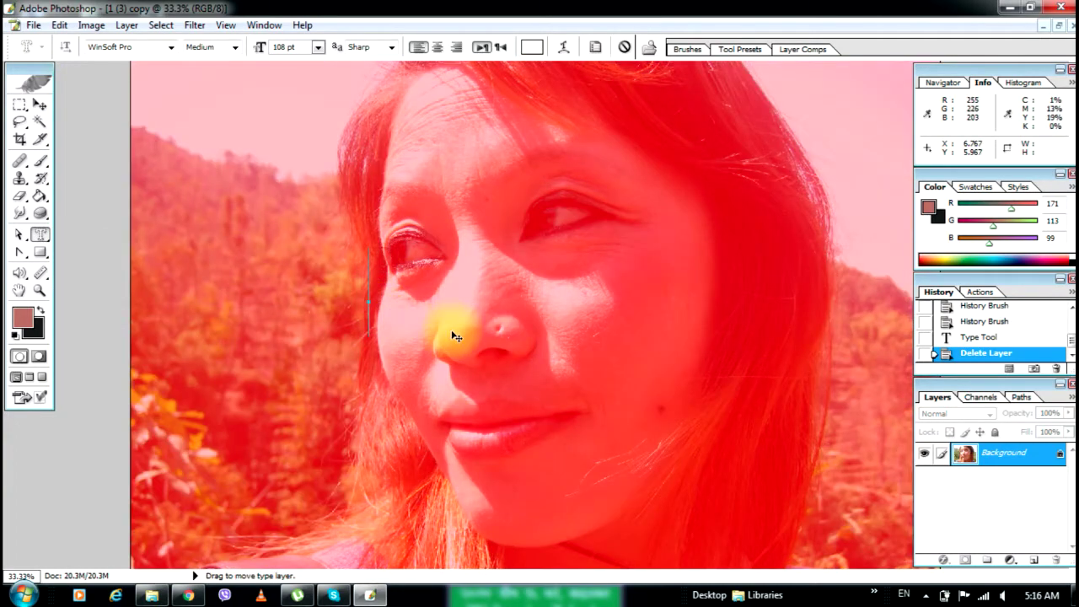
{"action": "type", "text": "suman"}
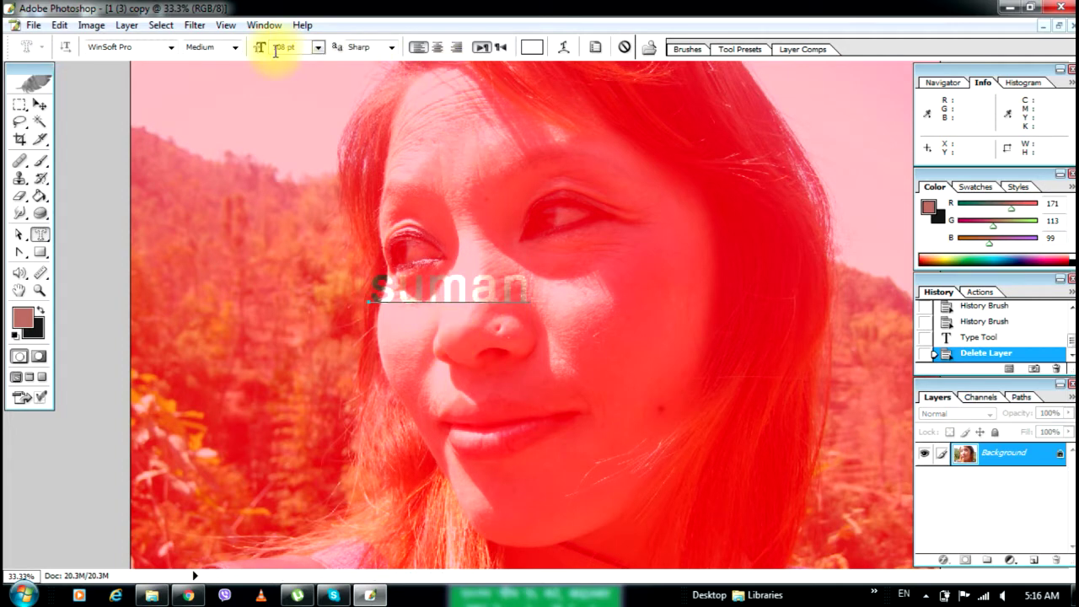
Enlarge the mask text to 365 pt and commit it as a letter-shaped selection.
{"action": "left_click_drag", "start_coordinate": [530, 291], "coordinate": [192, 285]}
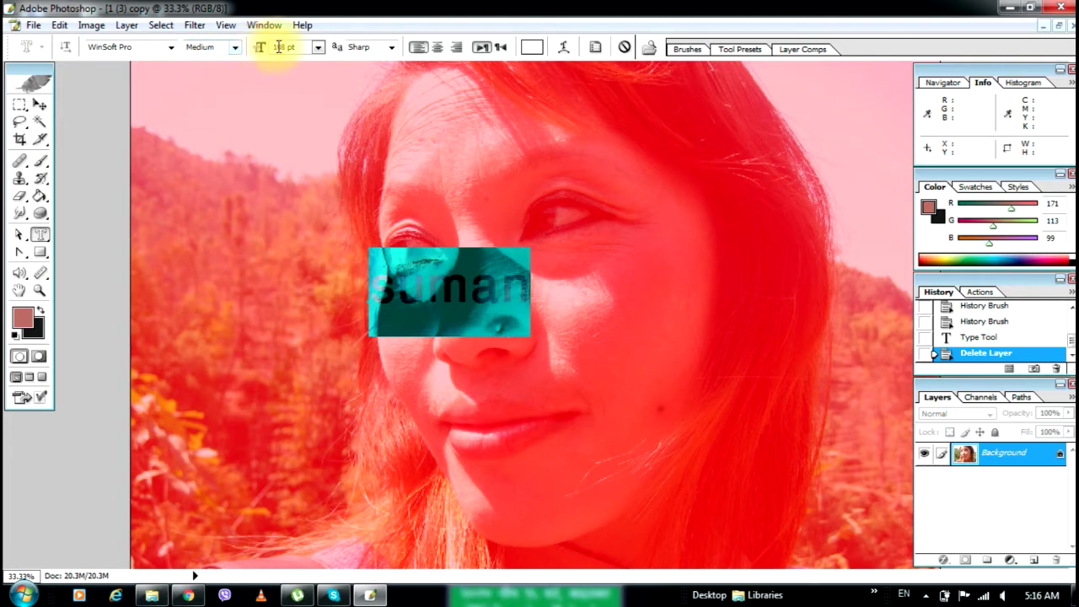
{"action": "left_click_drag", "start_coordinate": [261, 49], "coordinate": [468, 93]}
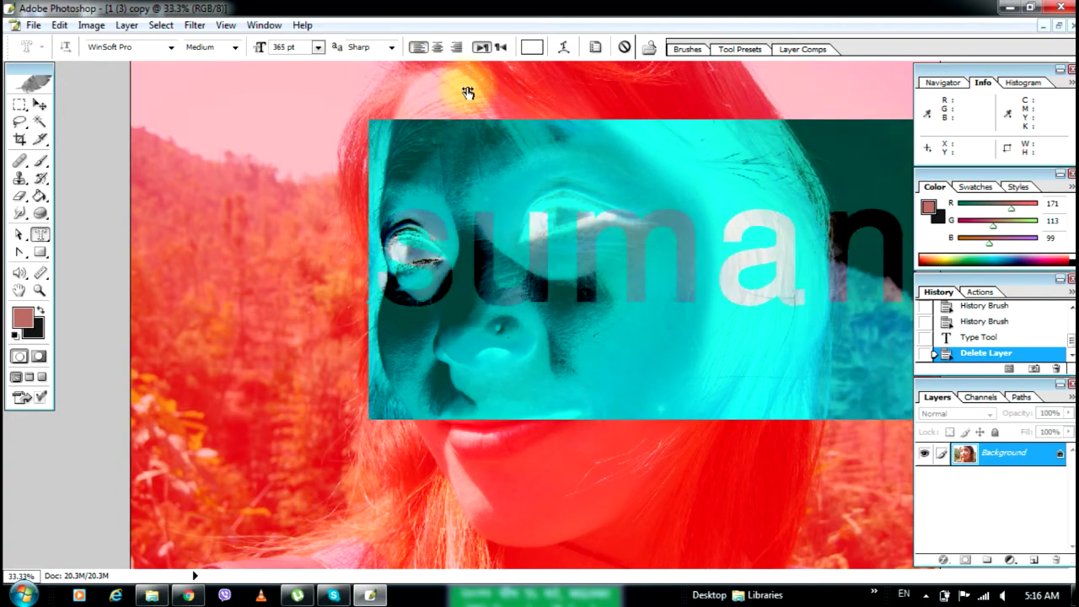
{"action": "left_click", "coordinate": [40, 104]}
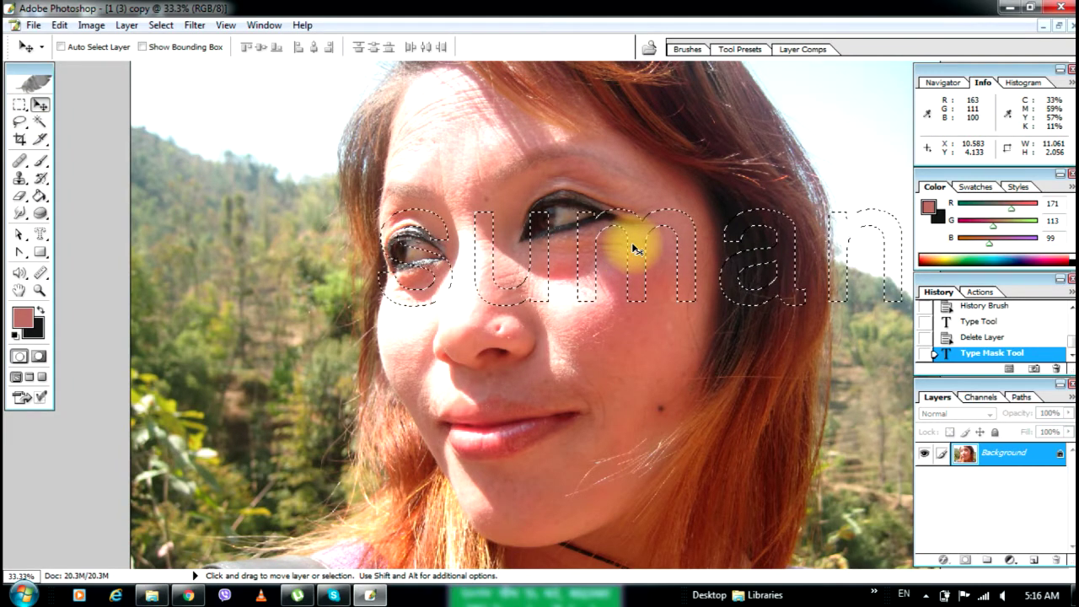
Copy the selected lettering and create a new white document with the 6 in X 4 in preset at 300 pixels/inch.
{"action": "left_click", "coordinate": [34, 25]}
{"action": "left_click", "coordinate": [53, 43]}
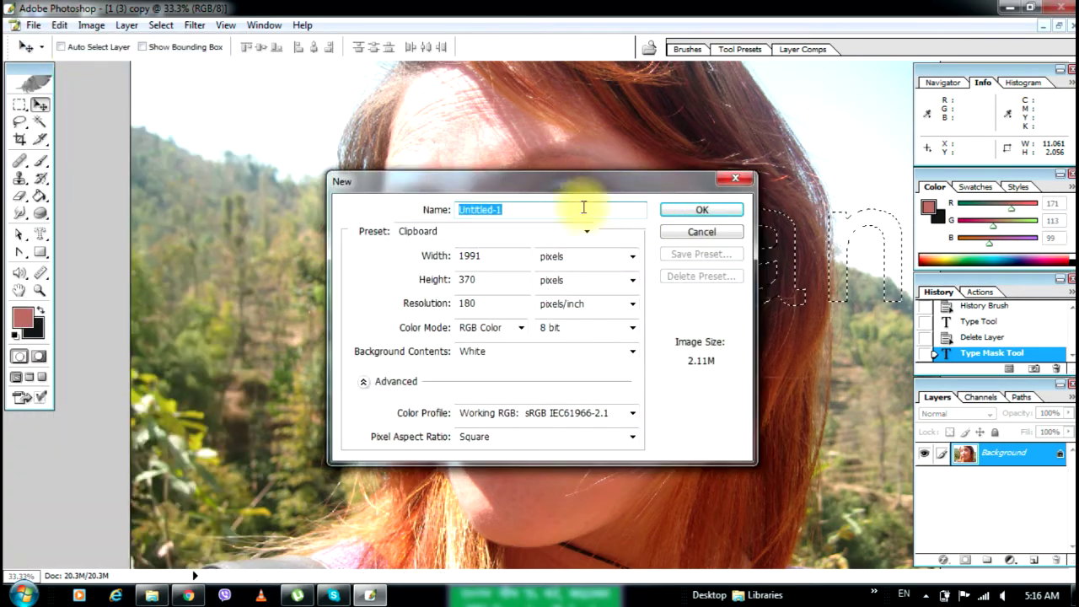
{"action": "left_click", "coordinate": [590, 234]}
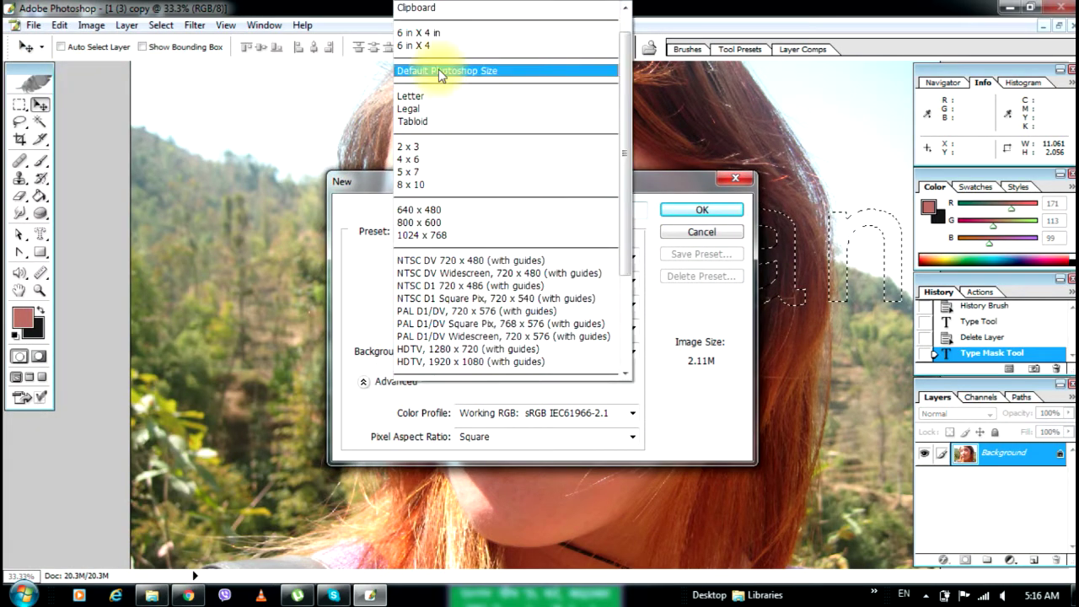
{"action": "left_click", "coordinate": [433, 32]}
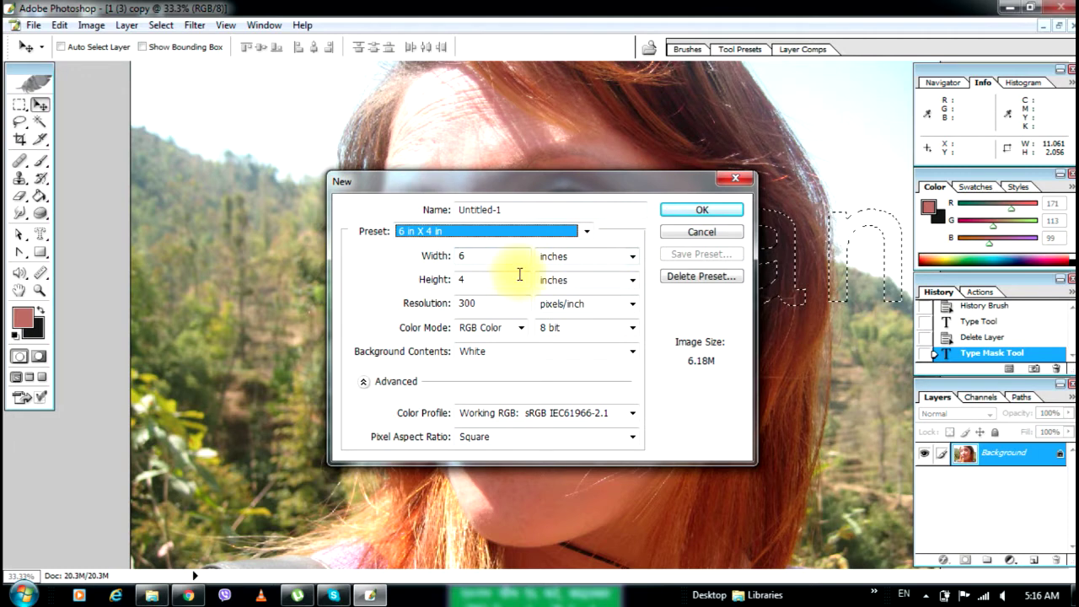
{"action": "left_click", "coordinate": [693, 211]}
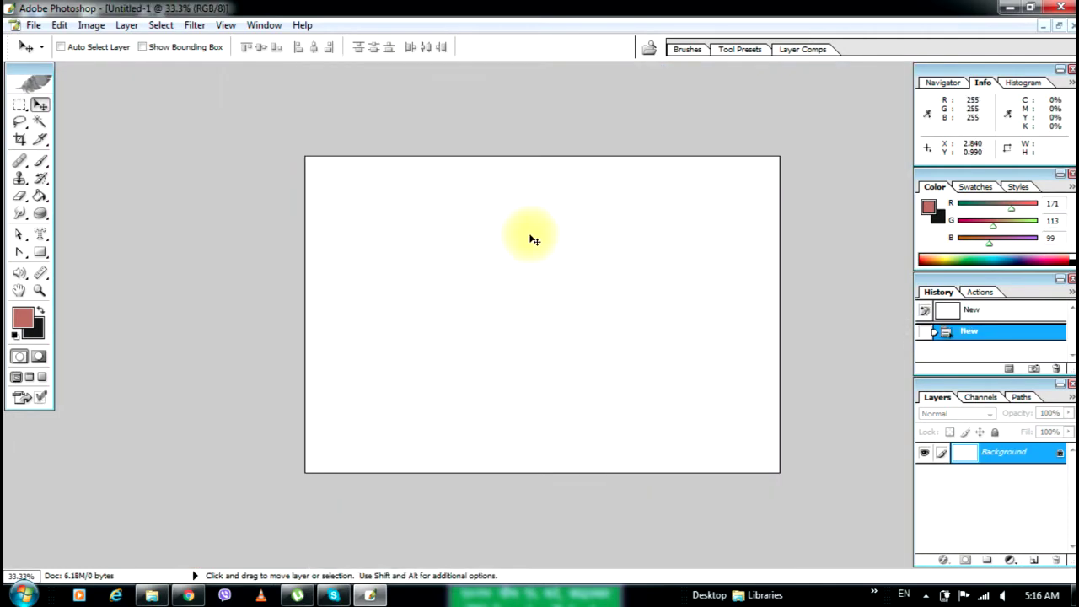
Paste the photo-filled lettering into the blank document, position it across the upper half, and restore the document to a floating window.
{"action": "key", "text": "ctrl+v"}
{"action": "left_click_drag", "start_coordinate": [502, 313], "coordinate": [521, 270]}
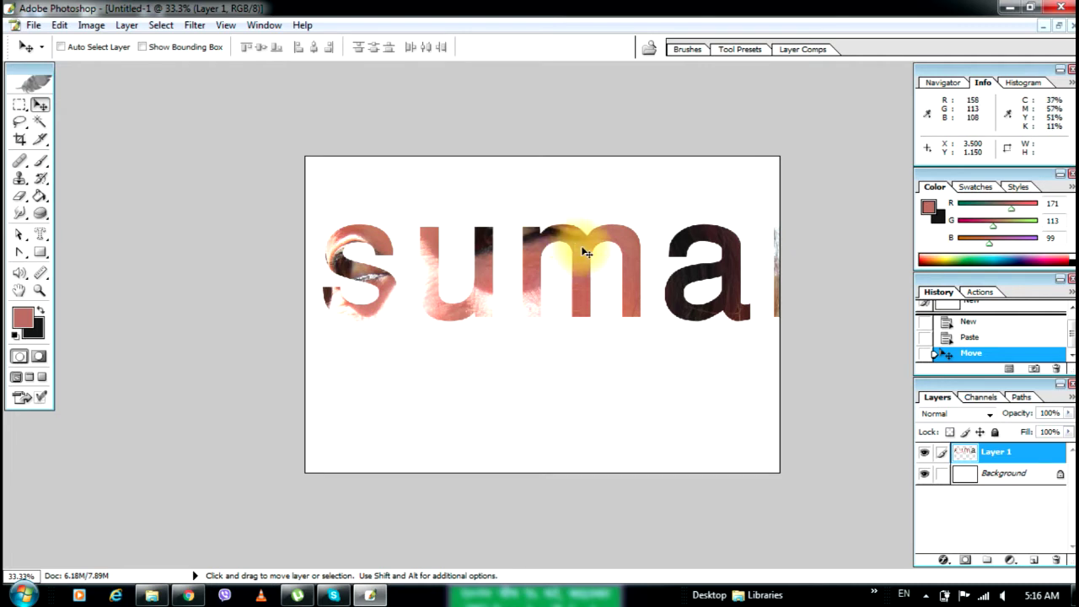
{"action": "left_click_drag", "start_coordinate": [740, 273], "coordinate": [445, 256]}
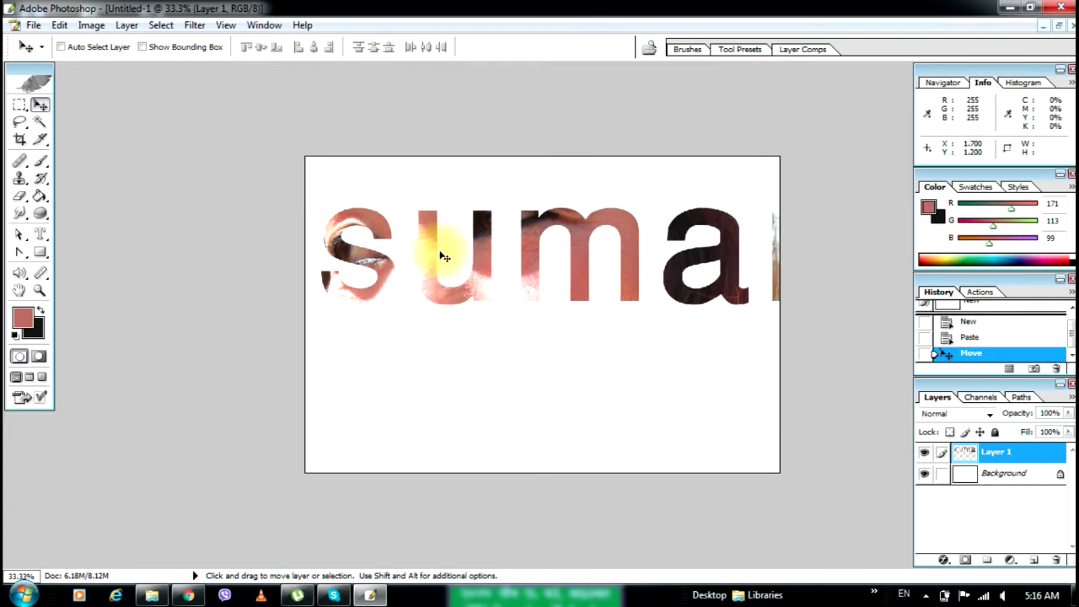
{"action": "left_click", "coordinate": [1057, 27]}
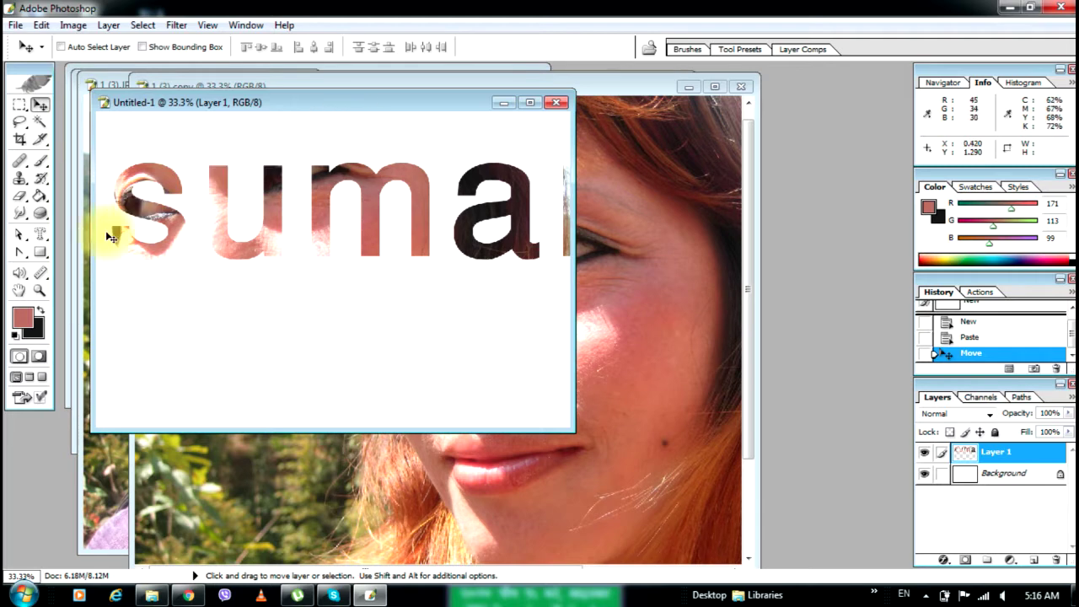
Close the photo-filled lettering document and the "1 (3) copy" portrait without saving either one.
{"action": "left_click", "coordinate": [42, 235]}
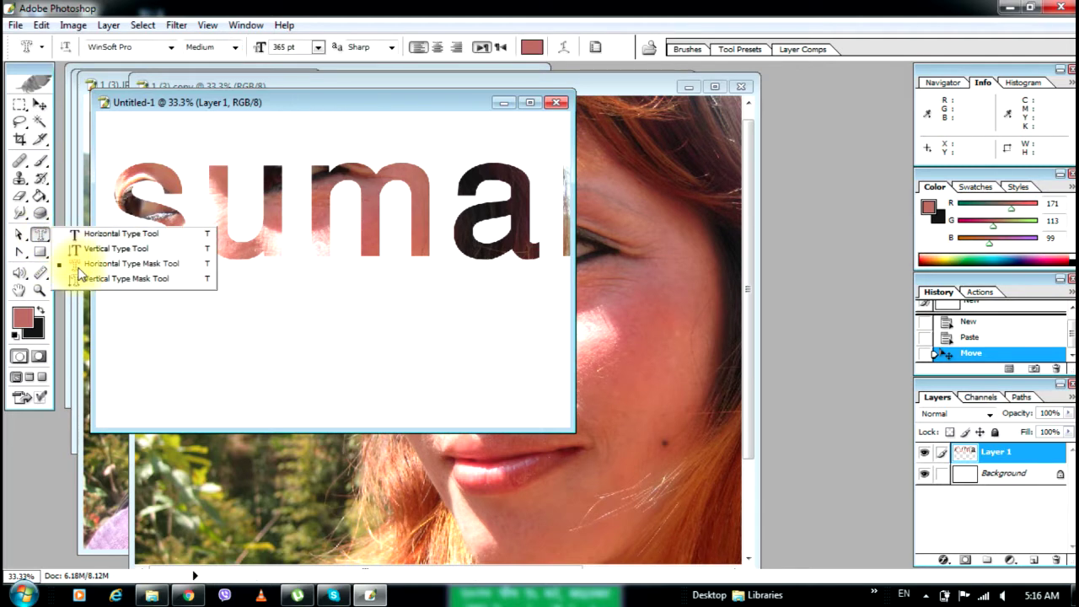
{"action": "left_click", "coordinate": [556, 102]}
{"action": "left_click", "coordinate": [498, 224]}
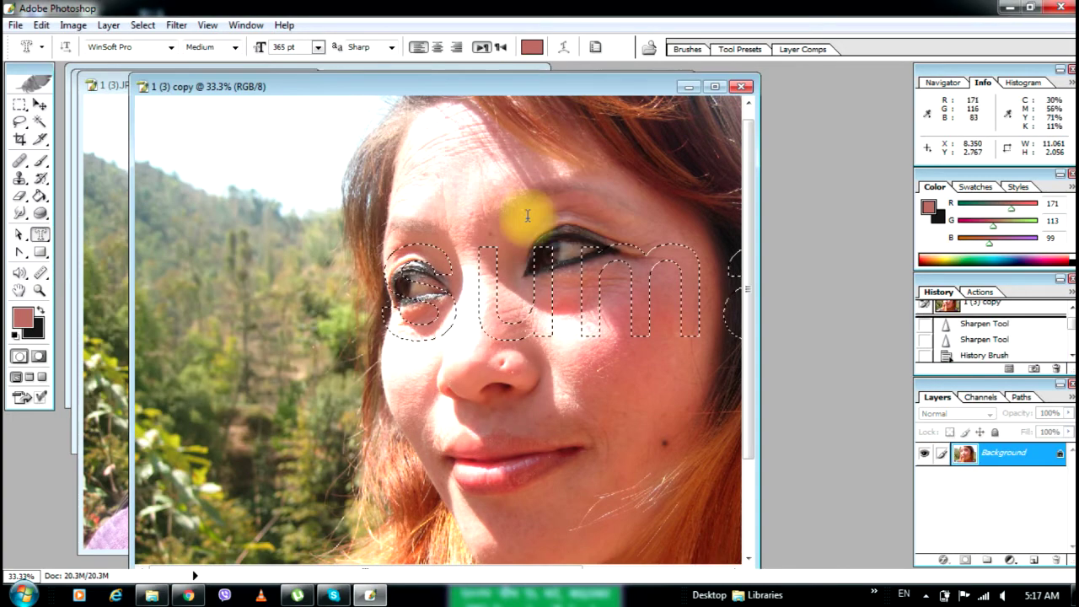
{"action": "left_click", "coordinate": [17, 236]}
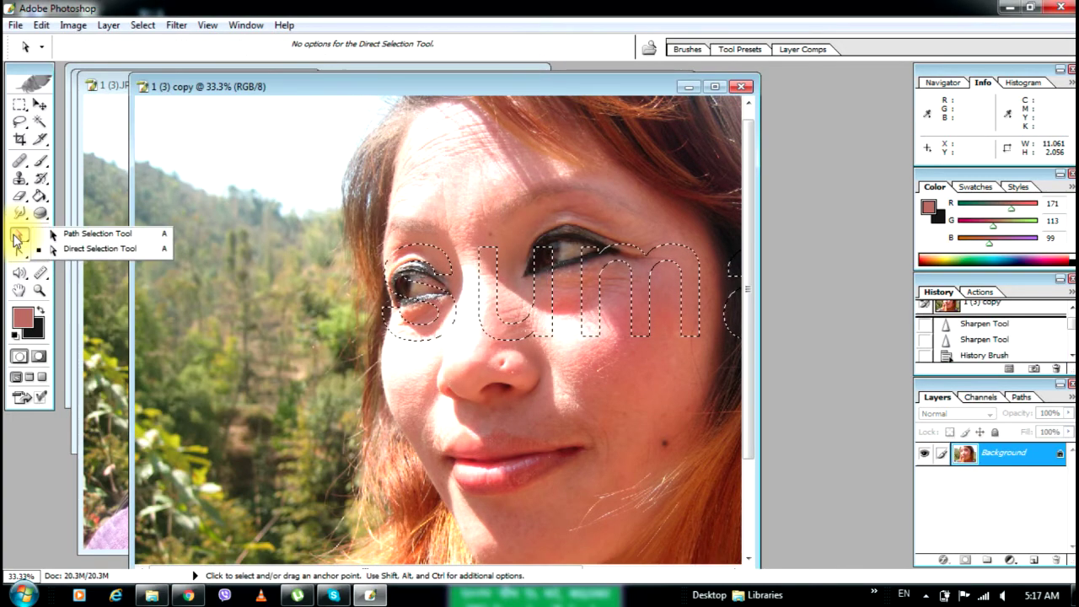
{"action": "left_click", "coordinate": [742, 89]}
{"action": "left_click", "coordinate": [499, 224]}
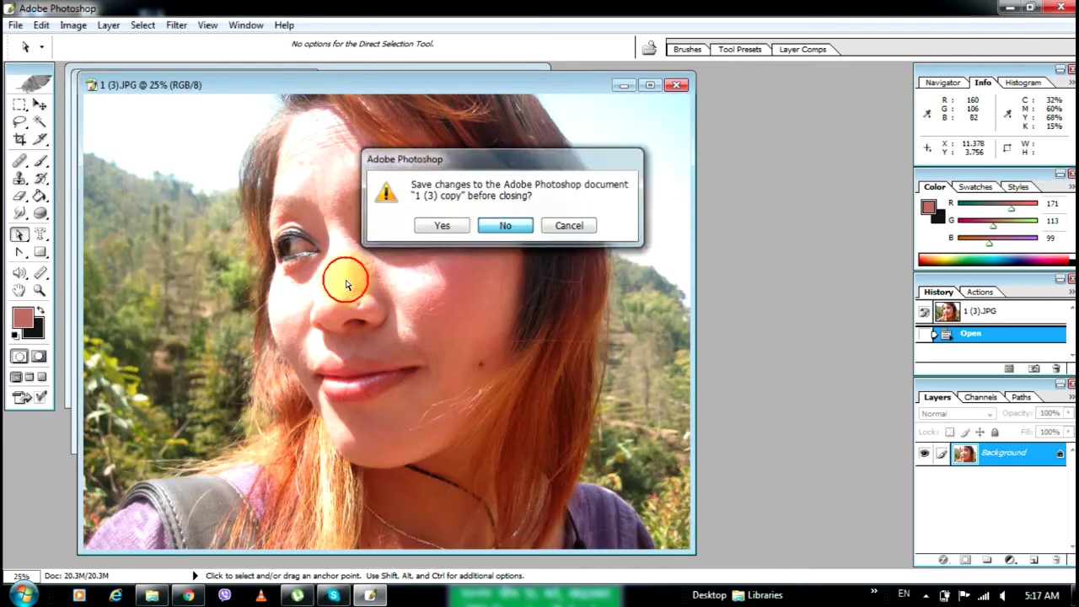
{"action": "left_click", "coordinate": [21, 242]}
{"action": "left_click", "coordinate": [21, 241]}
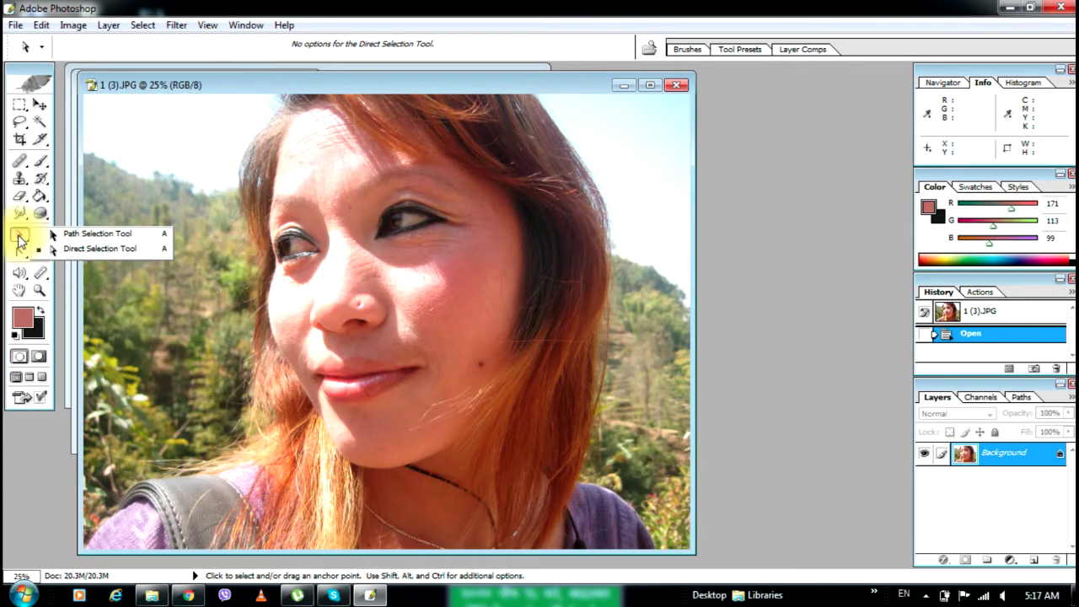
{"action": "left_click", "coordinate": [114, 264]}
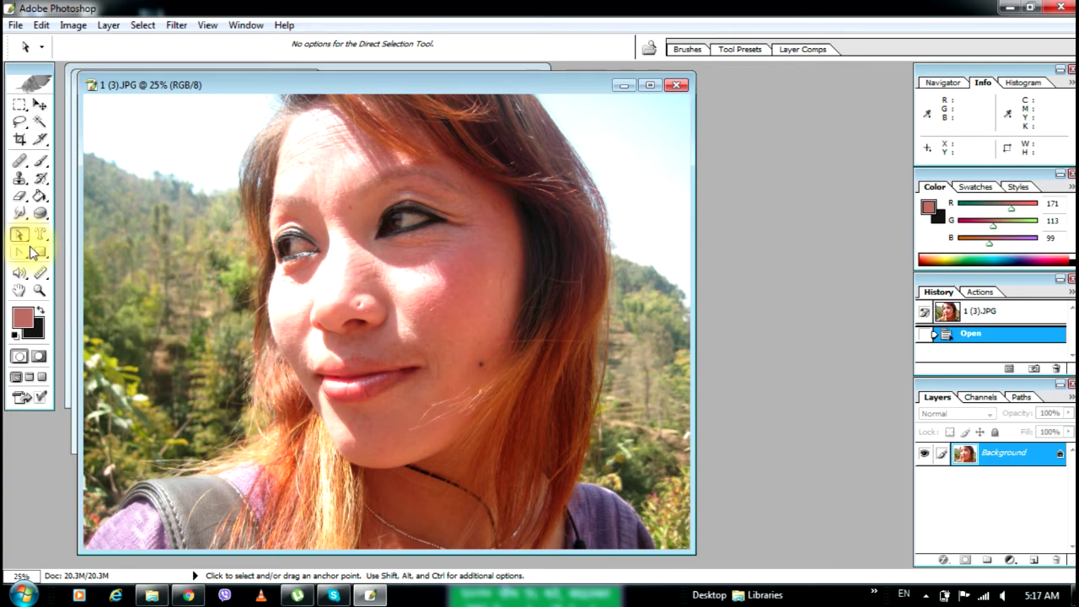
Create a new white document with the 6 in X 4 in preset.
{"action": "left_click", "coordinate": [16, 27]}
{"action": "left_click", "coordinate": [34, 49]}
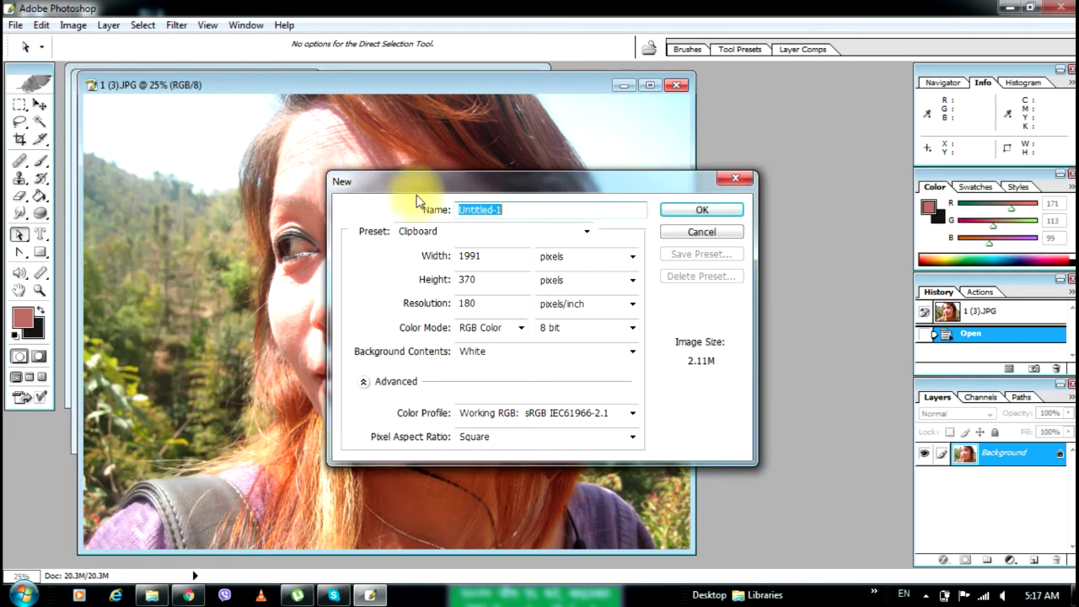
{"action": "left_click", "coordinate": [549, 211]}
{"action": "left_click", "coordinate": [587, 231]}
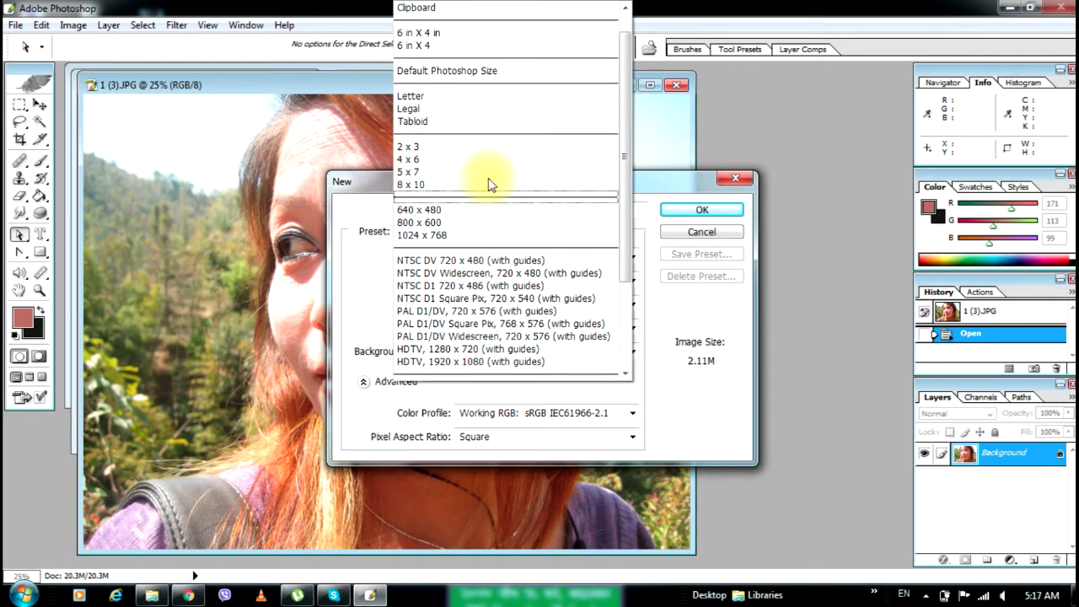
{"action": "left_click", "coordinate": [494, 34]}
{"action": "left_click", "coordinate": [729, 209]}
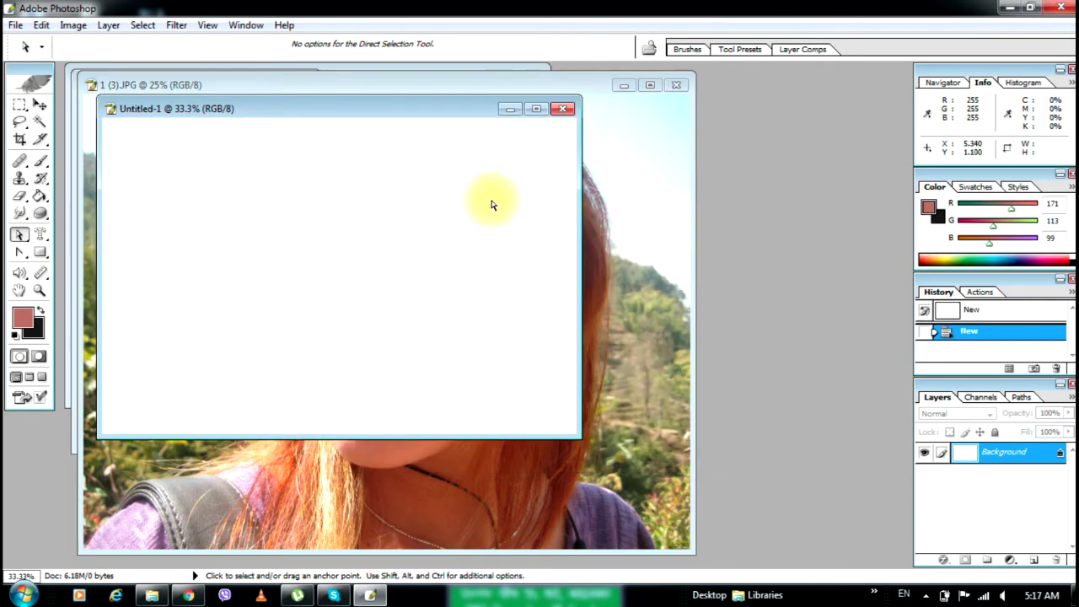
Draw a large rectangular path across the middle of the blank canvas and shift the document window off the portrait's face.
{"action": "left_click", "coordinate": [39, 252]}
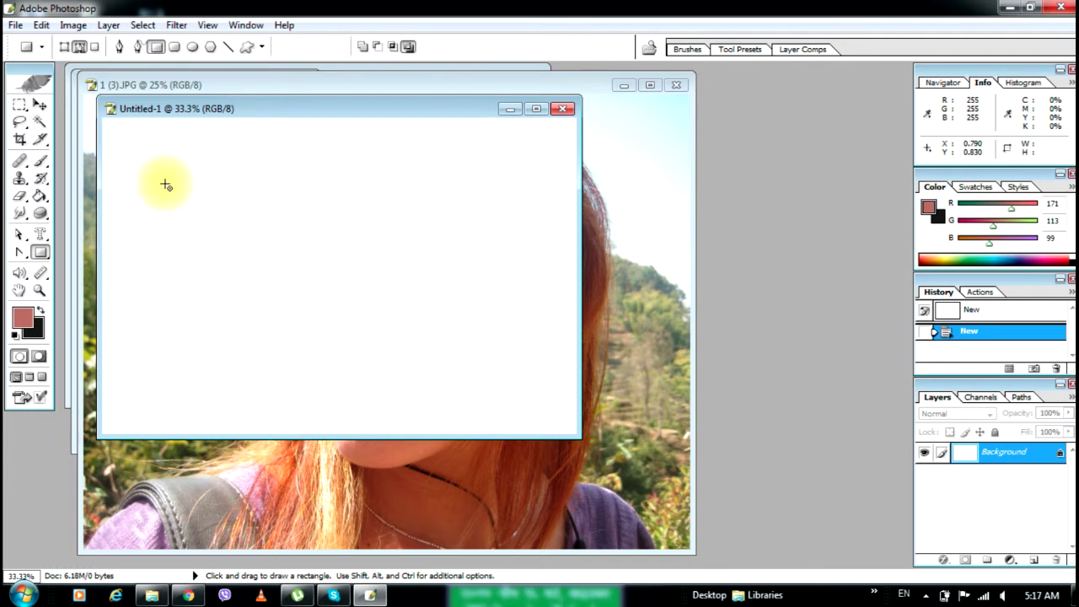
{"action": "left_click_drag", "start_coordinate": [164, 183], "coordinate": [432, 347]}
{"action": "mouse_move", "coordinate": [424, 108]}
{"action": "left_mouse_down"}
{"action": "mouse_move", "coordinate": [590, 144]}
{"action": "mouse_move", "coordinate": [635, 141]}
{"action": "left_mouse_up"}
{"action": "left_click", "coordinate": [46, 257]}
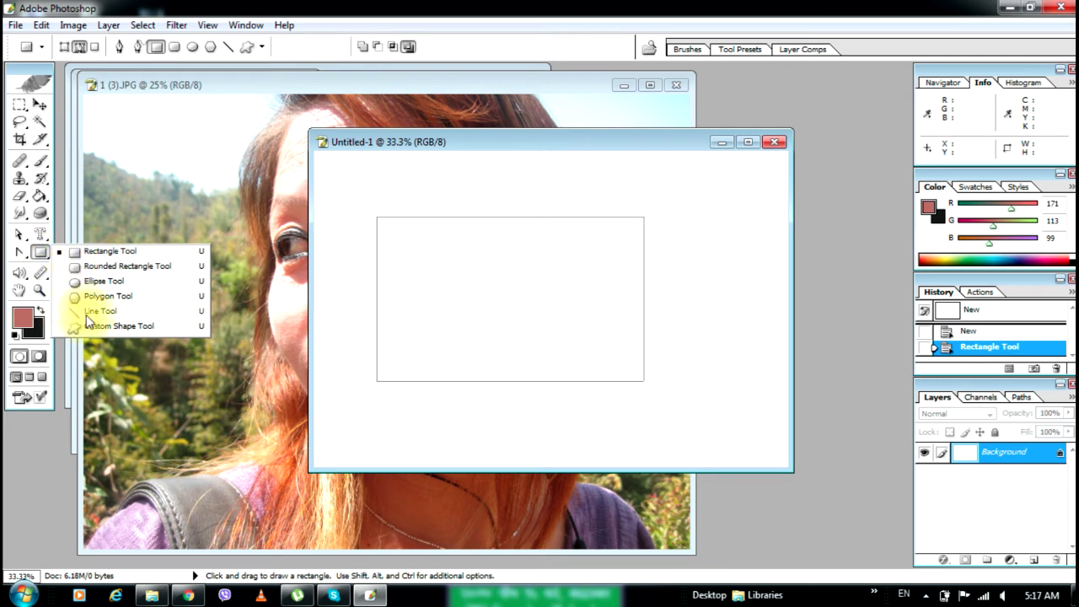
{"action": "left_click", "coordinate": [511, 230]}
Move the whole rectangle path up and to the right on the canvas with the Path Selection tool.
{"action": "left_click_drag", "start_coordinate": [18, 236], "coordinate": [66, 247]}
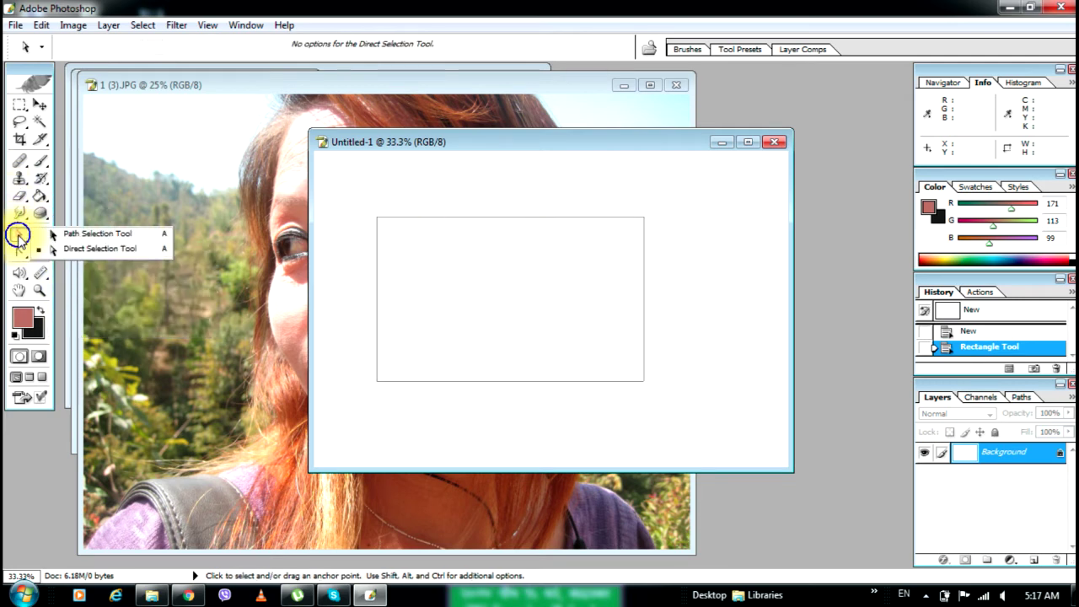
{"action": "left_click", "coordinate": [83, 236]}
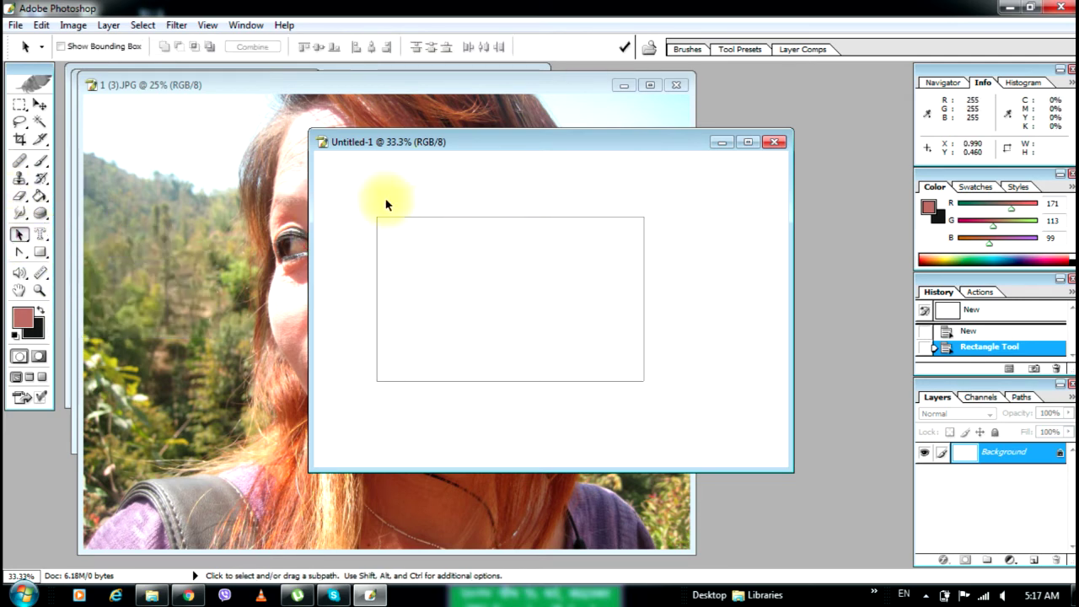
{"action": "left_click_drag", "start_coordinate": [491, 241], "coordinate": [529, 207]}
{"action": "left_click_drag", "start_coordinate": [676, 184], "coordinate": [667, 192]}
{"action": "left_click", "coordinate": [18, 234]}
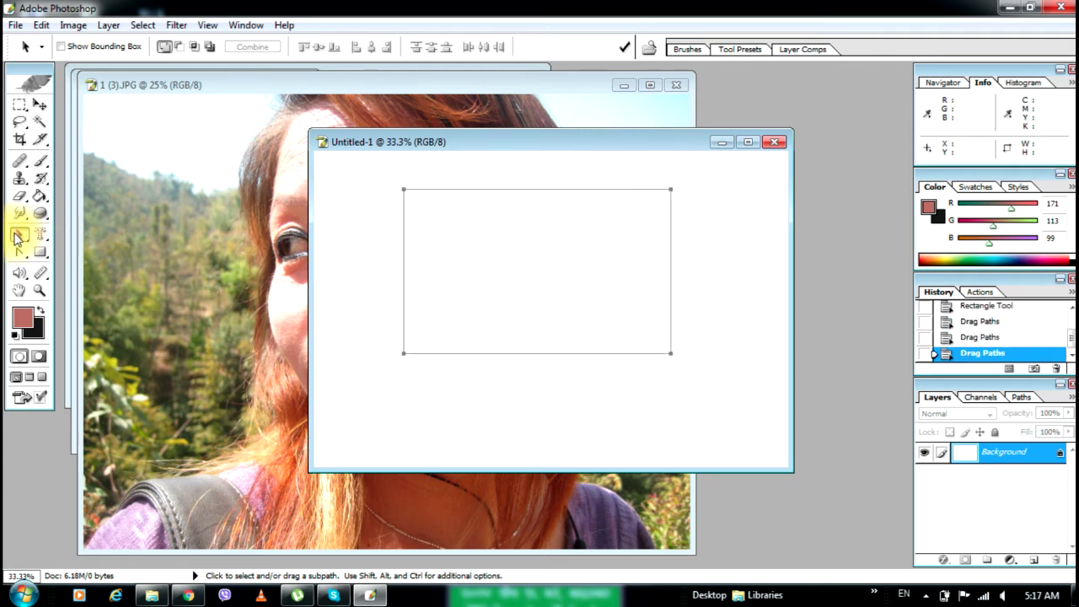
{"action": "left_click", "coordinate": [536, 271]}
Reshape the rectangle into an irregular four-sided path by moving its corner points and segments with the Direct Selection tool.
{"action": "left_click", "coordinate": [31, 241]}
{"action": "left_click", "coordinate": [84, 245]}
{"action": "left_click_drag", "start_coordinate": [471, 268], "coordinate": [454, 234]}
{"action": "left_click_drag", "start_coordinate": [405, 196], "coordinate": [413, 223]}
{"action": "left_click_drag", "start_coordinate": [553, 236], "coordinate": [566, 144]}
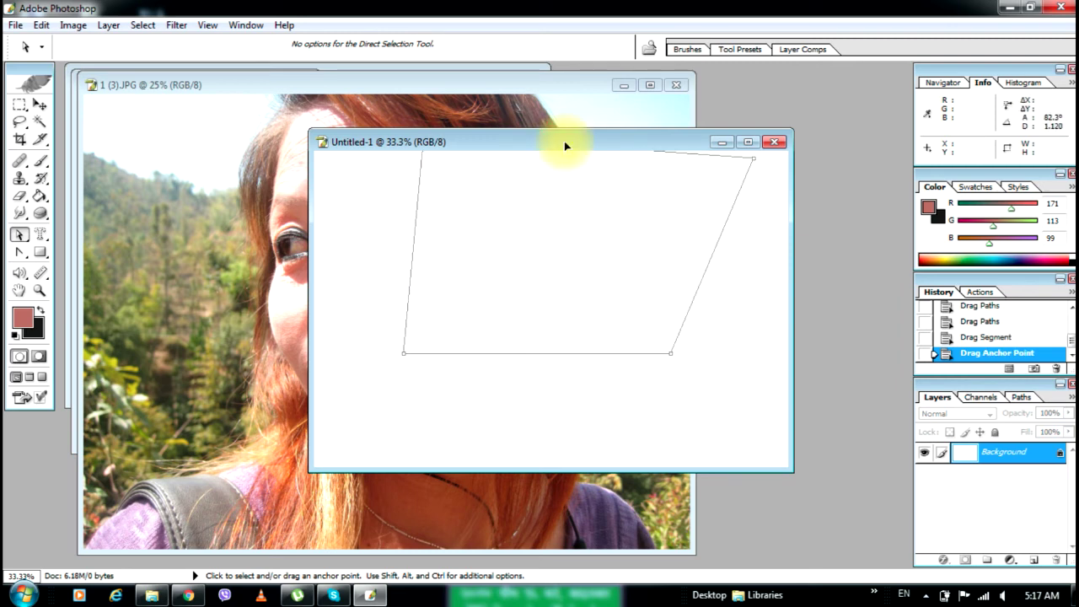
{"action": "left_click_drag", "start_coordinate": [675, 360], "coordinate": [644, 264]}
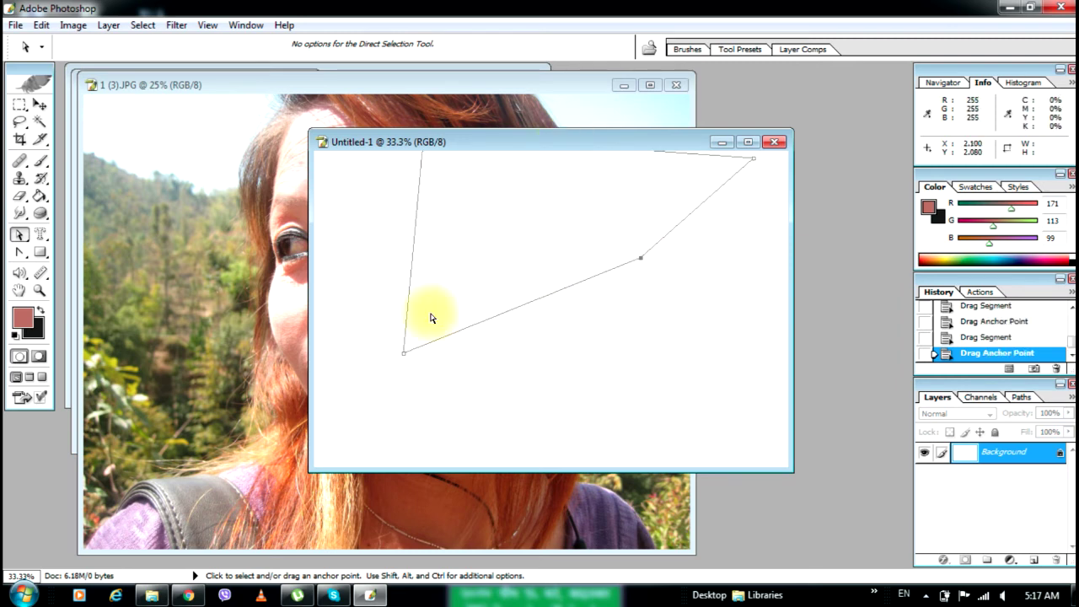
{"action": "left_click_drag", "start_coordinate": [406, 354], "coordinate": [521, 390]}
{"action": "left_click_drag", "start_coordinate": [751, 168], "coordinate": [618, 247]}
{"action": "left_click_drag", "start_coordinate": [451, 213], "coordinate": [511, 303]}
{"action": "left_click_drag", "start_coordinate": [578, 297], "coordinate": [554, 210]}
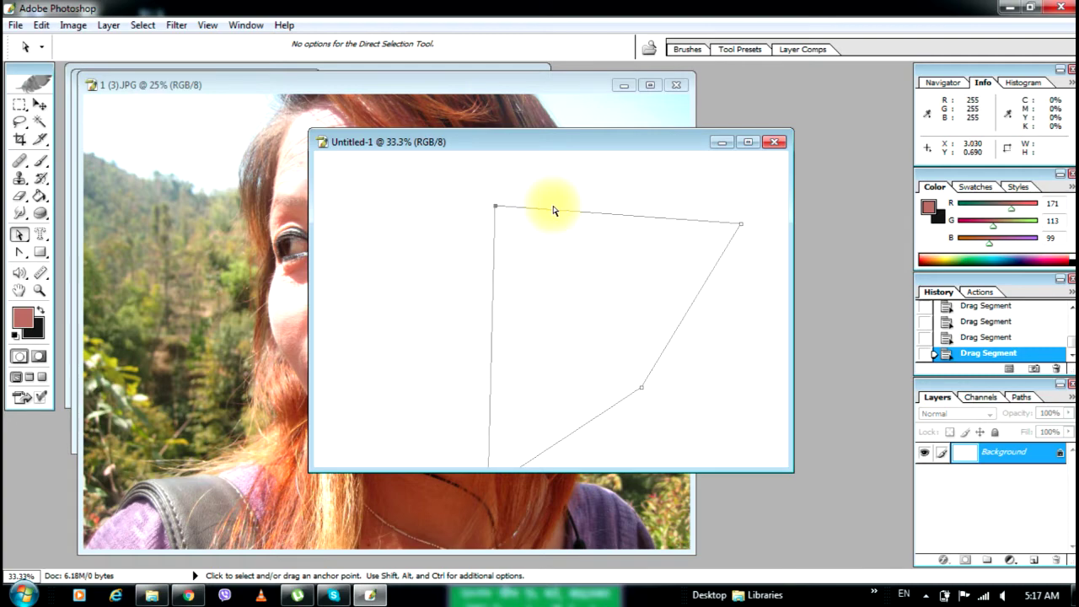
Close the path document without saving and create a new white 6 in X 4 in document at 300 pixels/inch.
{"action": "left_click", "coordinate": [756, 160]}
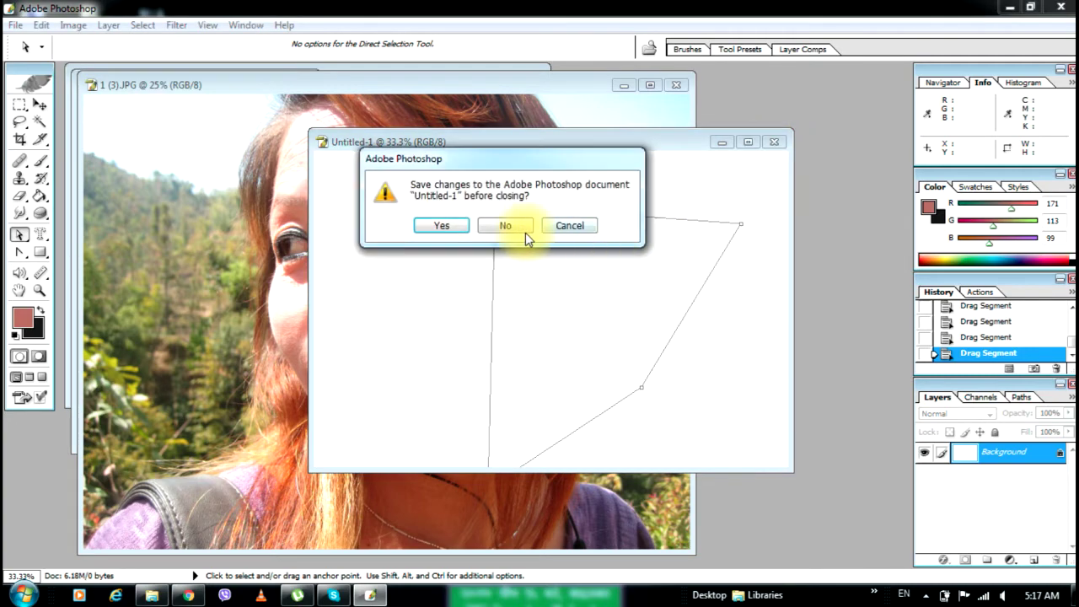
{"action": "left_click", "coordinate": [506, 224]}
{"action": "left_click", "coordinate": [15, 26]}
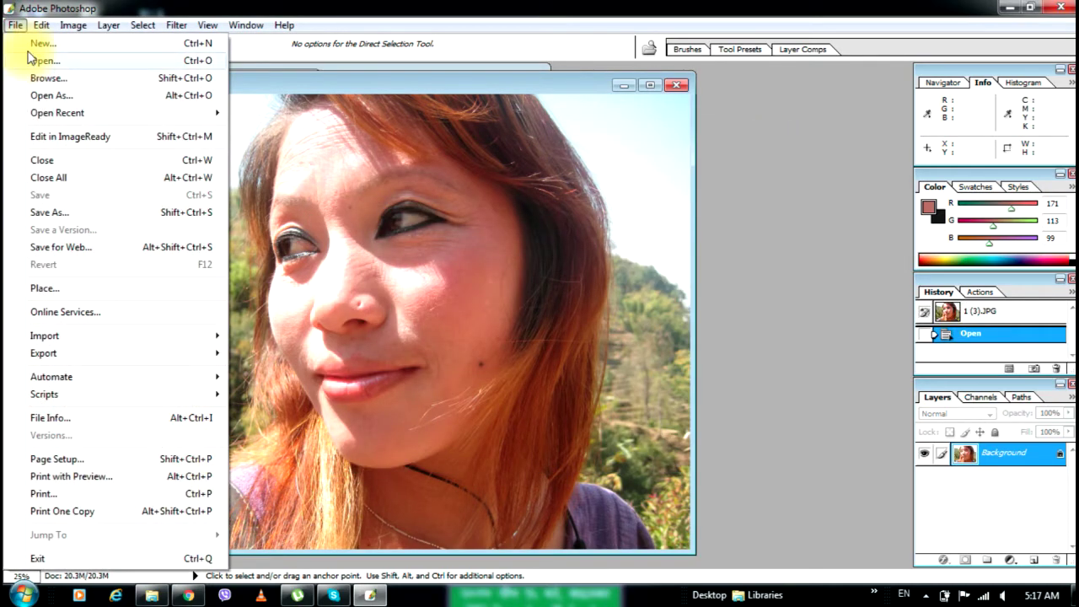
{"action": "left_click", "coordinate": [37, 45]}
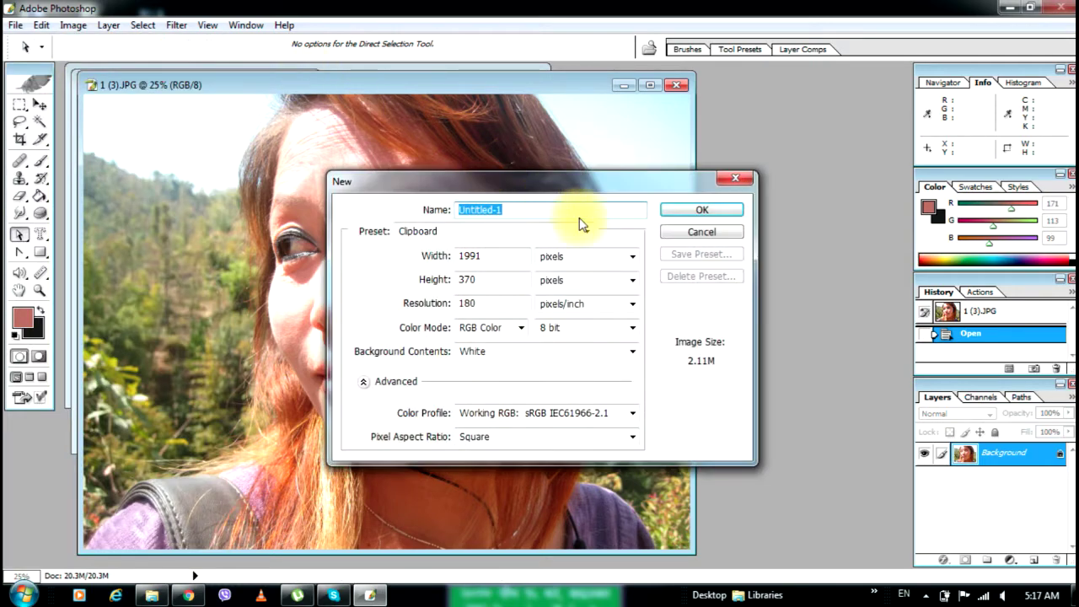
{"action": "left_click", "coordinate": [588, 236]}
{"action": "left_click", "coordinate": [416, 38]}
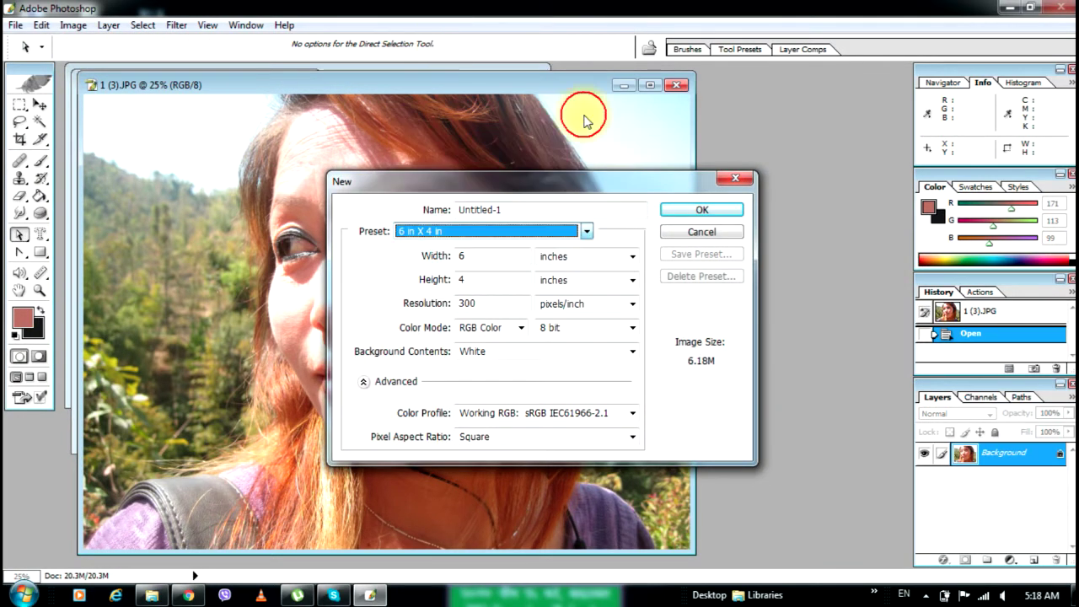
{"action": "left_click", "coordinate": [699, 210]}
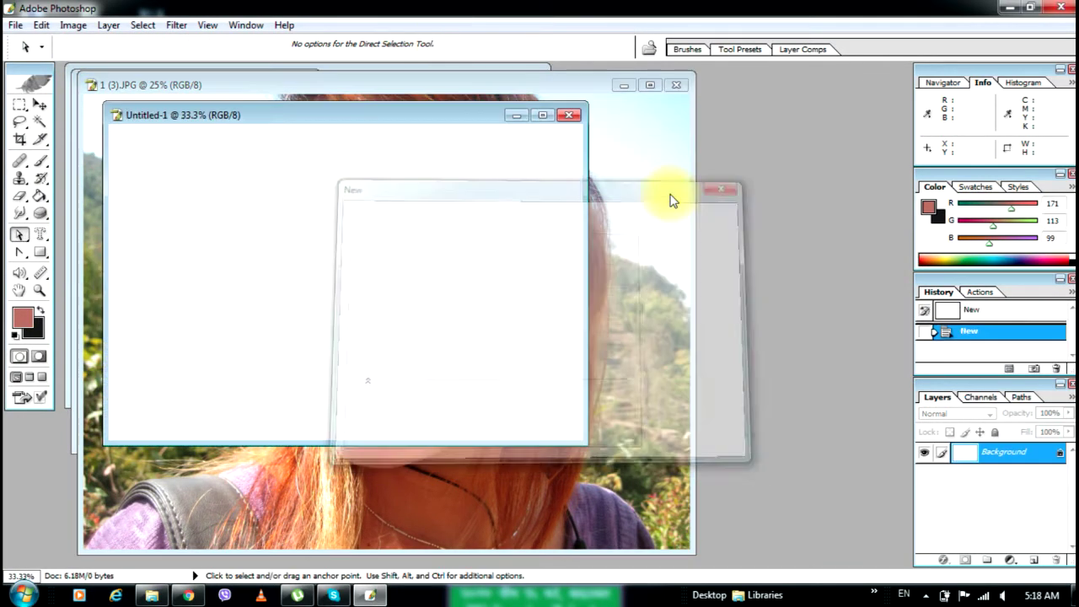
Draw a slightly sloping line and a horizontal line below it in the canvas's upper half with the 1 px Line tool.
{"action": "left_click", "coordinate": [40, 253]}
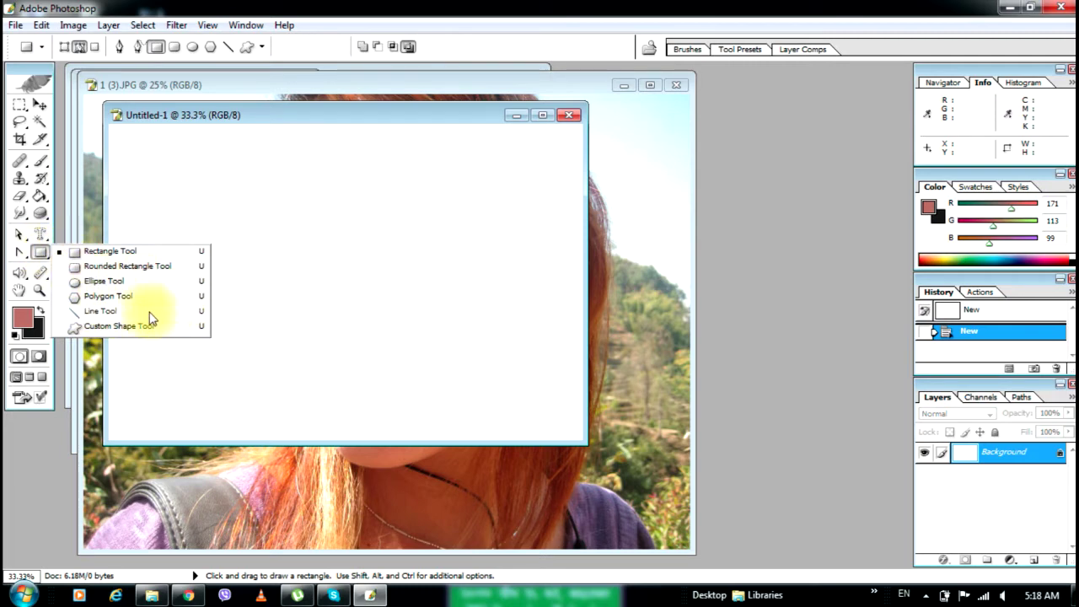
{"action": "left_click", "coordinate": [101, 311]}
{"action": "left_click_drag", "start_coordinate": [253, 173], "coordinate": [466, 191]}
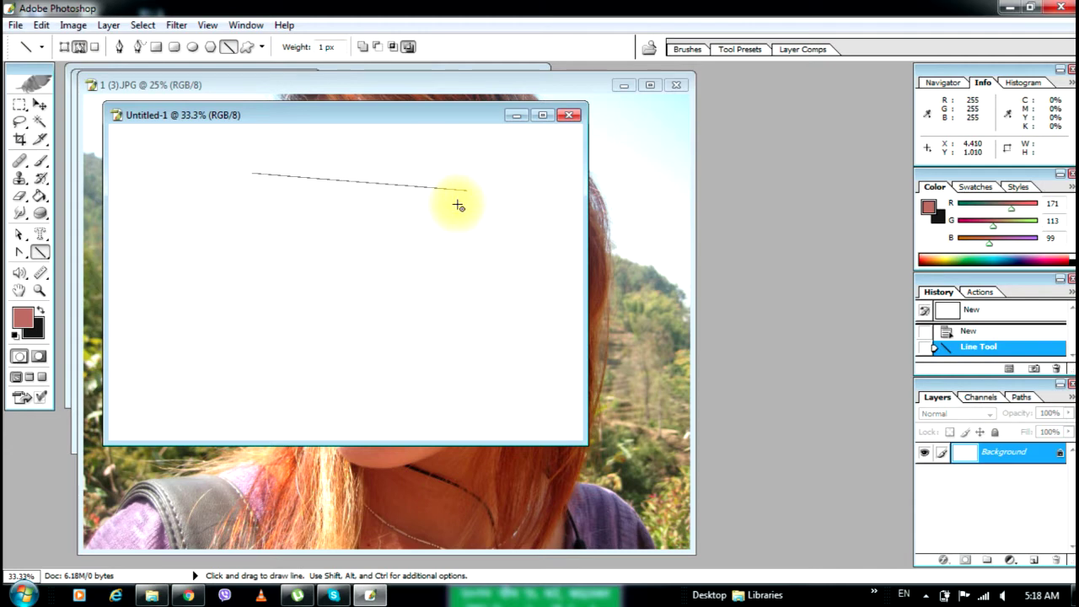
{"action": "left_click_drag", "start_coordinate": [276, 247], "coordinate": [525, 247]}
Draw a block arrow at the canvas's lower left and a concave-sided frame at its lower right with the Custom Shape tool.
{"action": "left_click_drag", "start_coordinate": [40, 253], "coordinate": [84, 322]}
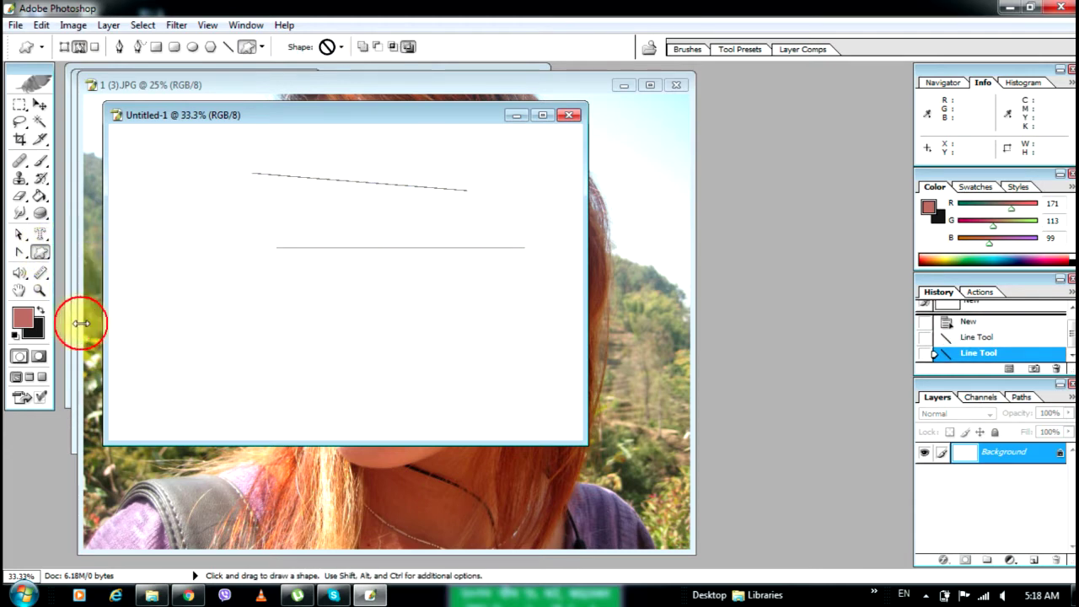
{"action": "left_click", "coordinate": [342, 47]}
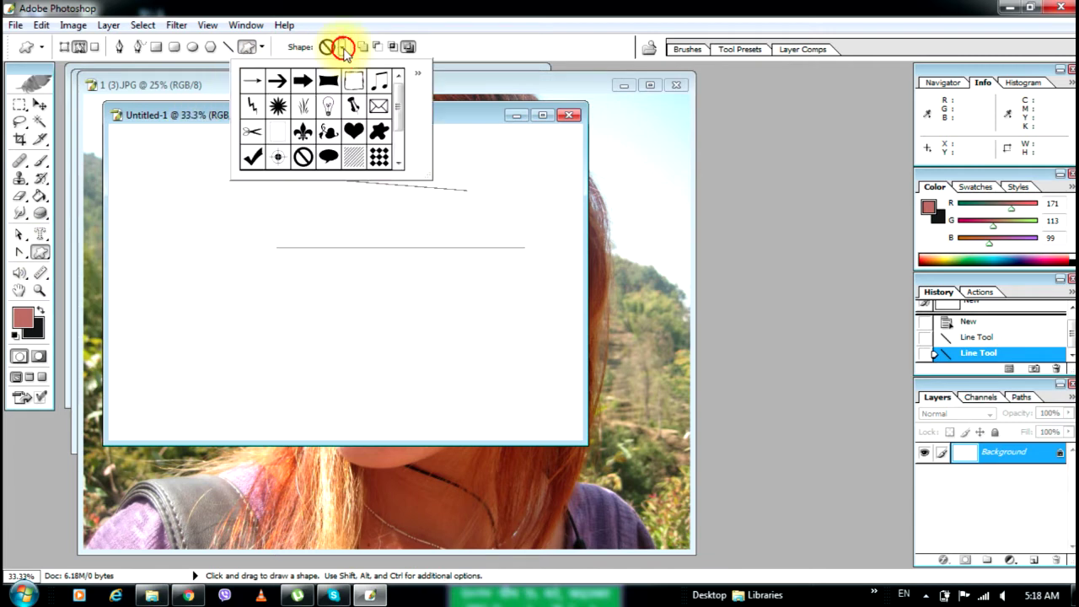
{"action": "left_click", "coordinate": [306, 81]}
{"action": "left_click_drag", "start_coordinate": [111, 262], "coordinate": [318, 354]}
{"action": "left_click", "coordinate": [342, 47]}
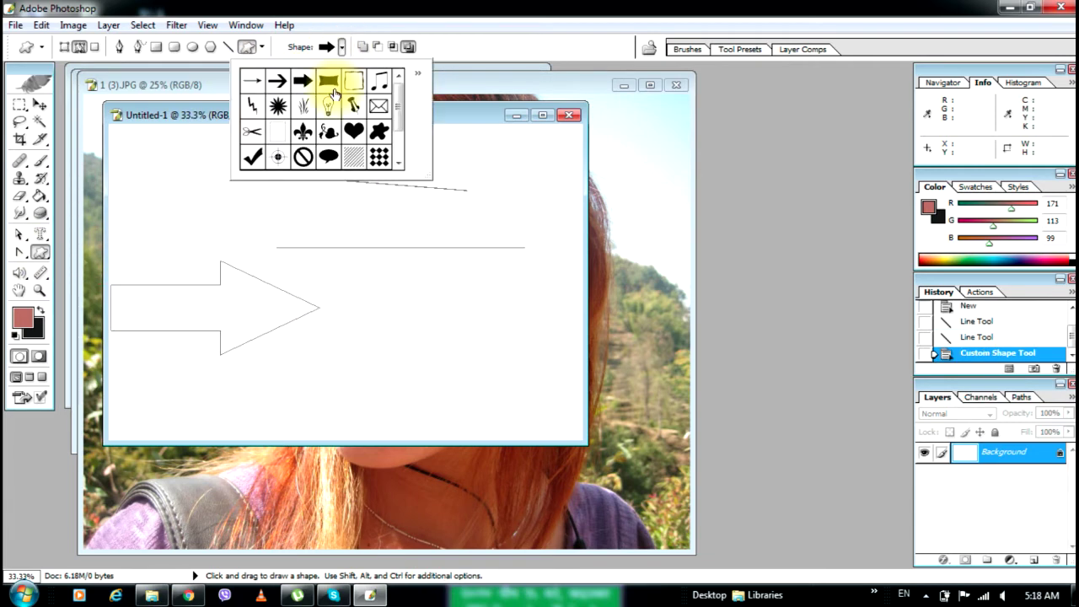
{"action": "left_click", "coordinate": [333, 82]}
{"action": "mouse_move", "coordinate": [393, 315]}
{"action": "left_mouse_down"}
{"action": "mouse_move", "coordinate": [547, 380]}
{"action": "mouse_move", "coordinate": [545, 398]}
{"action": "left_mouse_up"}
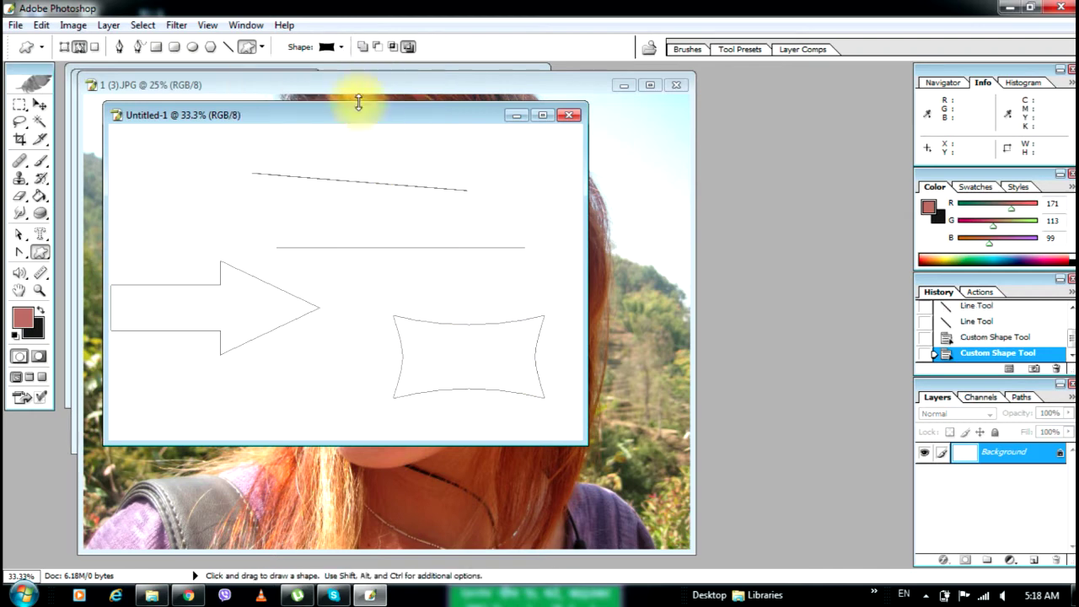
Add small custom shapes from the nine-dot grid preset in the canvas's upper left, above the arrow.
{"action": "left_click", "coordinate": [342, 48]}
{"action": "left_click", "coordinate": [377, 157]}
{"action": "mouse_move", "coordinate": [175, 186]}
{"action": "left_mouse_down"}
{"action": "mouse_move", "coordinate": [284, 228]}
{"action": "mouse_move", "coordinate": [290, 279]}
{"action": "left_mouse_up"}
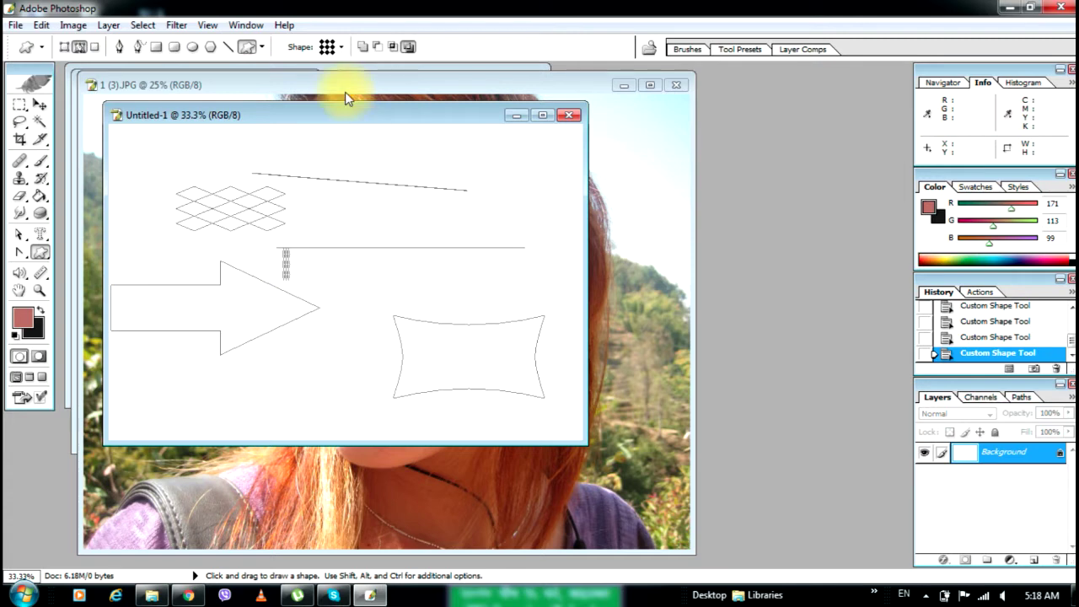
{"action": "left_click", "coordinate": [38, 254]}
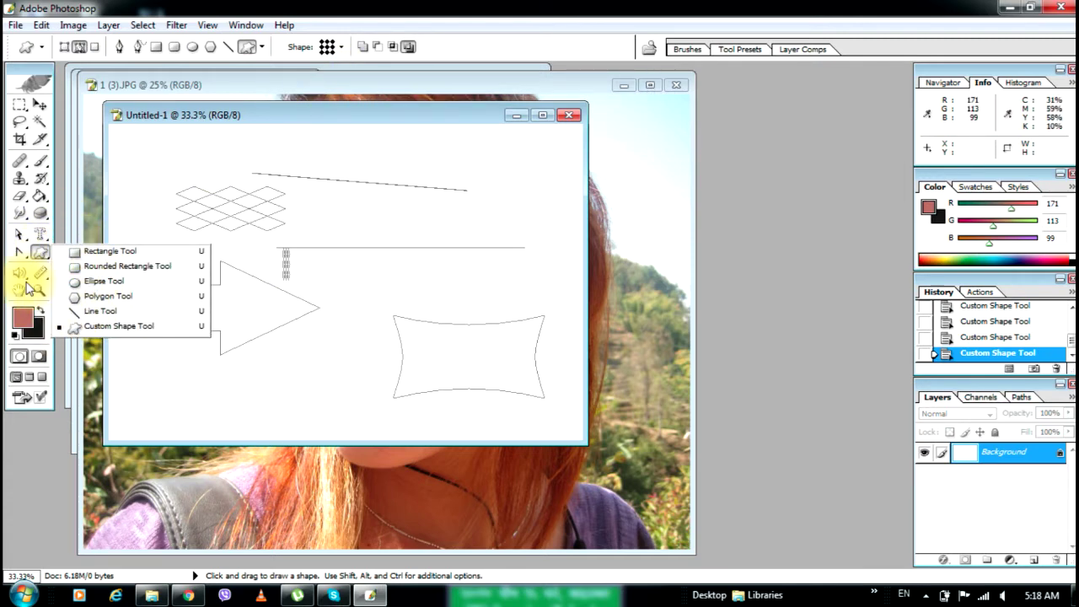
Close the shapes document without saving and create a new white document with the 6 in X 4 preset.
{"action": "left_click", "coordinate": [569, 115]}
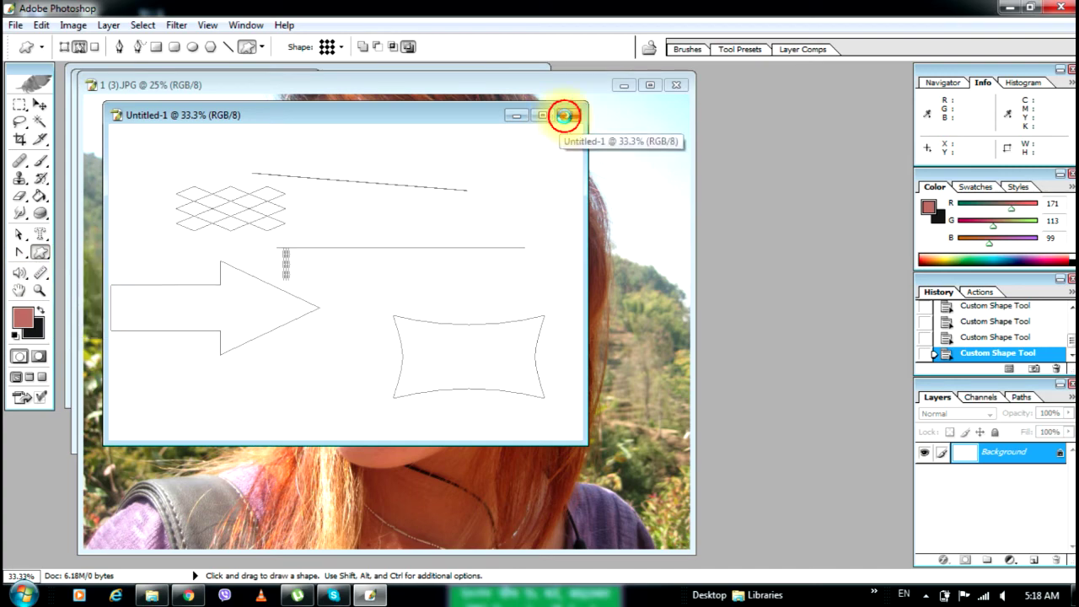
{"action": "left_click", "coordinate": [569, 115]}
{"action": "left_click", "coordinate": [492, 228]}
{"action": "left_click", "coordinate": [15, 24]}
{"action": "left_click", "coordinate": [30, 39]}
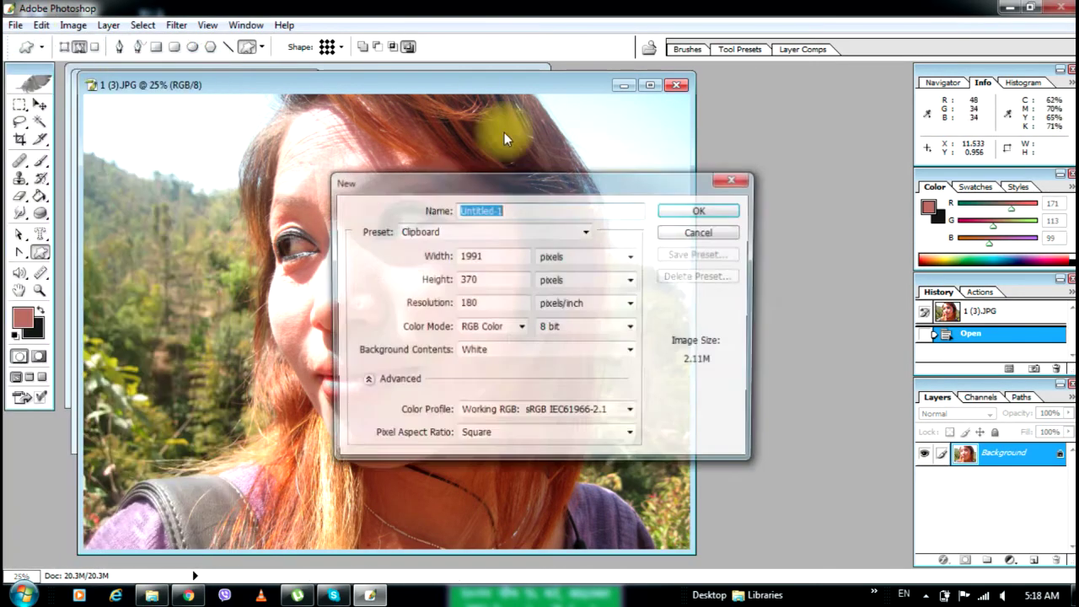
{"action": "left_click", "coordinate": [580, 232]}
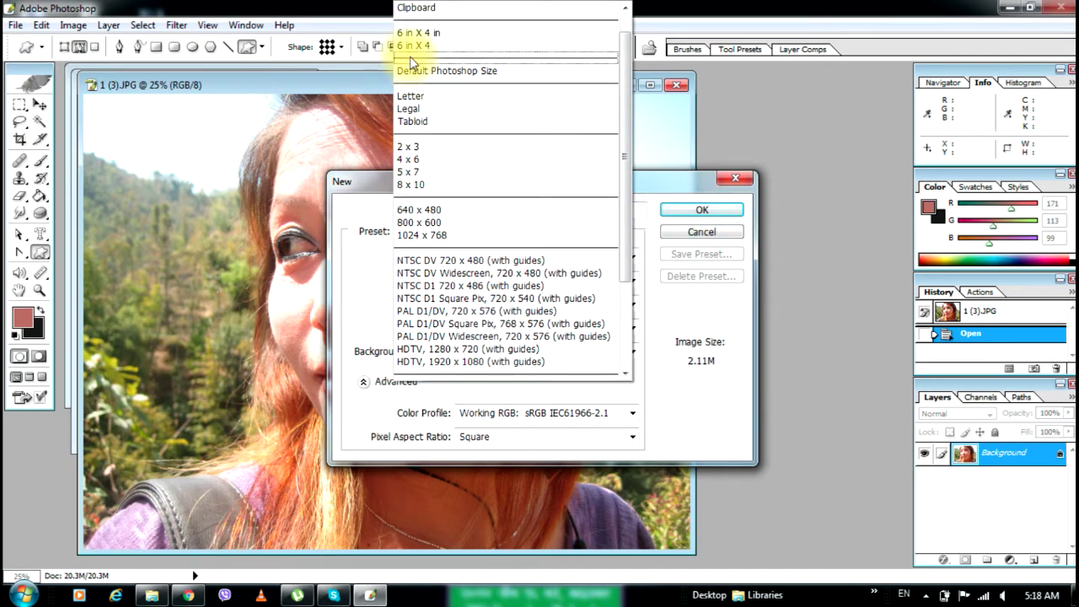
{"action": "left_click", "coordinate": [413, 47]}
{"action": "left_click", "coordinate": [712, 209]}
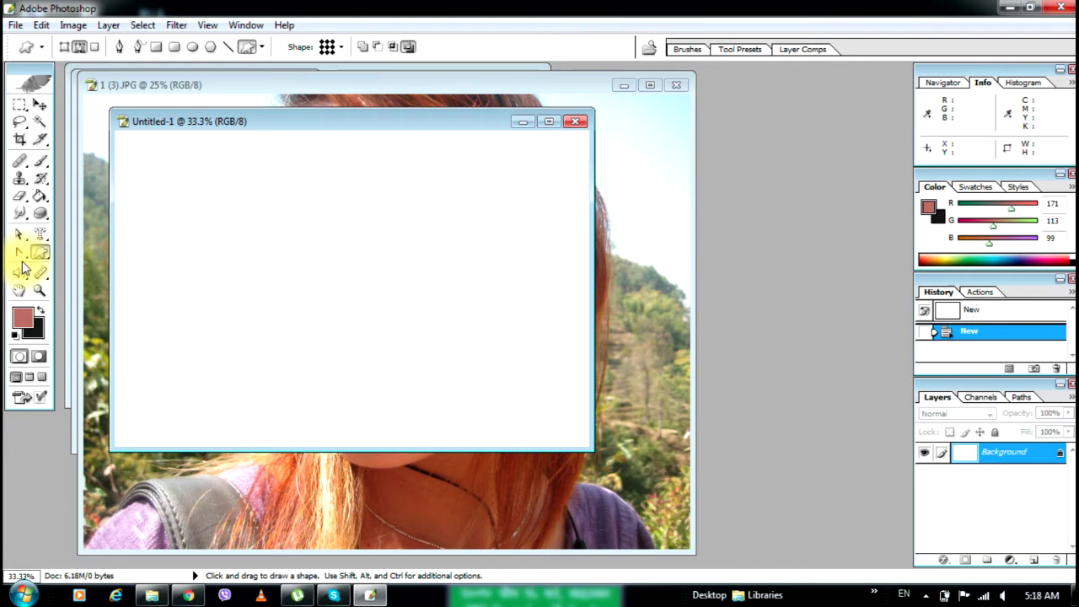
Draw a closed four-sided path across the middle of the blank canvas with the Pen tool.
{"action": "left_click_drag", "start_coordinate": [21, 261], "coordinate": [51, 248]}
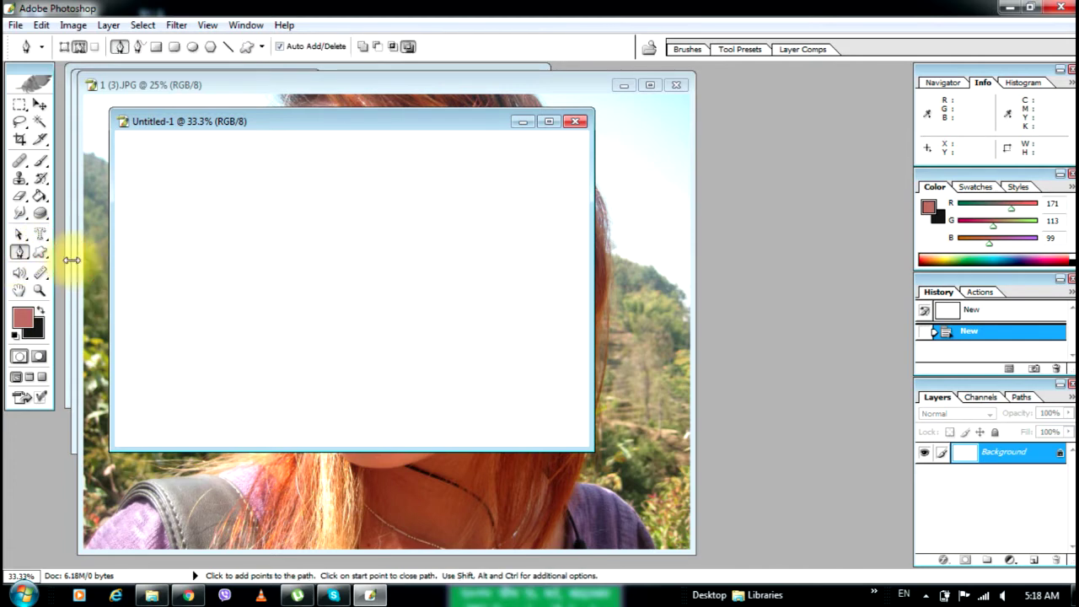
{"action": "left_click_drag", "start_coordinate": [295, 126], "coordinate": [393, 126]}
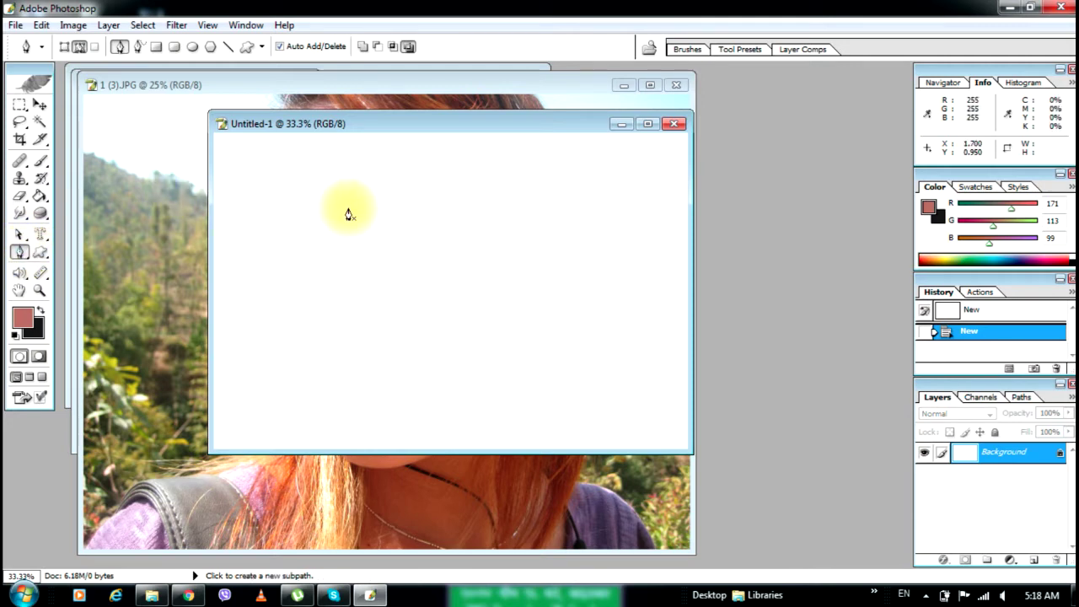
{"action": "left_click", "coordinate": [286, 187]}
{"action": "left_click", "coordinate": [294, 343]}
{"action": "left_click", "coordinate": [522, 369]}
{"action": "left_click", "coordinate": [567, 223]}
{"action": "left_click", "coordinate": [286, 189]}
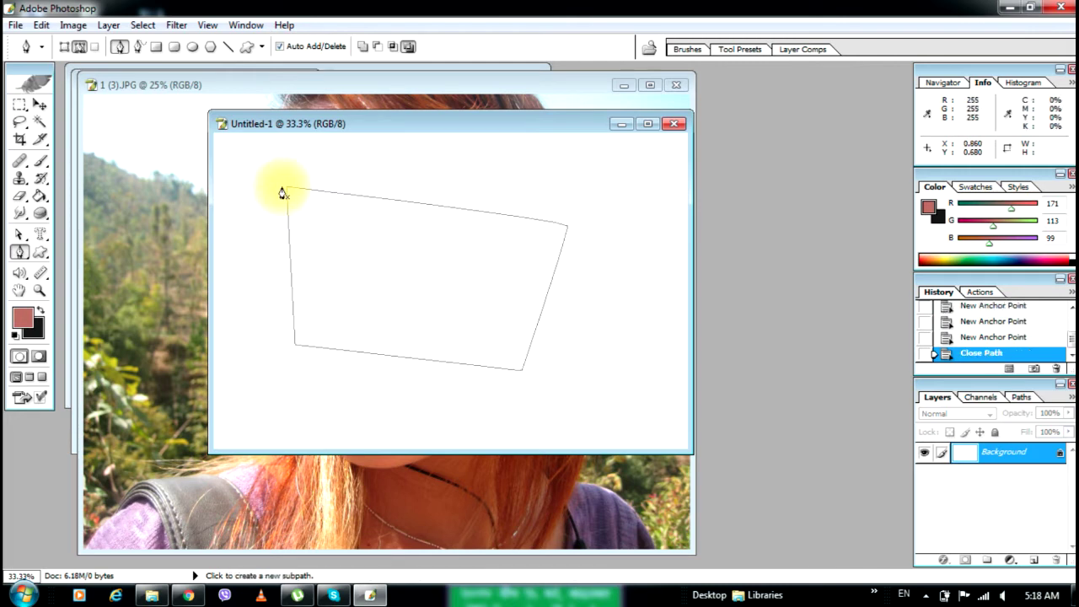
Try a short freeform stroke beside the four-sided path with the Freeform Pen tool and undo it.
{"action": "left_click_drag", "start_coordinate": [19, 251], "coordinate": [94, 270]}
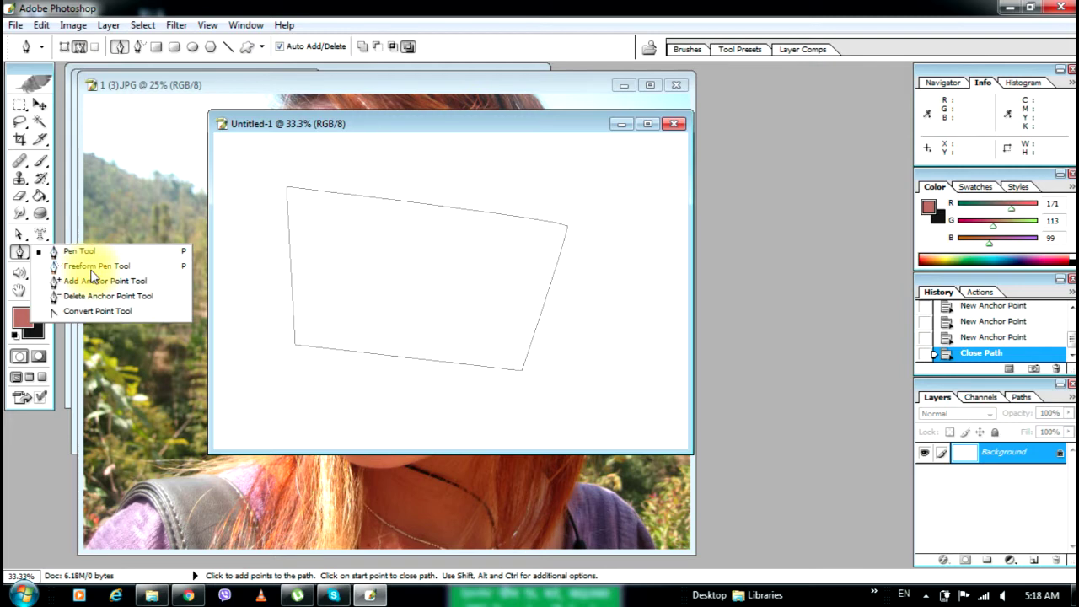
{"action": "left_click_drag", "start_coordinate": [91, 271], "coordinate": [93, 268]}
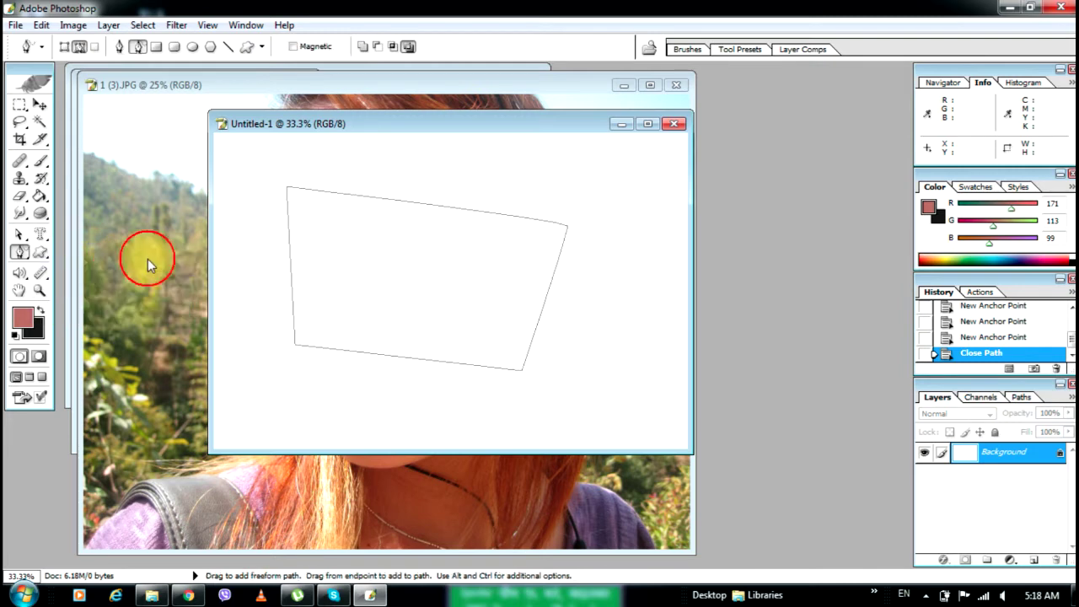
{"action": "mouse_move", "coordinate": [253, 281]}
{"action": "left_mouse_down"}
{"action": "mouse_move", "coordinate": [265, 362]}
{"action": "mouse_move", "coordinate": [311, 299]}
{"action": "mouse_move", "coordinate": [248, 302]}
{"action": "left_mouse_up"}
{"action": "key", "text": "ctrl"}
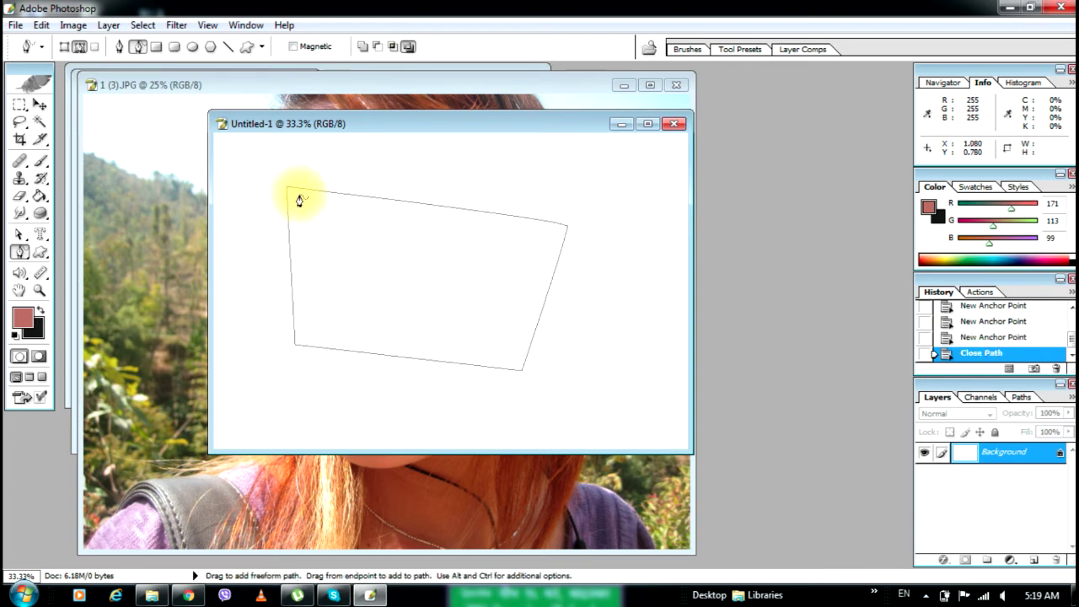
Add an anchor point midway along each side of the four-sided path, plus an extra one beside the upper side's midpoint.
{"action": "left_click", "coordinate": [21, 254]}
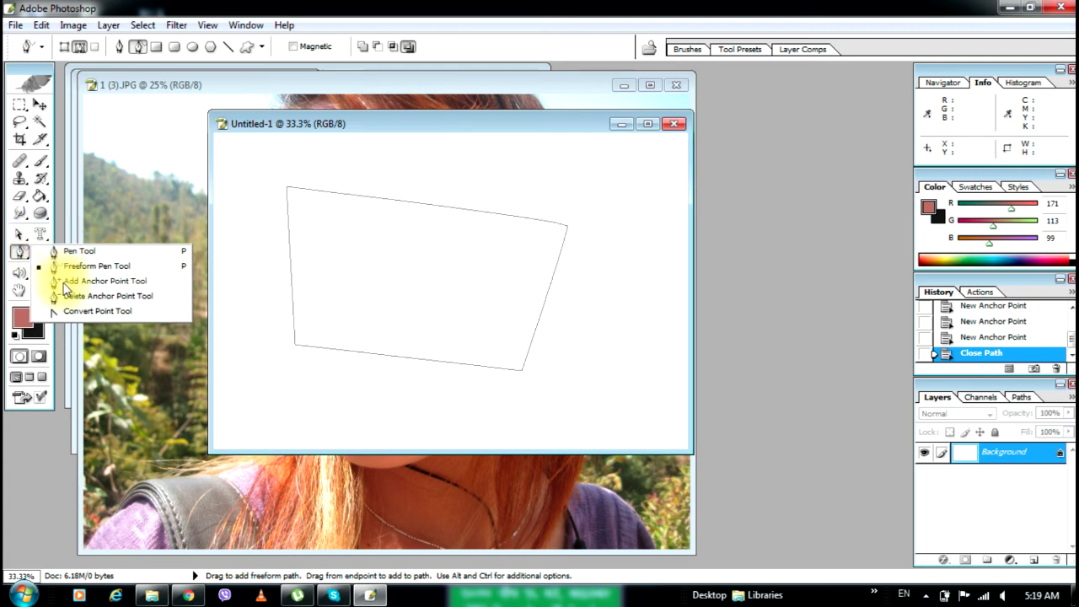
{"action": "left_click", "coordinate": [66, 283]}
{"action": "left_click", "coordinate": [420, 203]}
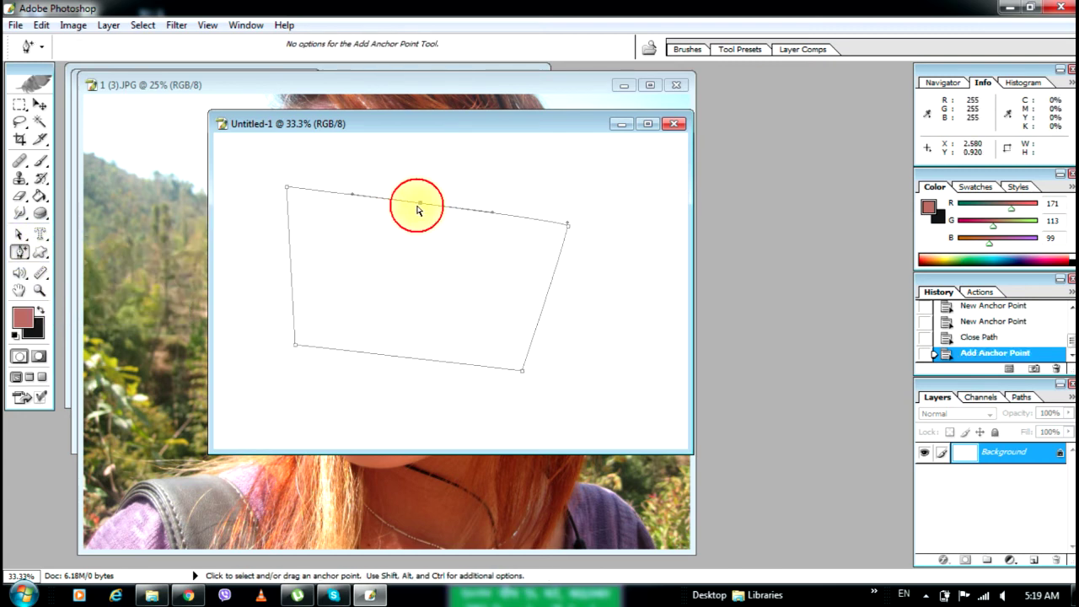
{"action": "left_click", "coordinate": [291, 266]}
{"action": "left_click", "coordinate": [393, 356]}
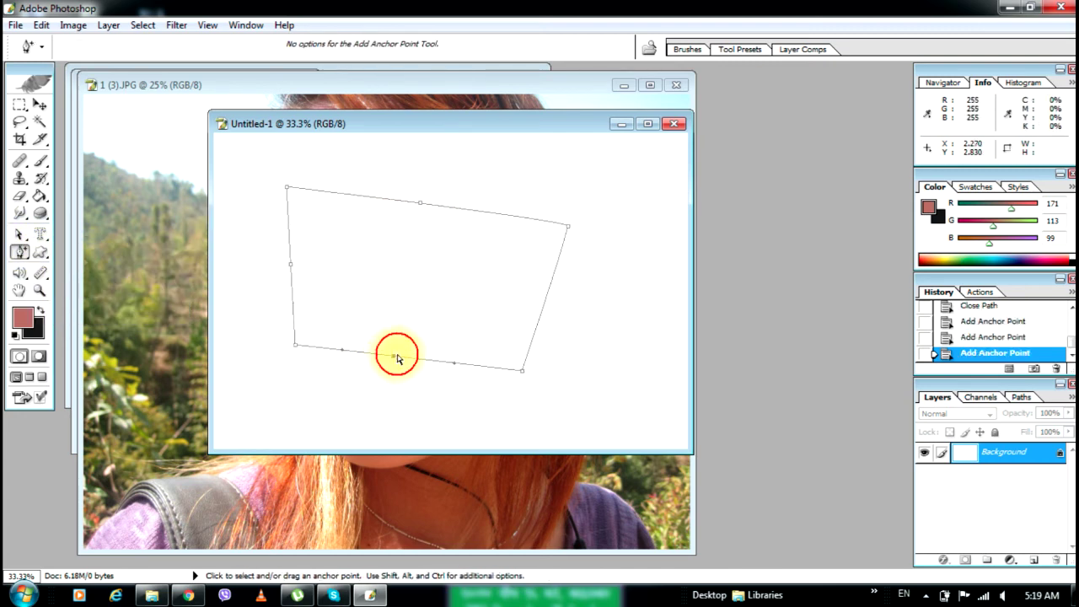
{"action": "left_click", "coordinate": [545, 297]}
{"action": "left_click", "coordinate": [427, 205]}
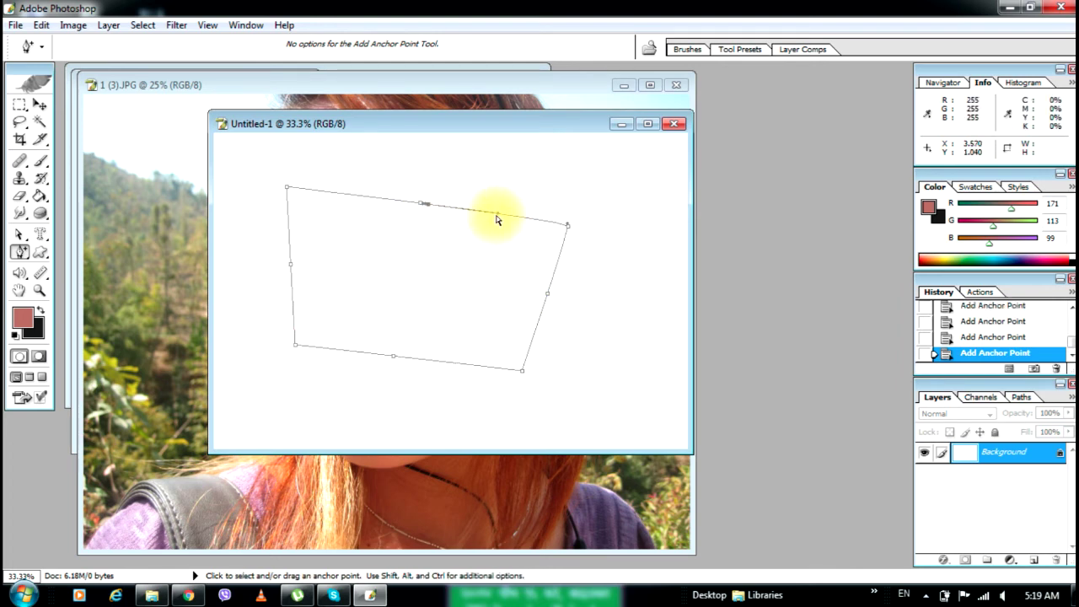
Bend all four sides of the path into curves by pulling the direction handles of the added anchor points.
{"action": "left_click_drag", "start_coordinate": [499, 258], "coordinate": [498, 255]}
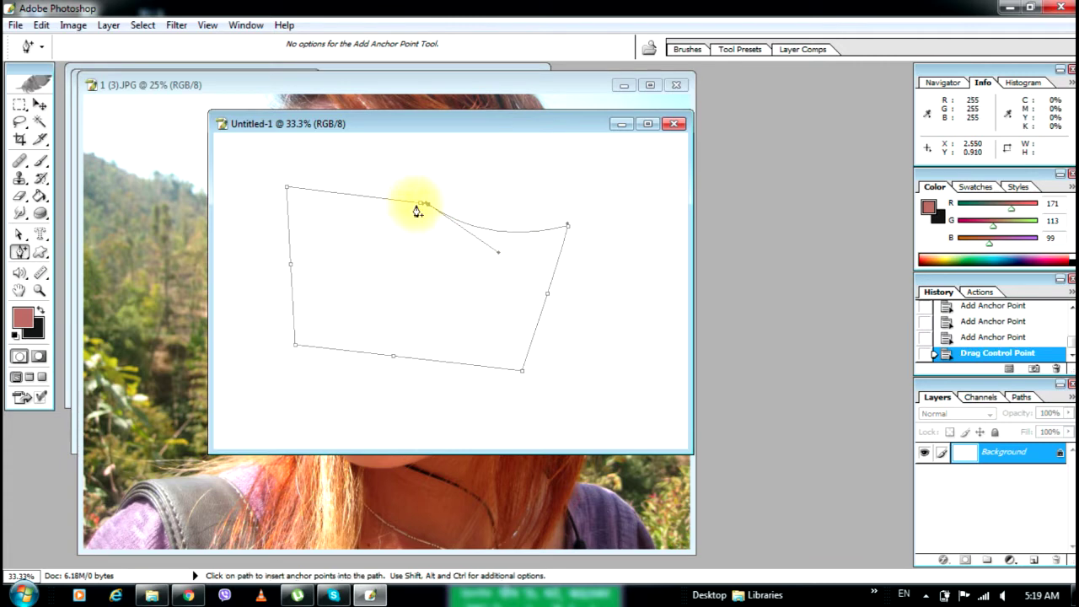
{"action": "left_click_drag", "start_coordinate": [361, 199], "coordinate": [376, 155]}
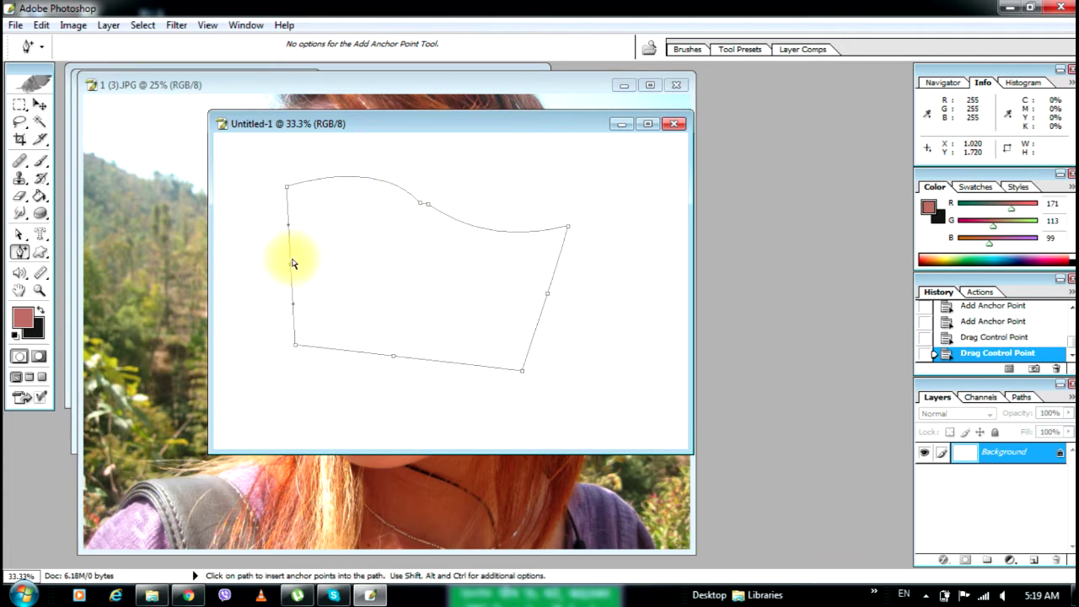
{"action": "left_click_drag", "start_coordinate": [290, 263], "coordinate": [349, 241]}
{"action": "left_click", "coordinate": [387, 354]}
{"action": "left_click_drag", "start_coordinate": [341, 358], "coordinate": [346, 386]}
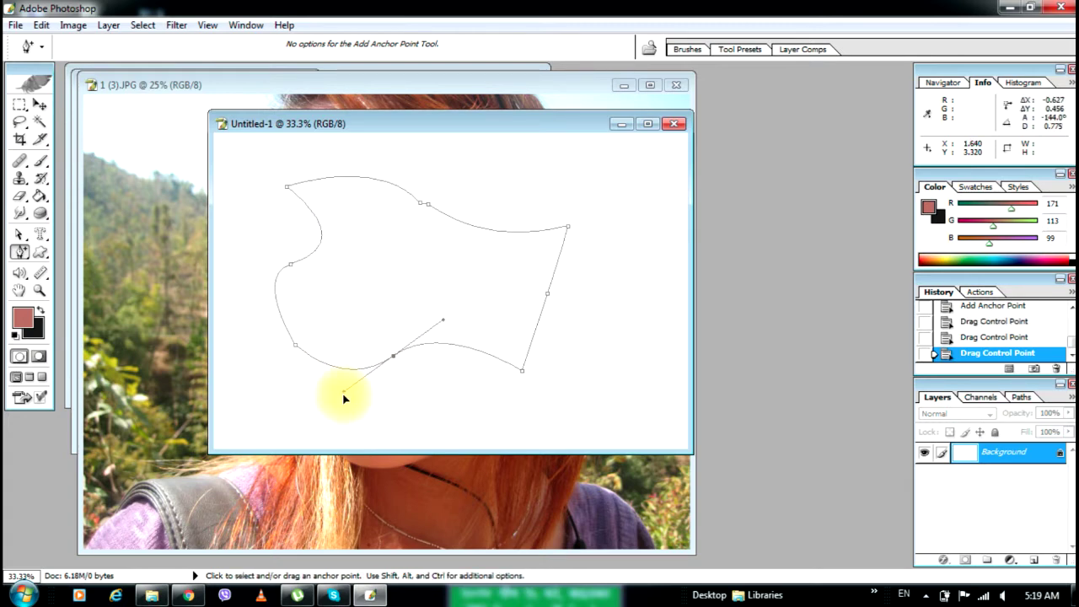
{"action": "left_click_drag", "start_coordinate": [548, 297], "coordinate": [569, 266]}
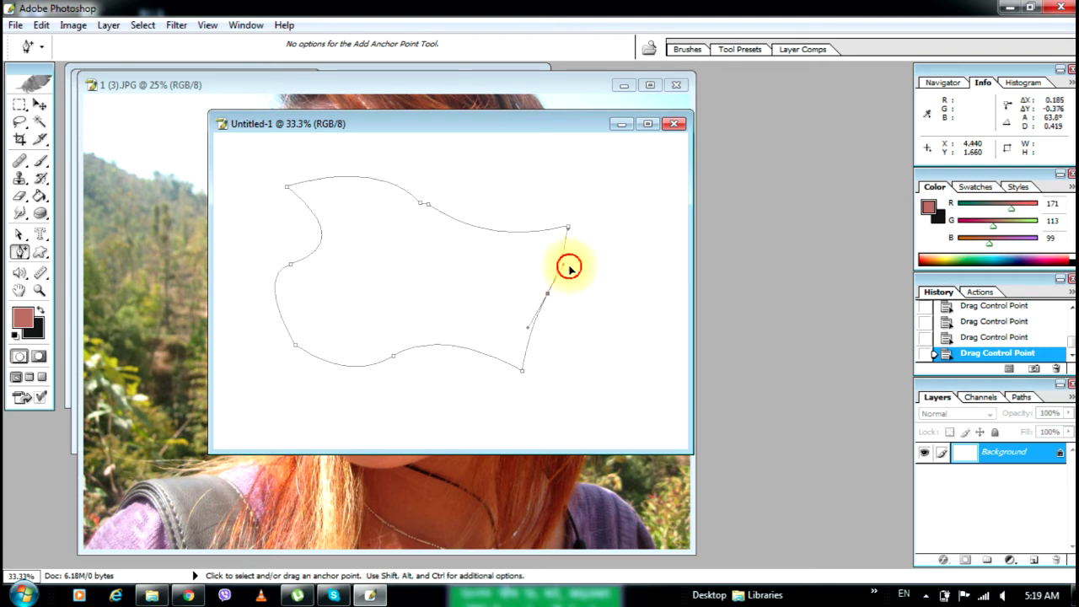
Delete the added anchor points and the path's upper-right corner point with the Delete Anchor Point tool, leaving a triangle.
{"action": "left_click", "coordinate": [20, 251]}
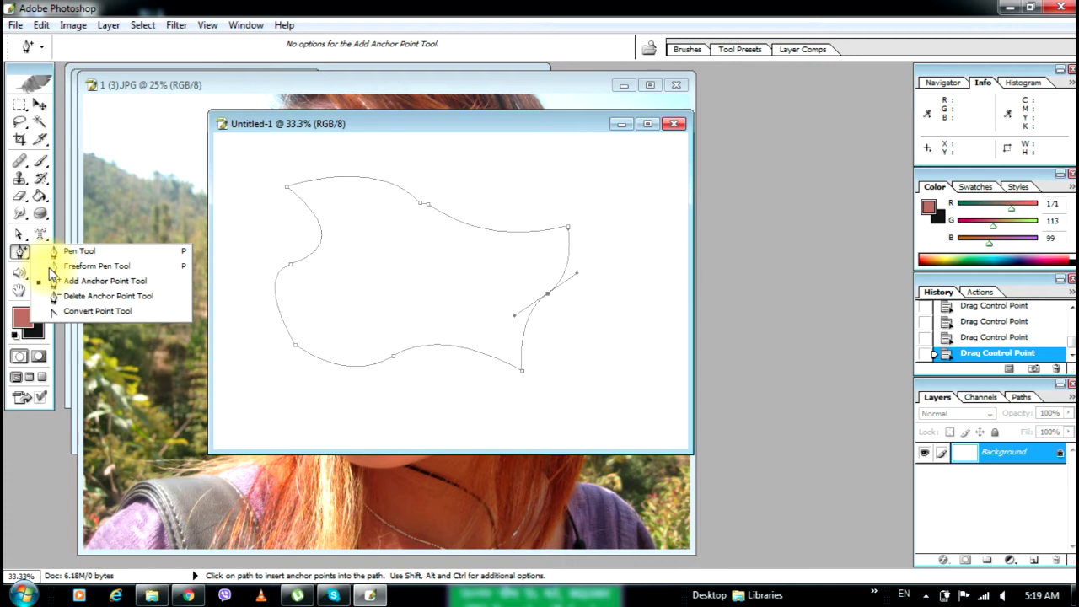
{"action": "left_click", "coordinate": [52, 296]}
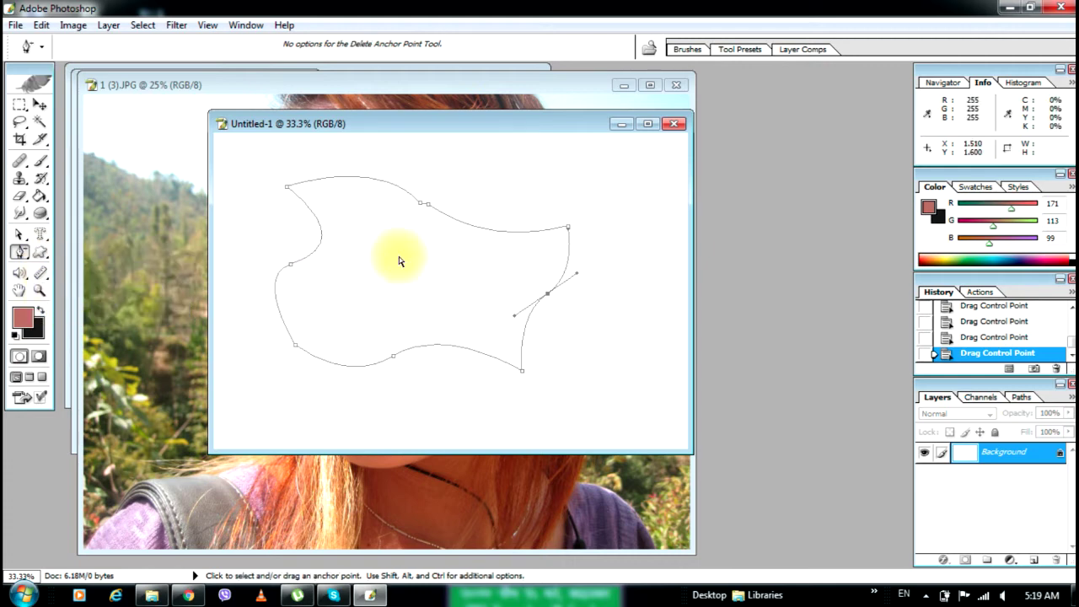
{"action": "left_click", "coordinate": [425, 207]}
{"action": "left_click", "coordinate": [420, 208]}
{"action": "left_click", "coordinate": [292, 264]}
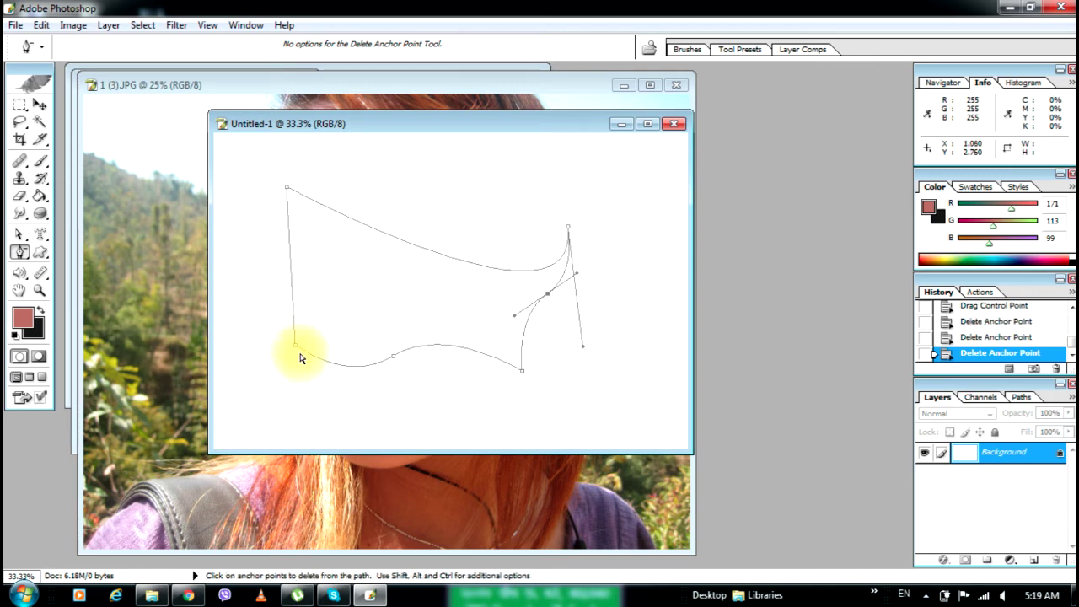
{"action": "left_click", "coordinate": [393, 357]}
{"action": "left_click", "coordinate": [546, 299]}
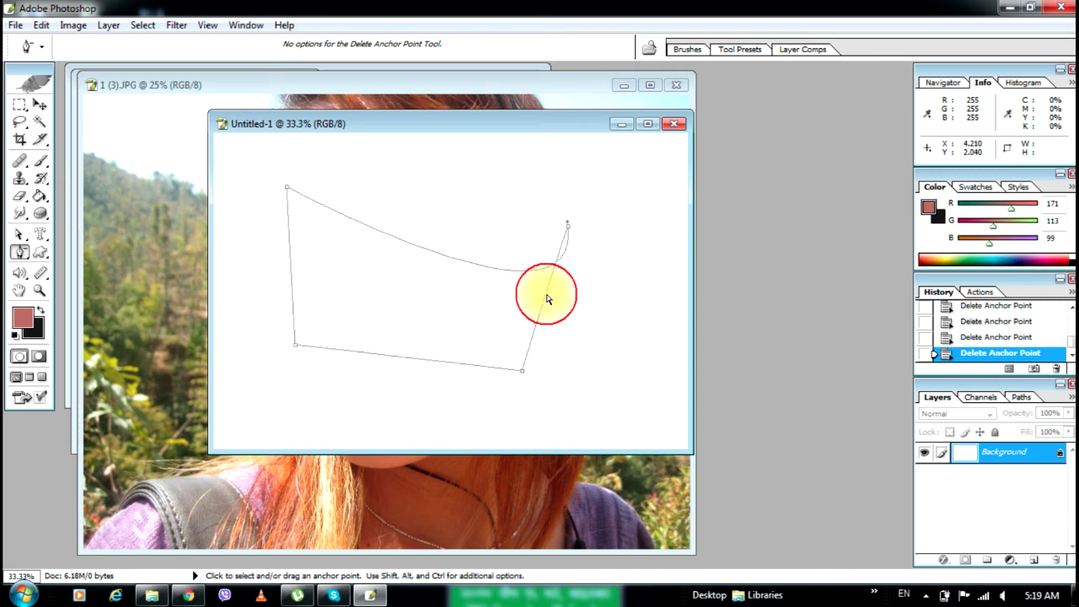
{"action": "left_click", "coordinate": [569, 224]}
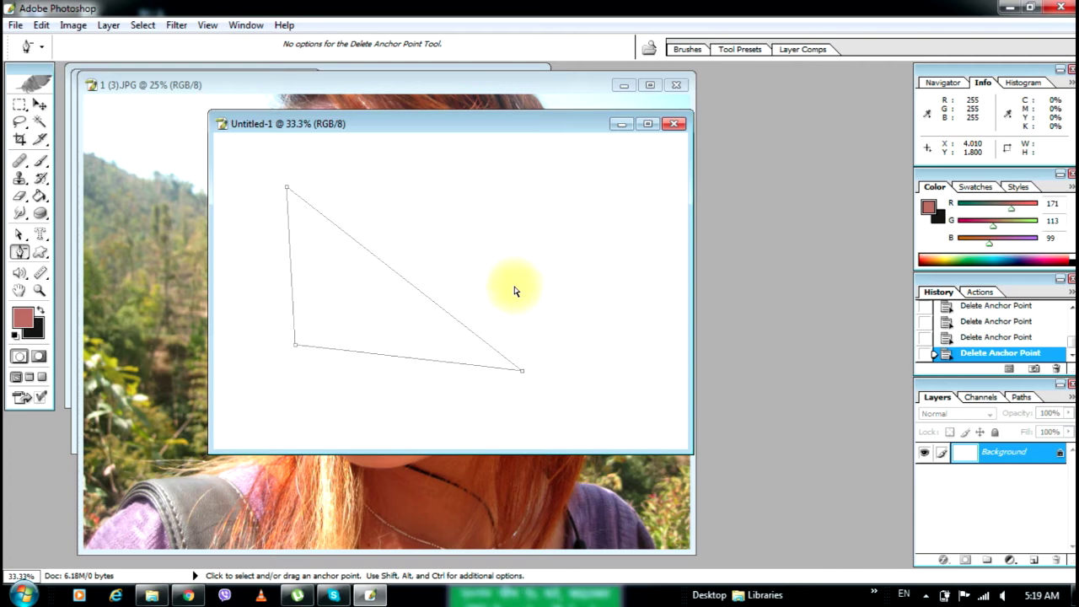
Convert the triangle's three corners to smooth points with the Convert Point tool, undoing and redoing the upper-left corner.
{"action": "left_click", "coordinate": [21, 255]}
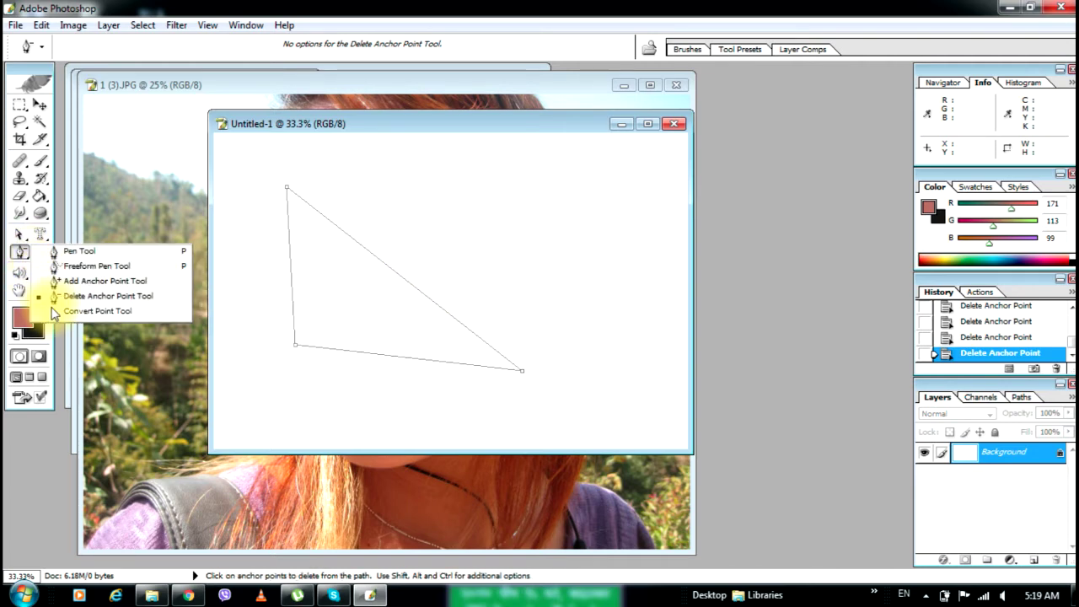
{"action": "left_click", "coordinate": [63, 314]}
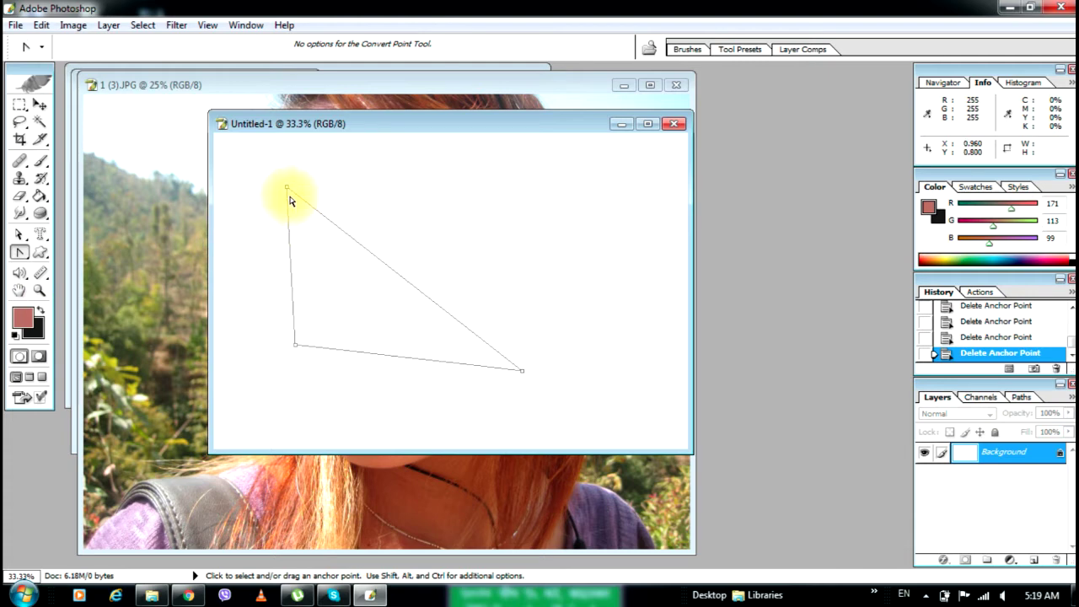
{"action": "left_click_drag", "start_coordinate": [287, 188], "coordinate": [398, 226]}
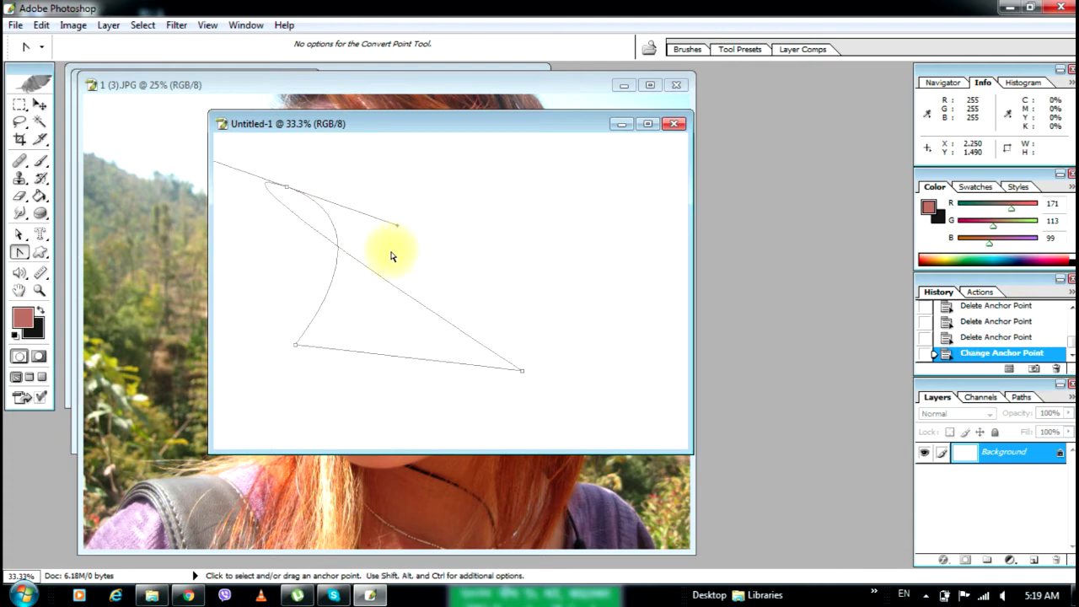
{"action": "key", "text": "ctrl+z"}
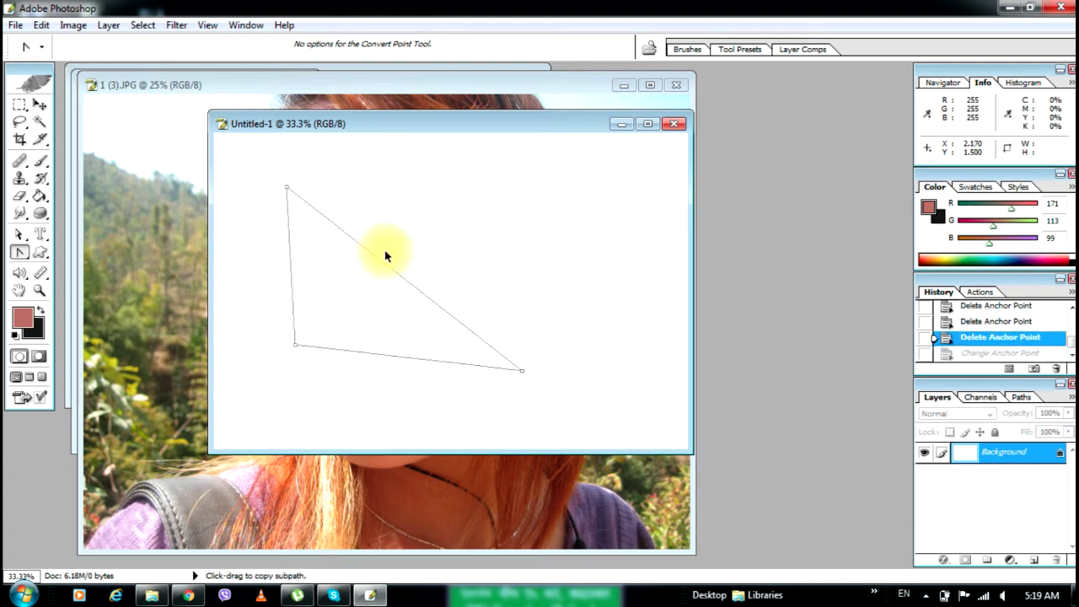
{"action": "left_click_drag", "start_coordinate": [287, 188], "coordinate": [247, 218]}
{"action": "left_click_drag", "start_coordinate": [295, 345], "coordinate": [374, 416]}
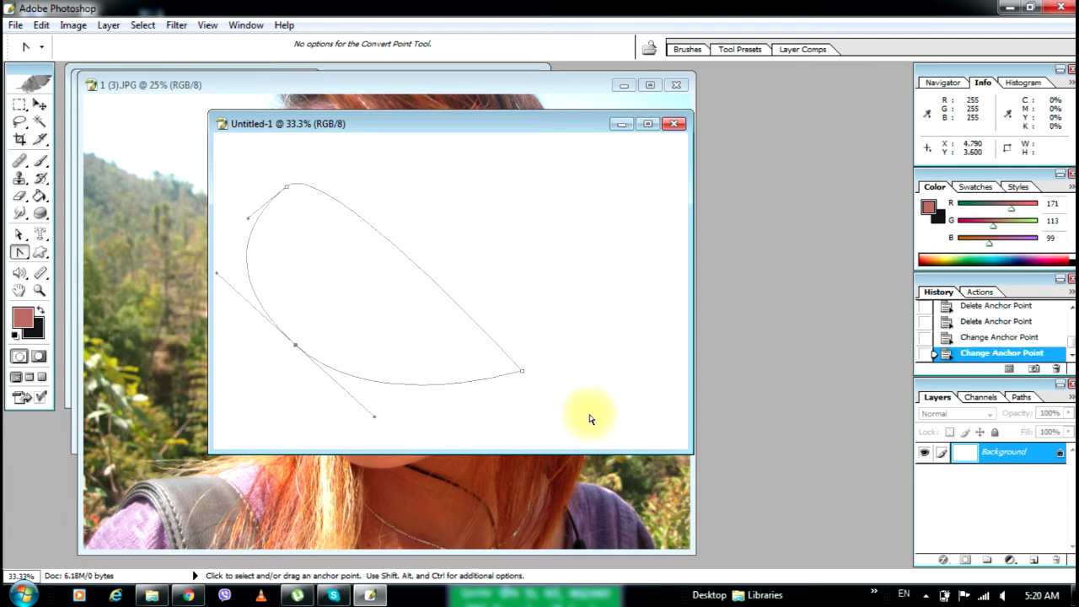
{"action": "left_click_drag", "start_coordinate": [522, 371], "coordinate": [600, 192]}
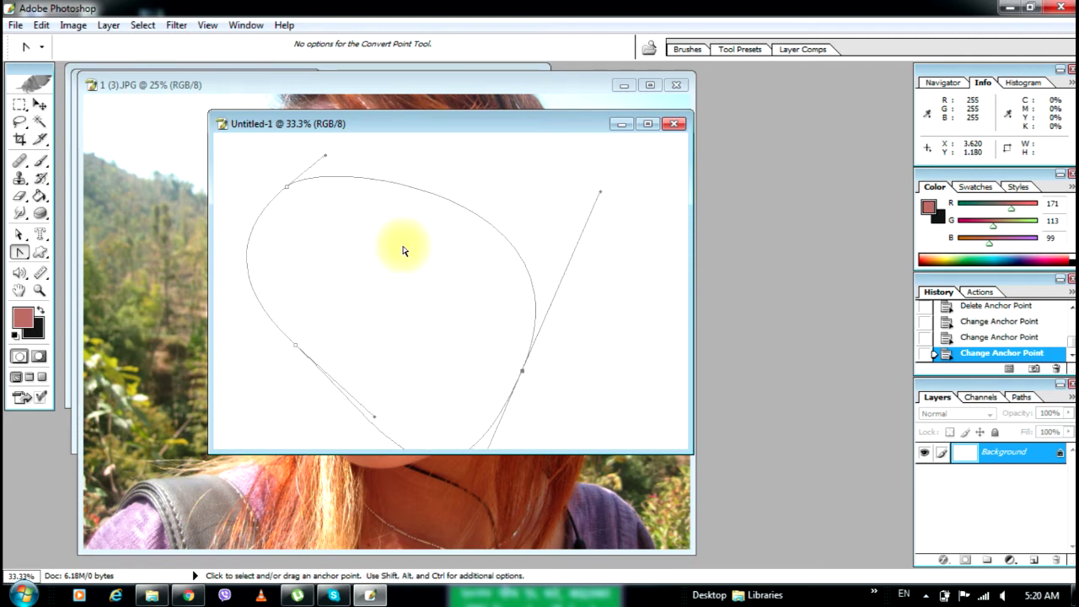
Close the untitled path document without saving its changes.
{"action": "left_click", "coordinate": [24, 257]}
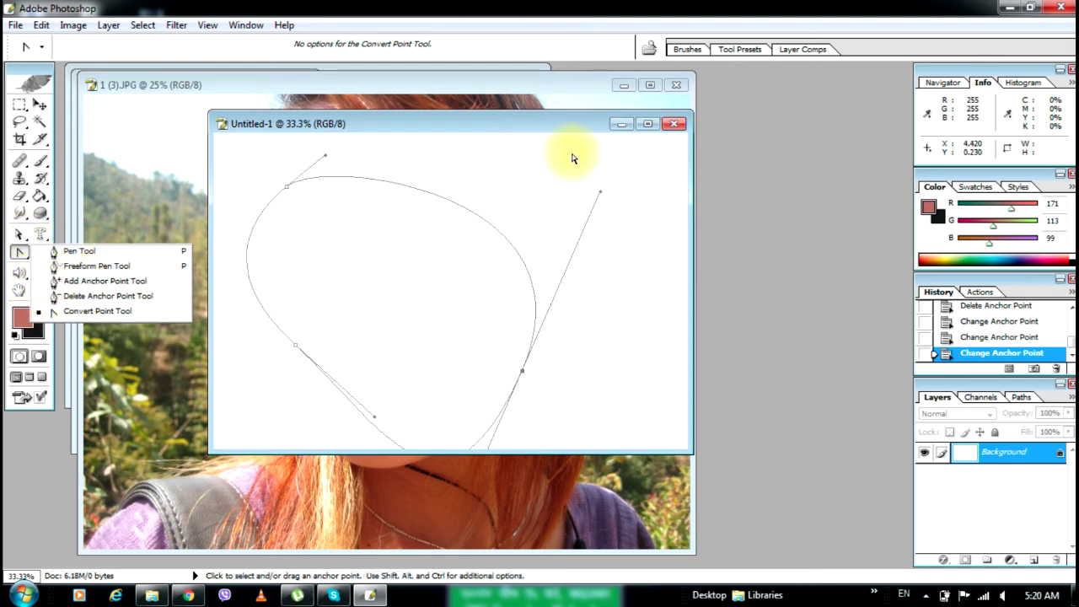
{"action": "left_click", "coordinate": [676, 127]}
{"action": "left_click", "coordinate": [500, 226]}
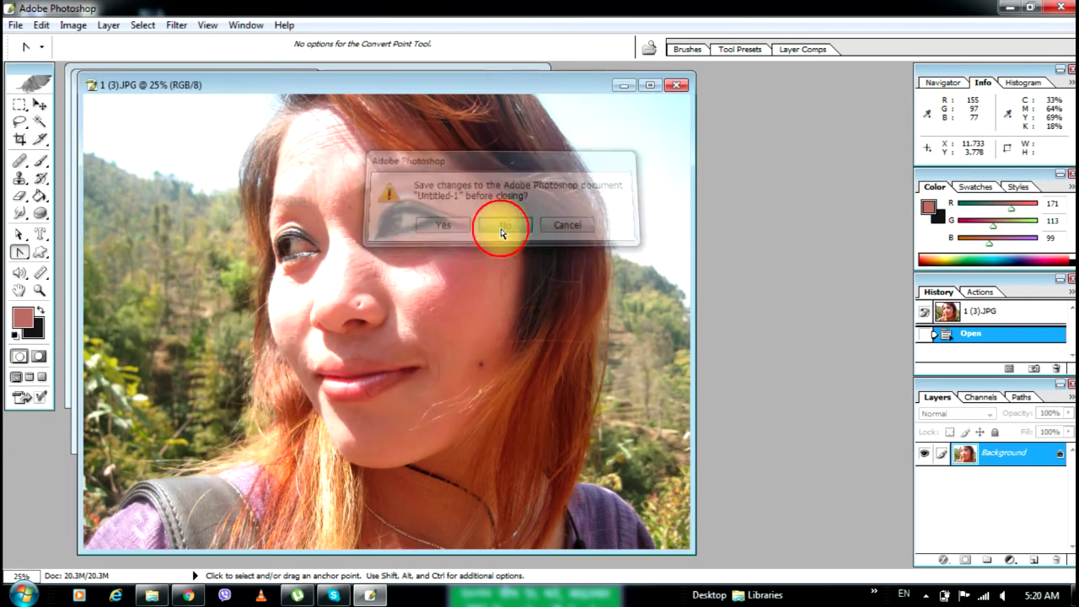
Maximize the portrait and sample foreground colors from the dark hair and the cheek with the Eyedropper tool.
{"action": "left_click", "coordinate": [39, 268]}
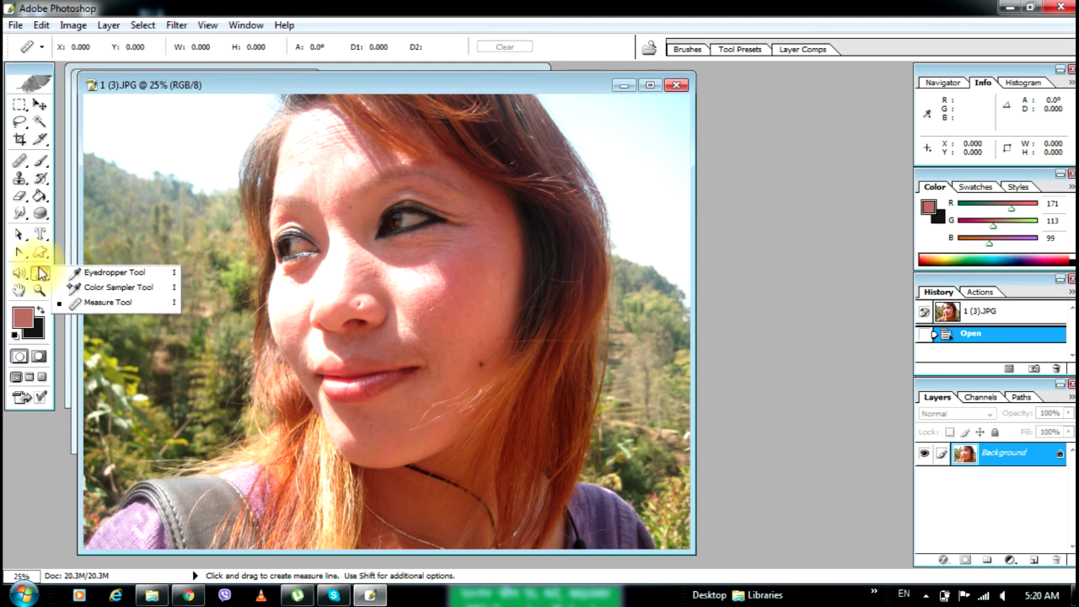
{"action": "left_click", "coordinate": [81, 275]}
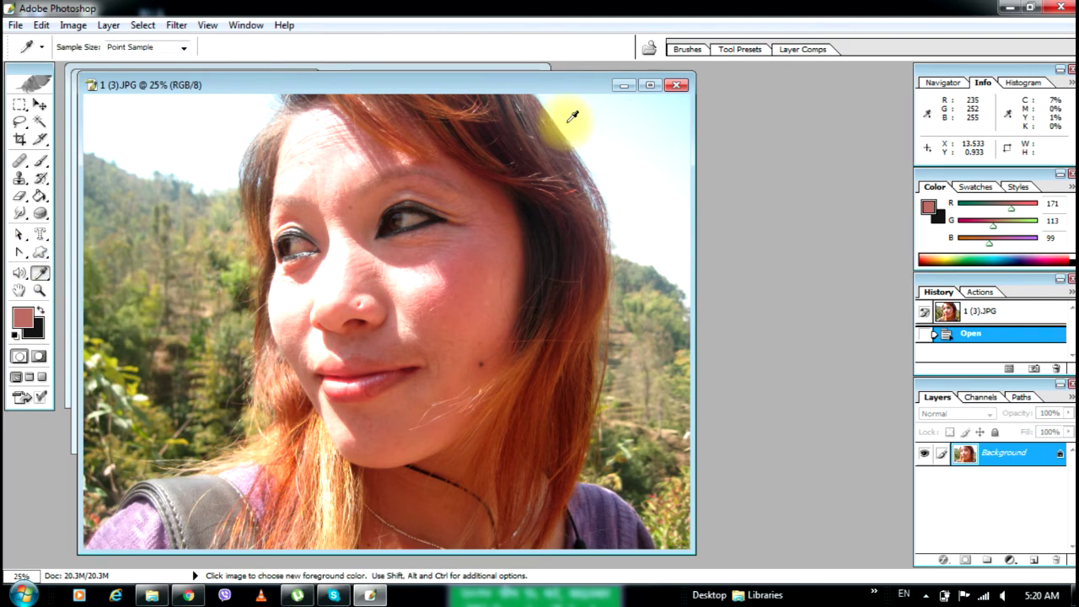
{"action": "left_click", "coordinate": [644, 85]}
{"action": "key", "text": "ctrl+0"}
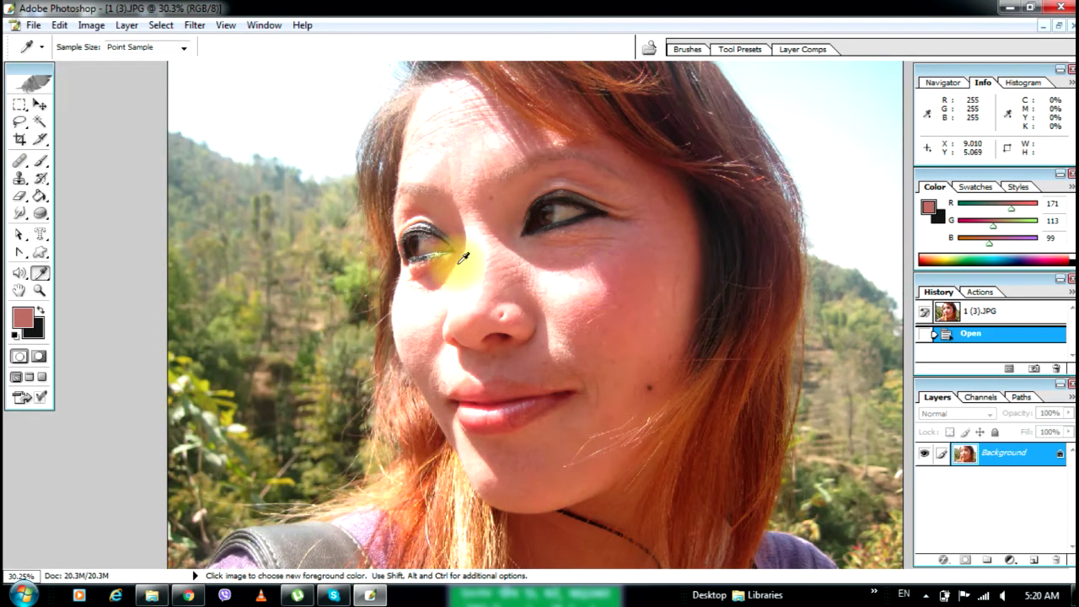
{"action": "left_click", "coordinate": [728, 226]}
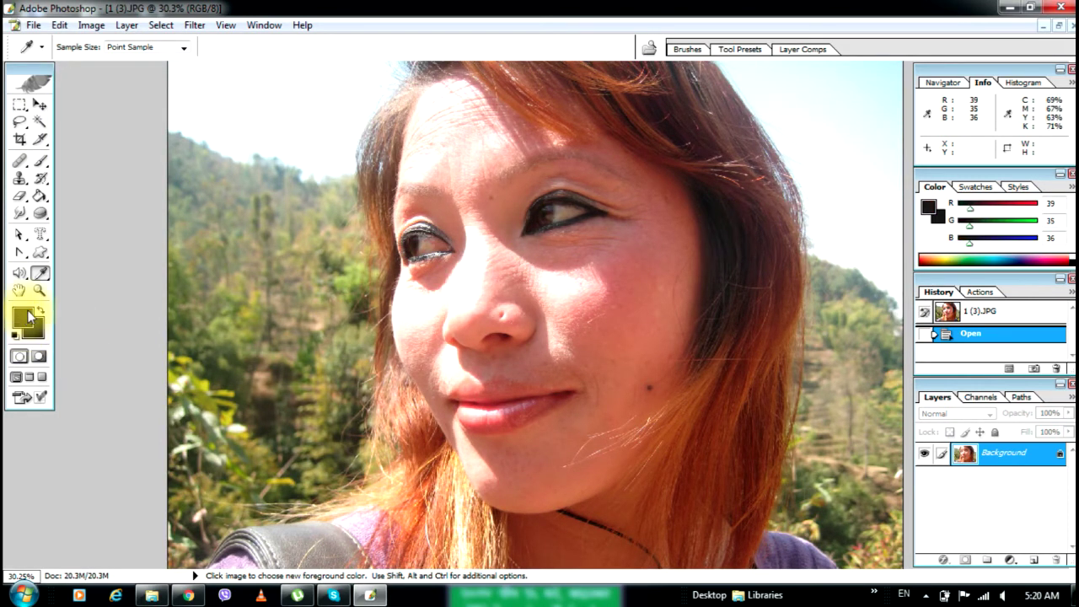
{"action": "left_click", "coordinate": [570, 318]}
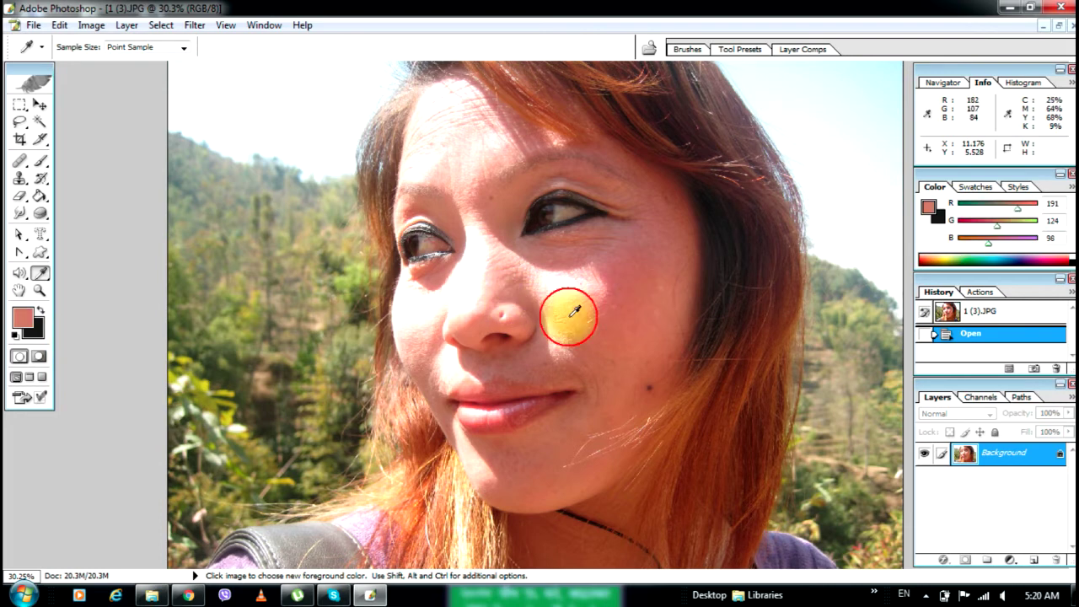
Sample the pale forehead color and paint strokes with the 150 px brush over the trees left of the face.
{"action": "left_click", "coordinate": [455, 158]}
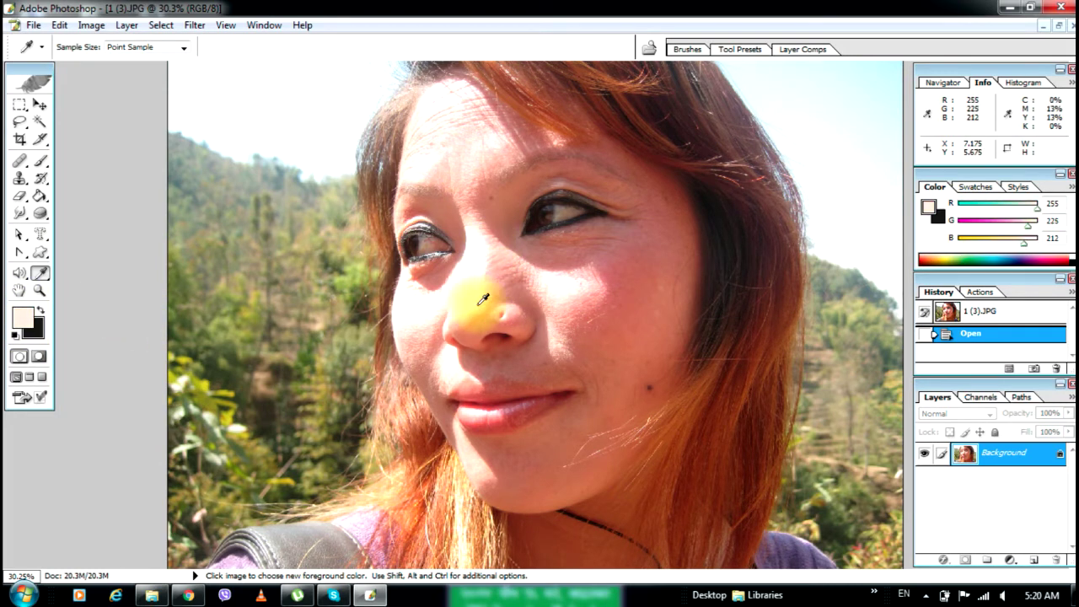
{"action": "left_click_drag", "start_coordinate": [40, 164], "coordinate": [84, 160]}
{"action": "mouse_move", "coordinate": [218, 195]}
{"action": "left_mouse_down"}
{"action": "mouse_move", "coordinate": [242, 295]}
{"action": "mouse_move", "coordinate": [209, 289]}
{"action": "left_mouse_up"}
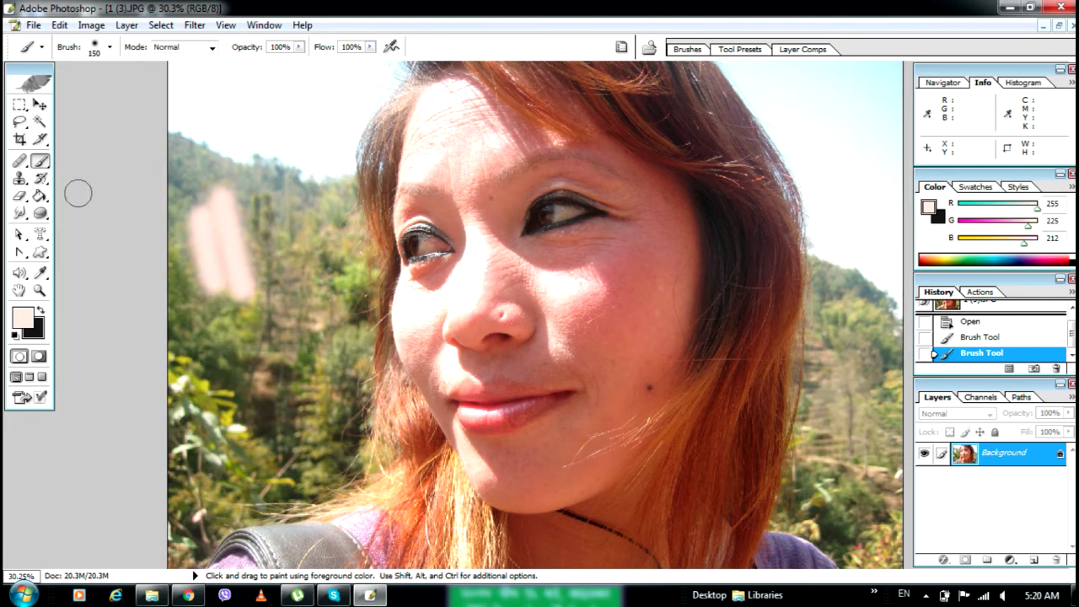
Sample the dark hair color beside the cheek and paint two 150 px brush strokes over the trees near the face.
{"action": "left_click", "coordinate": [40, 272]}
{"action": "left_click", "coordinate": [737, 233]}
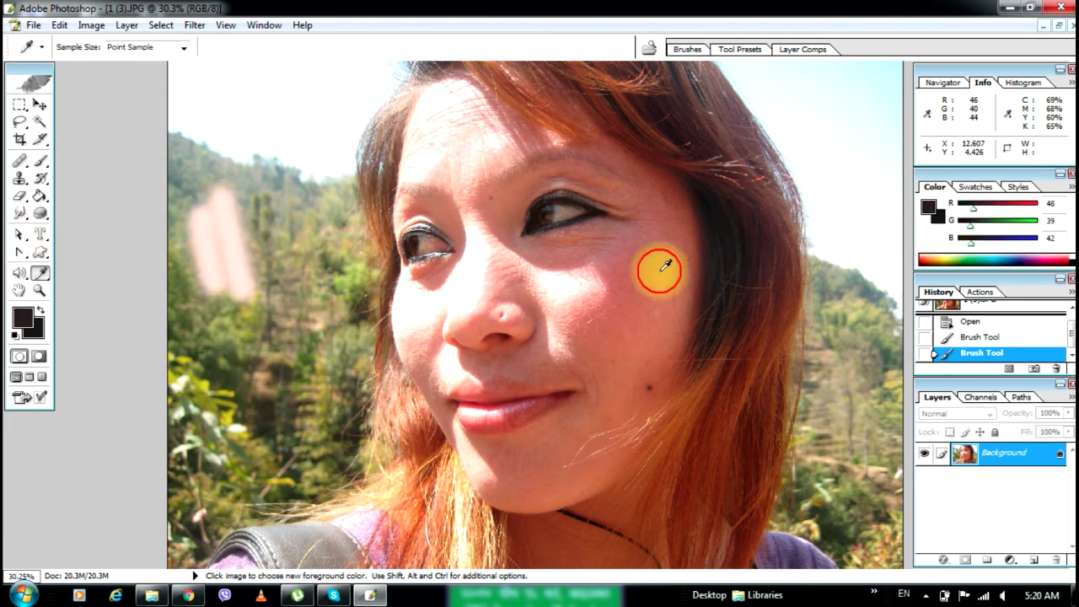
{"action": "left_click", "coordinate": [41, 161]}
{"action": "mouse_move", "coordinate": [251, 162]}
{"action": "left_mouse_down"}
{"action": "mouse_move", "coordinate": [260, 186]}
{"action": "mouse_move", "coordinate": [272, 252]}
{"action": "left_mouse_up"}
{"action": "left_click_drag", "start_coordinate": [291, 174], "coordinate": [312, 288]}
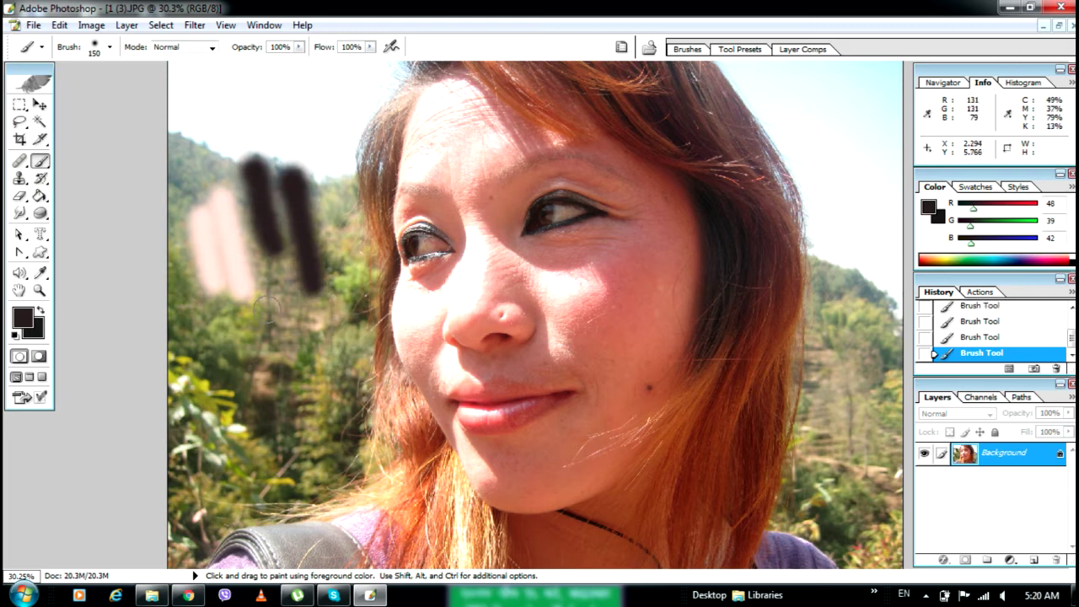
Undo all the brush strokes painted over the trees.
{"action": "key", "text": "ctrl+alt+z"}
{"action": "key", "text": "ctrl+alt+z"}
{"action": "key", "text": "ctrl+alt+z"}
{"action": "key", "text": "ctrl+alt+z"}
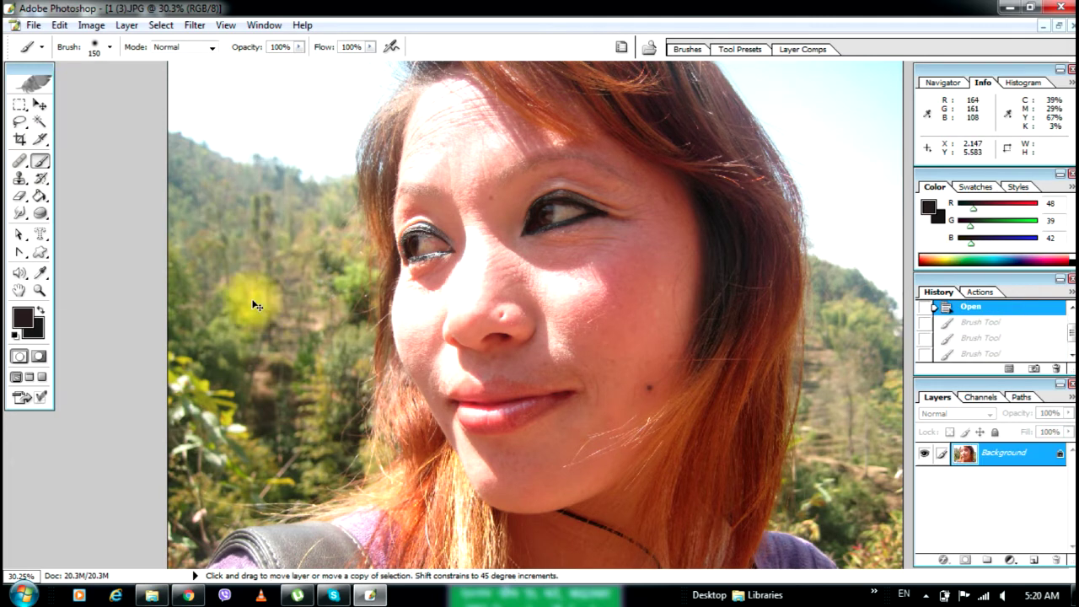
Place a color sampler on the trees and move it across the nose and dark hair to the inner end of the eyebrow.
{"action": "left_click_drag", "start_coordinate": [40, 273], "coordinate": [98, 287]}
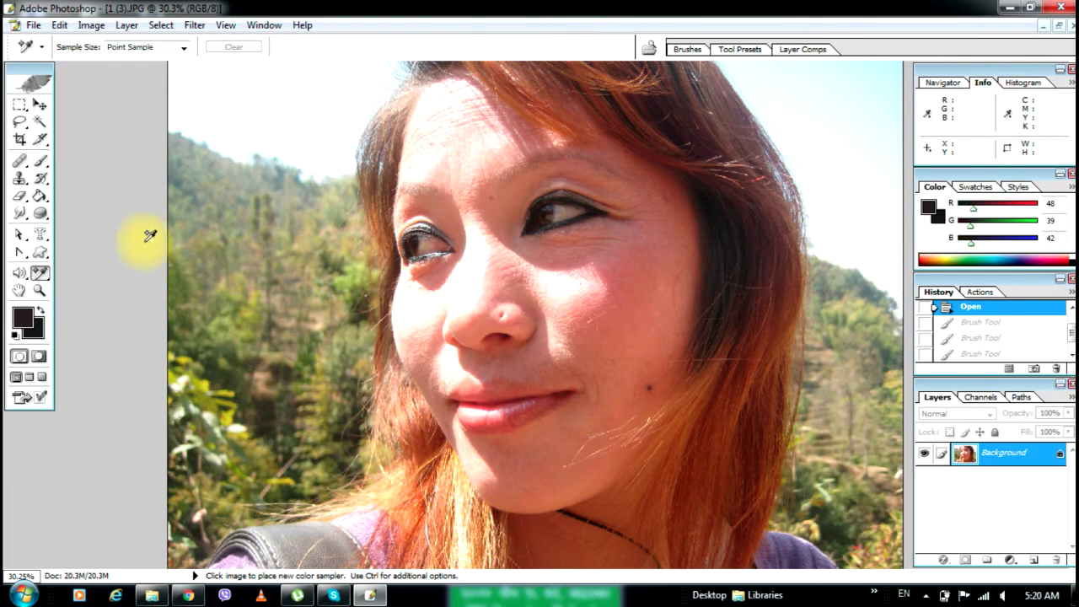
{"action": "left_click", "coordinate": [289, 265]}
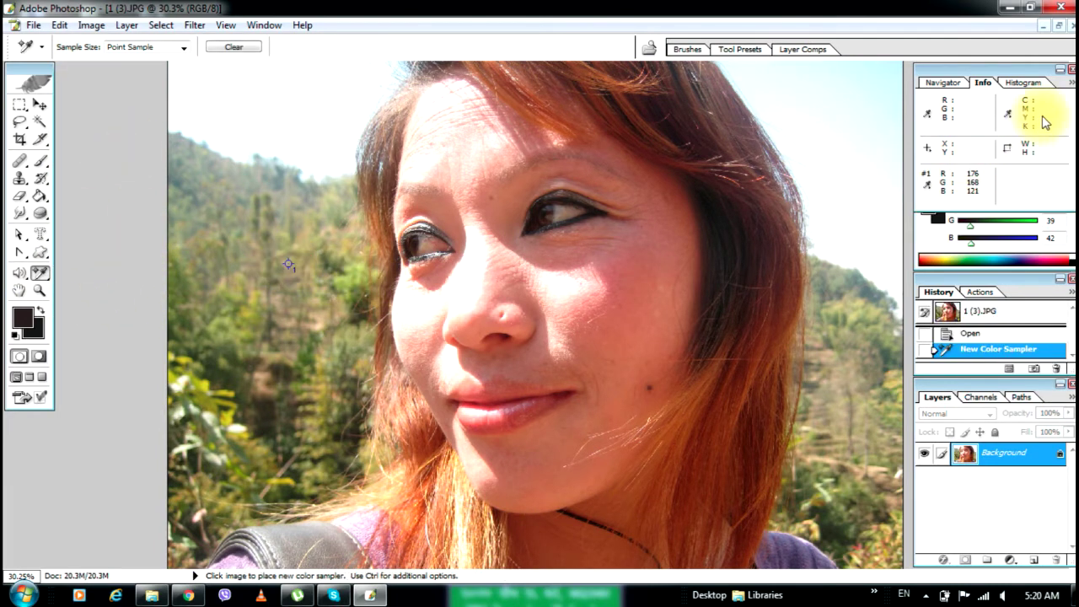
{"action": "mouse_move", "coordinate": [289, 265]}
{"action": "left_mouse_down"}
{"action": "mouse_move", "coordinate": [356, 253]}
{"action": "mouse_move", "coordinate": [468, 270]}
{"action": "mouse_move", "coordinate": [481, 284]}
{"action": "left_mouse_up"}
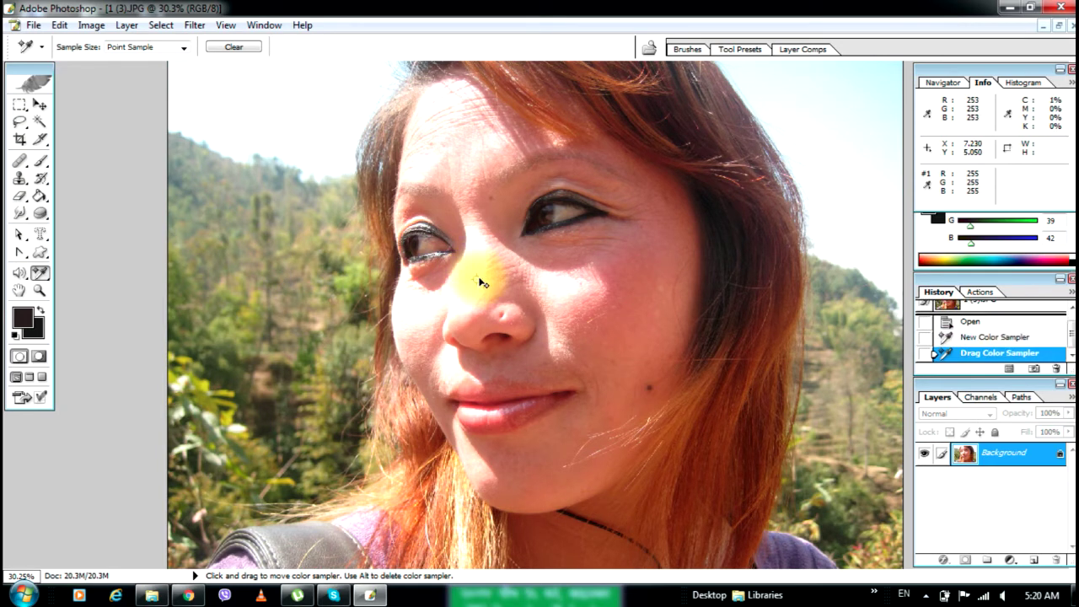
{"action": "left_click_drag", "start_coordinate": [593, 335], "coordinate": [667, 160]}
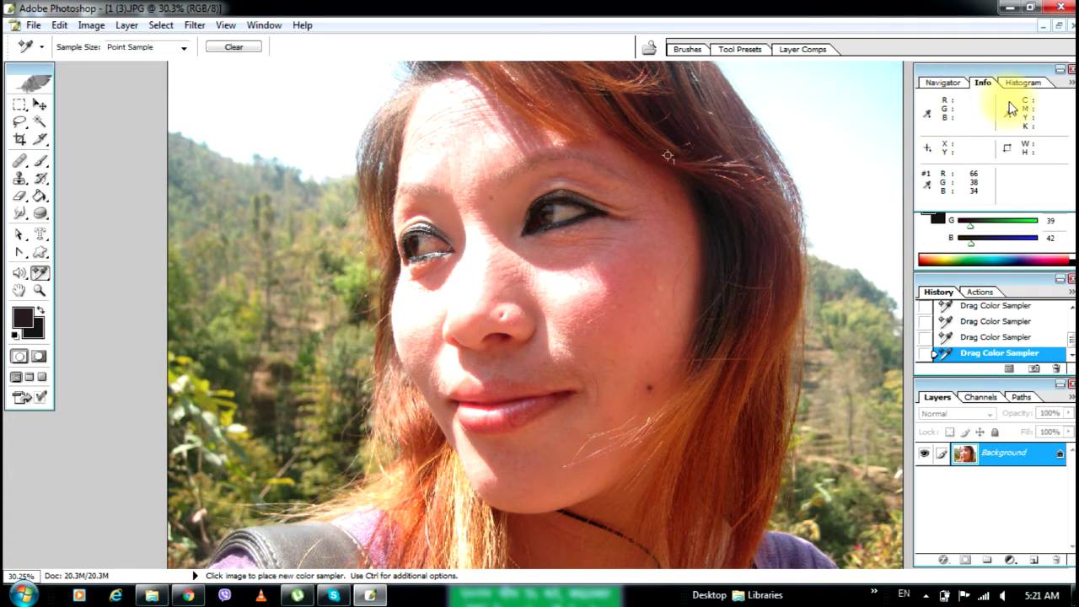
{"action": "left_click_drag", "start_coordinate": [667, 158], "coordinate": [509, 170]}
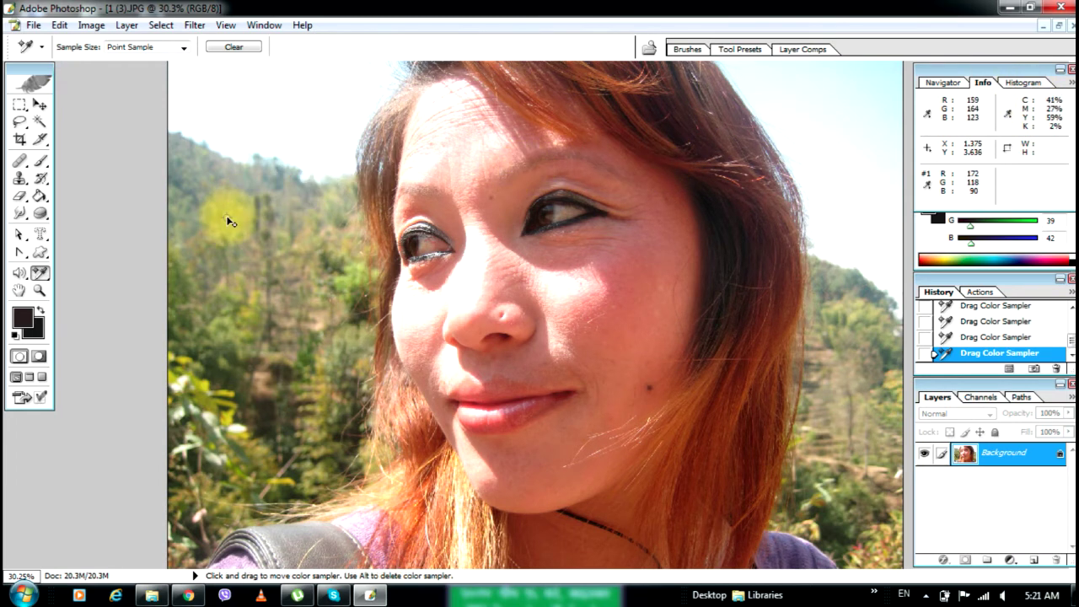
{"action": "left_click_drag", "start_coordinate": [234, 219], "coordinate": [41, 246]}
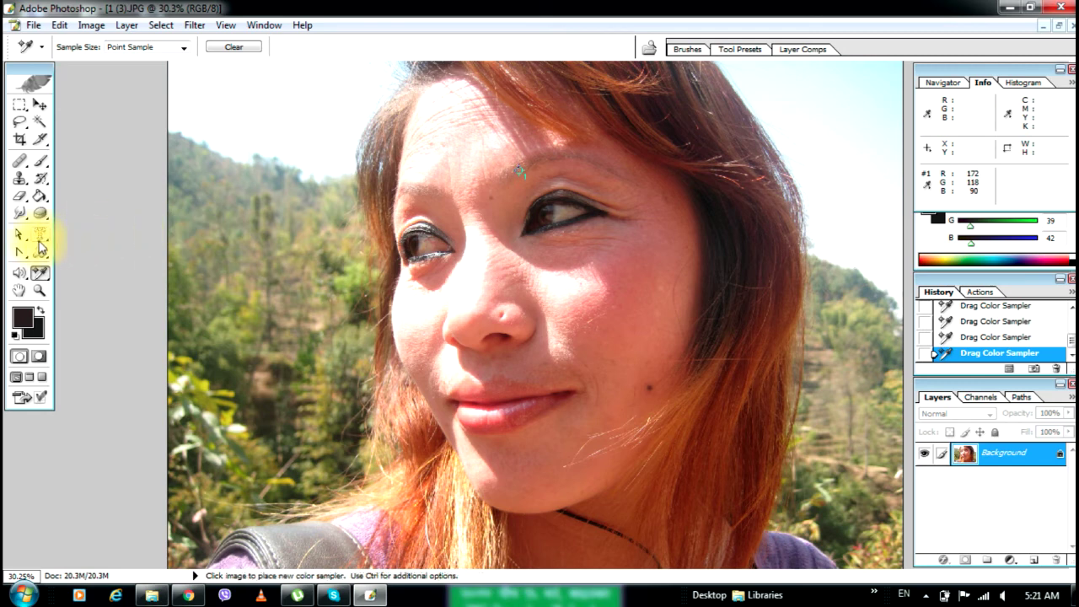
Measure the horizontal distance from the trees to the eye farther from them with the Measure tool.
{"action": "left_click", "coordinate": [40, 273]}
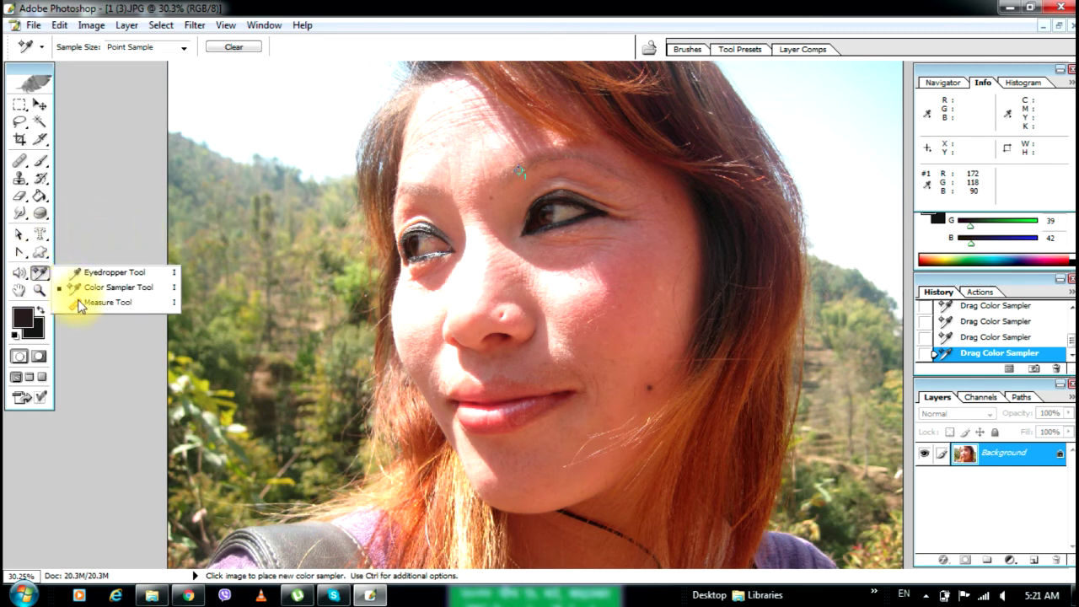
{"action": "left_click", "coordinate": [78, 303]}
{"action": "left_click_drag", "start_coordinate": [249, 229], "coordinate": [564, 232]}
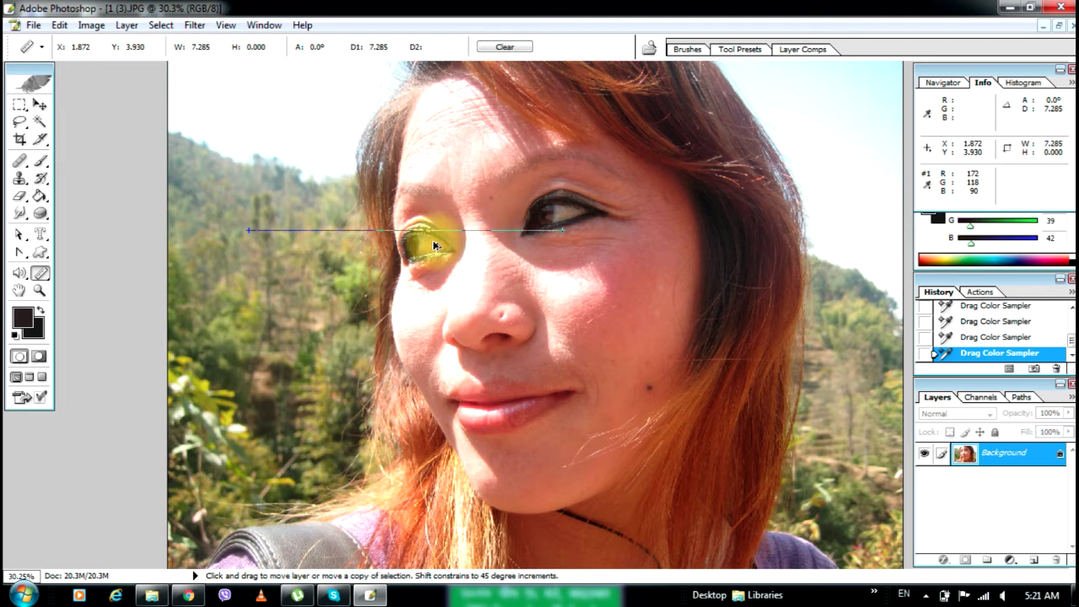
{"action": "left_click", "coordinate": [40, 103]}
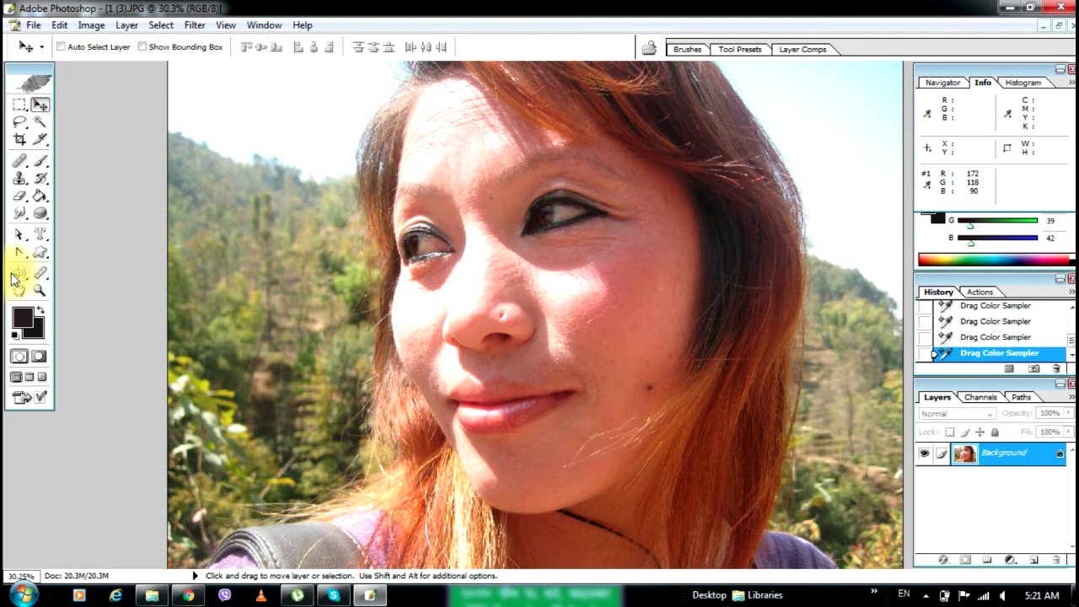
Add a text note containing a person's name on the trees beside the face, and collapse it.
{"action": "left_click_drag", "start_coordinate": [17, 275], "coordinate": [76, 272]}
{"action": "left_click", "coordinate": [250, 215]}
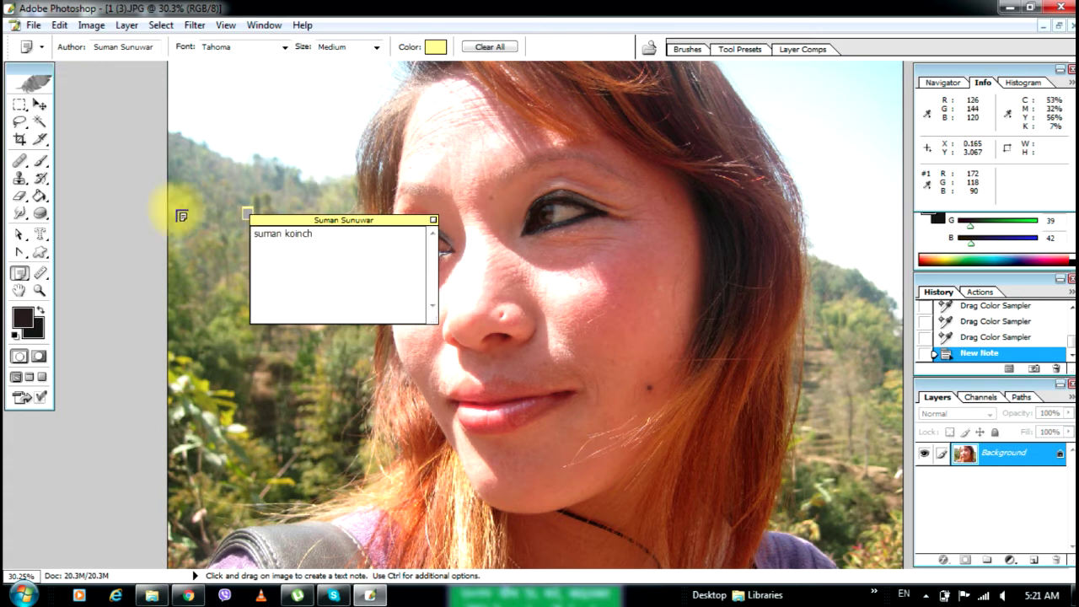
{"action": "left_click", "coordinate": [434, 220]}
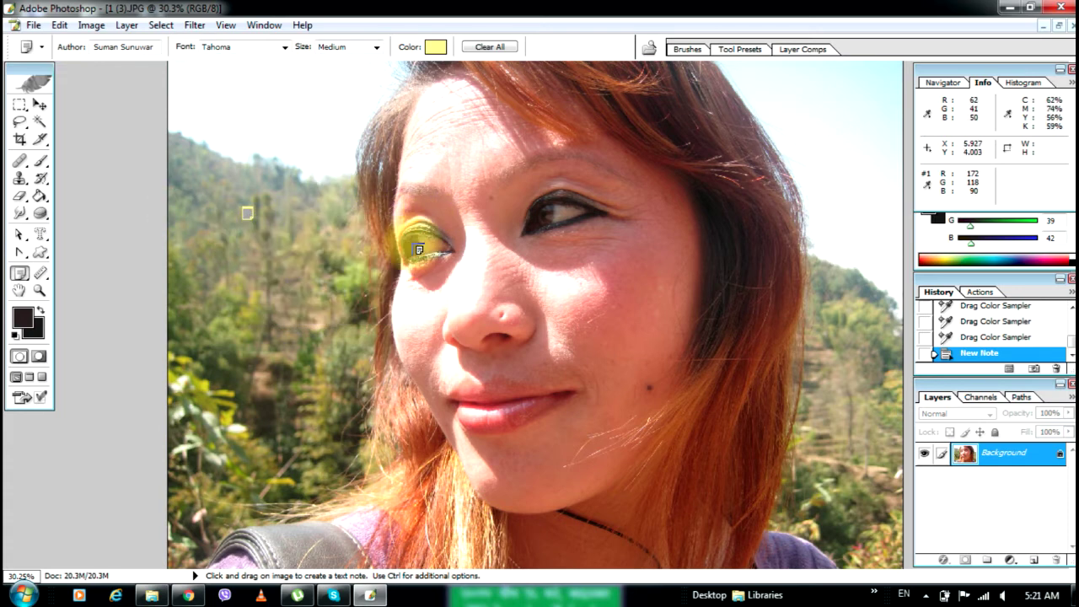
Record an audio annotation on the trees below the text note and play it back.
{"action": "left_click_drag", "start_coordinate": [23, 272], "coordinate": [73, 292]}
{"action": "left_click", "coordinate": [279, 340]}
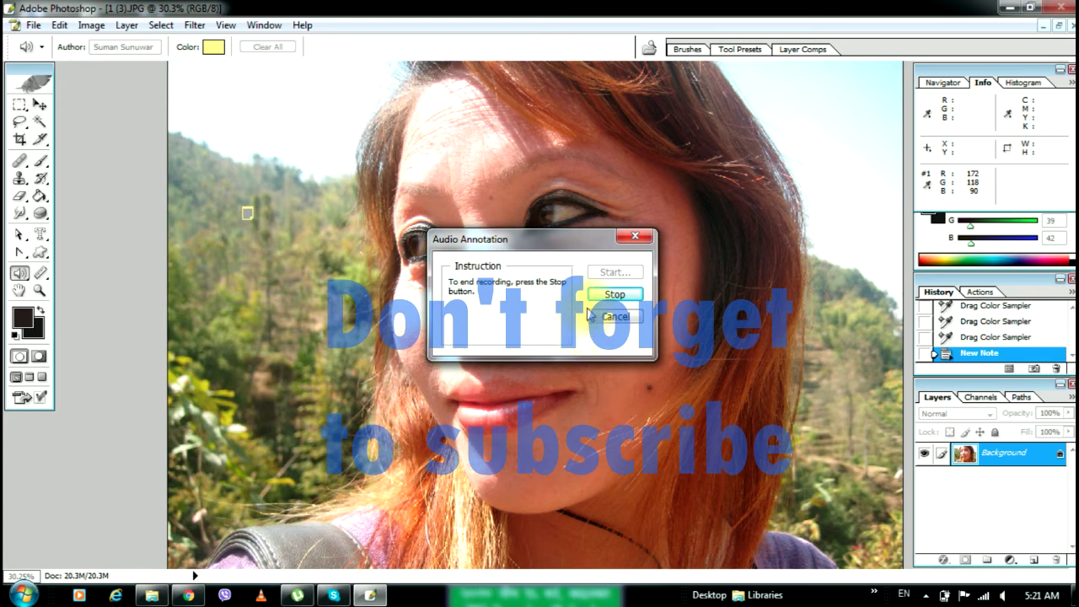
{"action": "left_click", "coordinate": [612, 294]}
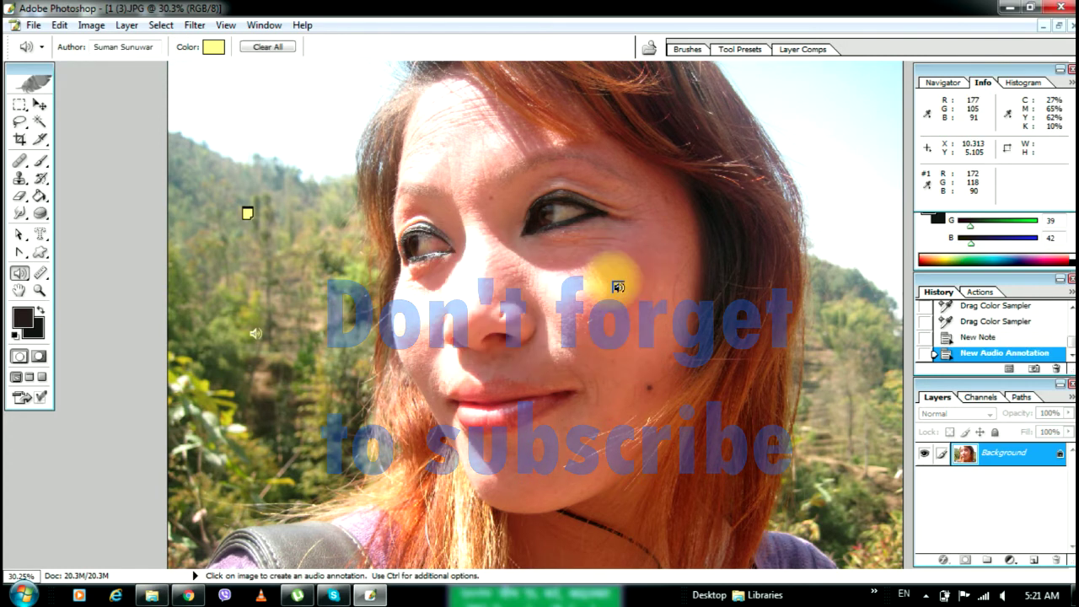
{"action": "right_click", "coordinate": [255, 335]}
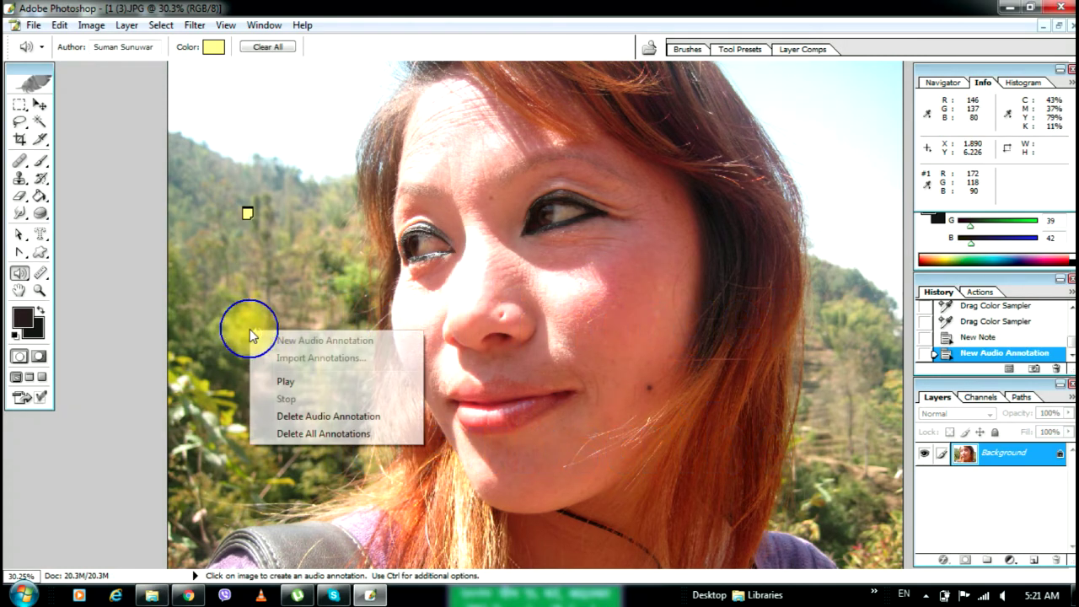
{"action": "left_click", "coordinate": [282, 378]}
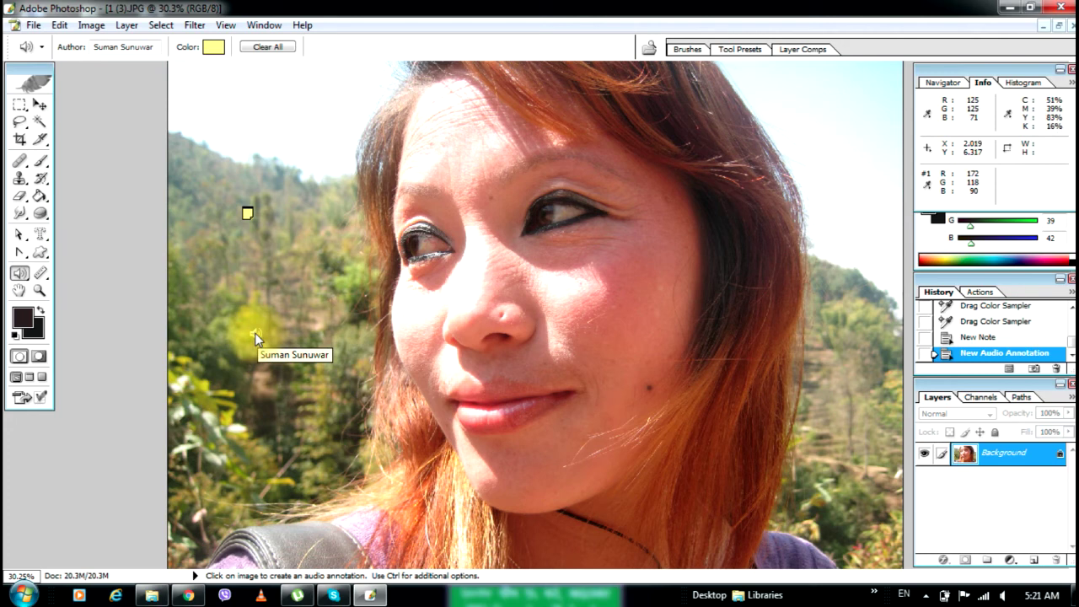
Reopen the text note, delete the stray empty note placed on the hair from the history, and collapse the original.
{"action": "right_click", "coordinate": [246, 215]}
{"action": "left_click", "coordinate": [287, 266]}
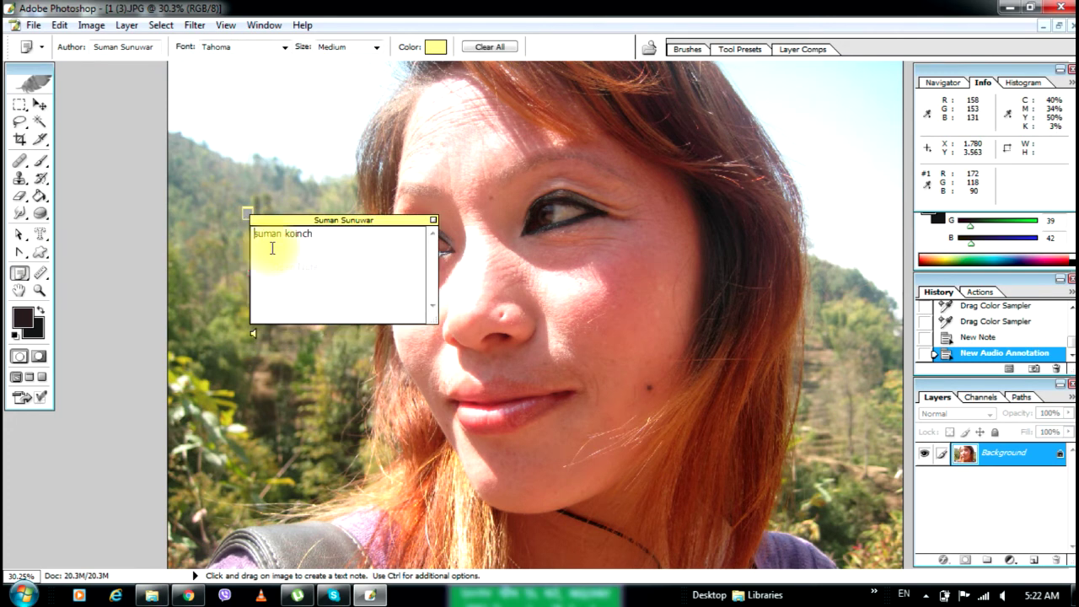
{"action": "left_click", "coordinate": [390, 135]}
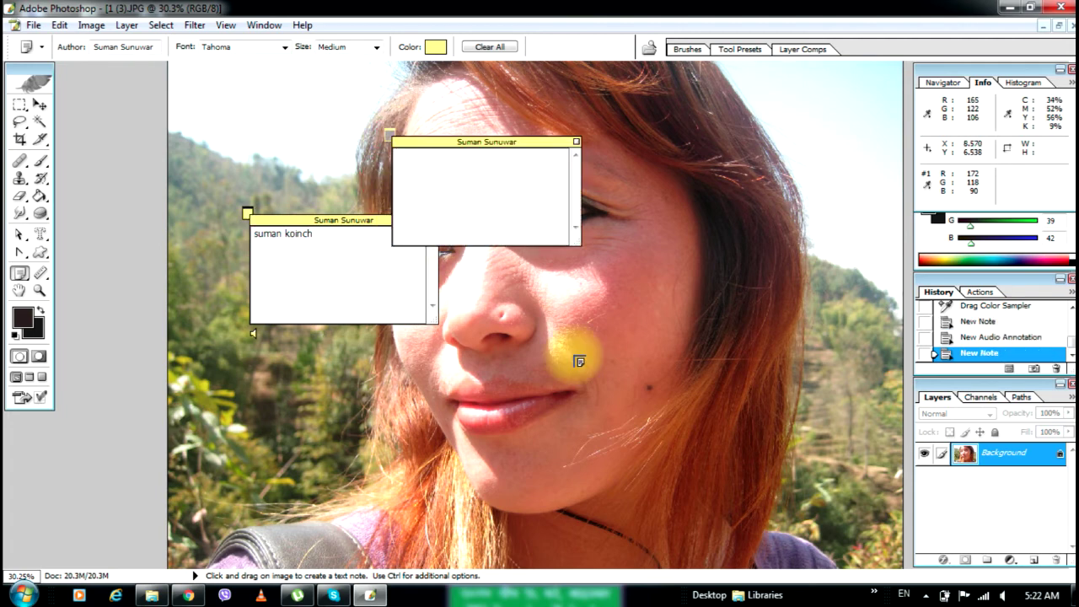
{"action": "left_click_drag", "start_coordinate": [978, 354], "coordinate": [1059, 371]}
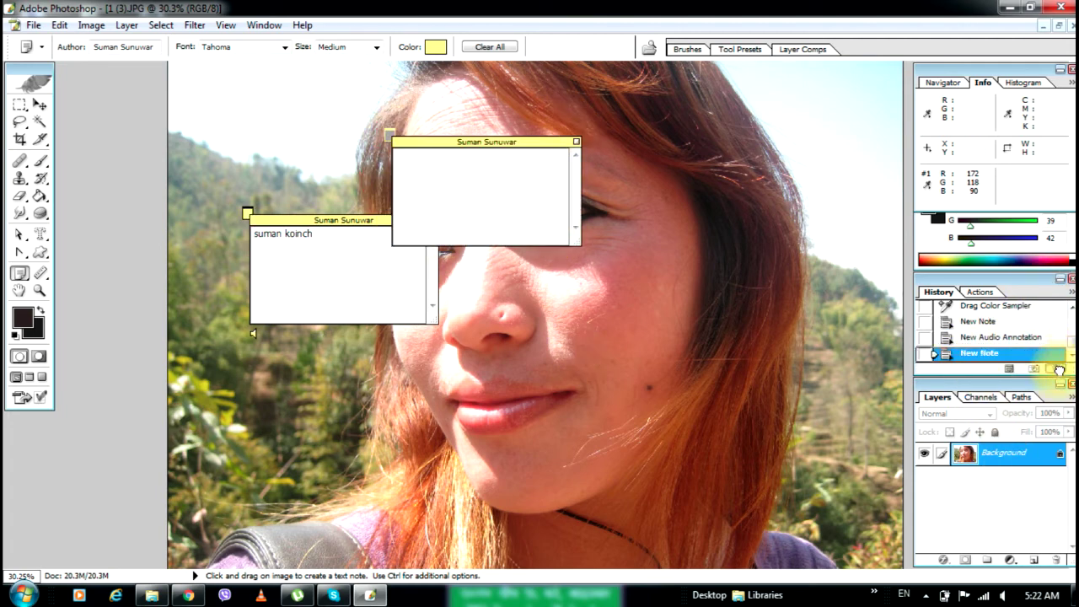
{"action": "left_click", "coordinate": [1056, 371]}
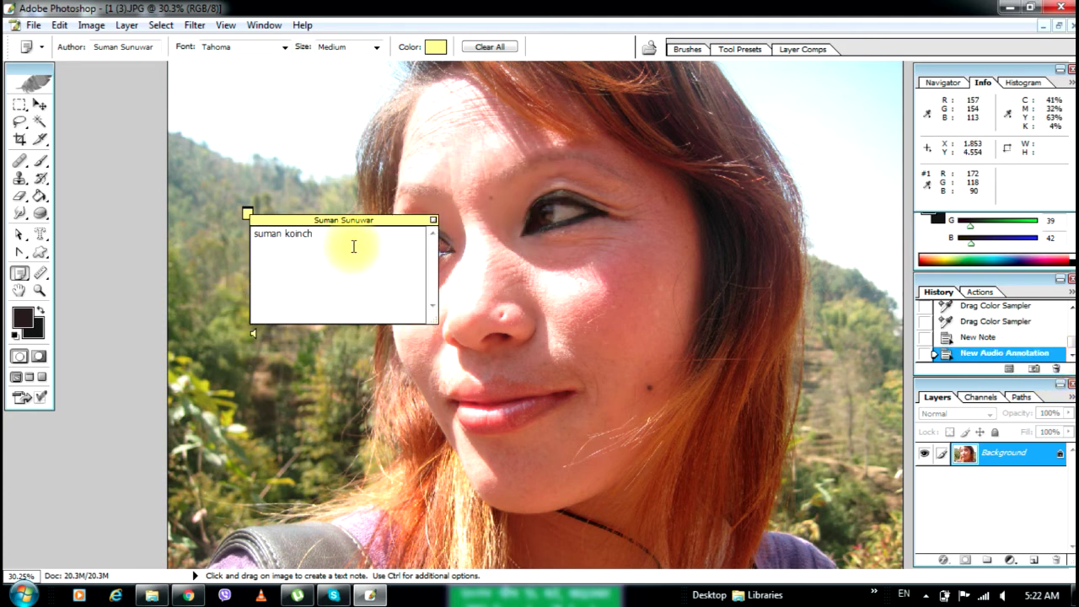
{"action": "left_click", "coordinate": [431, 219]}
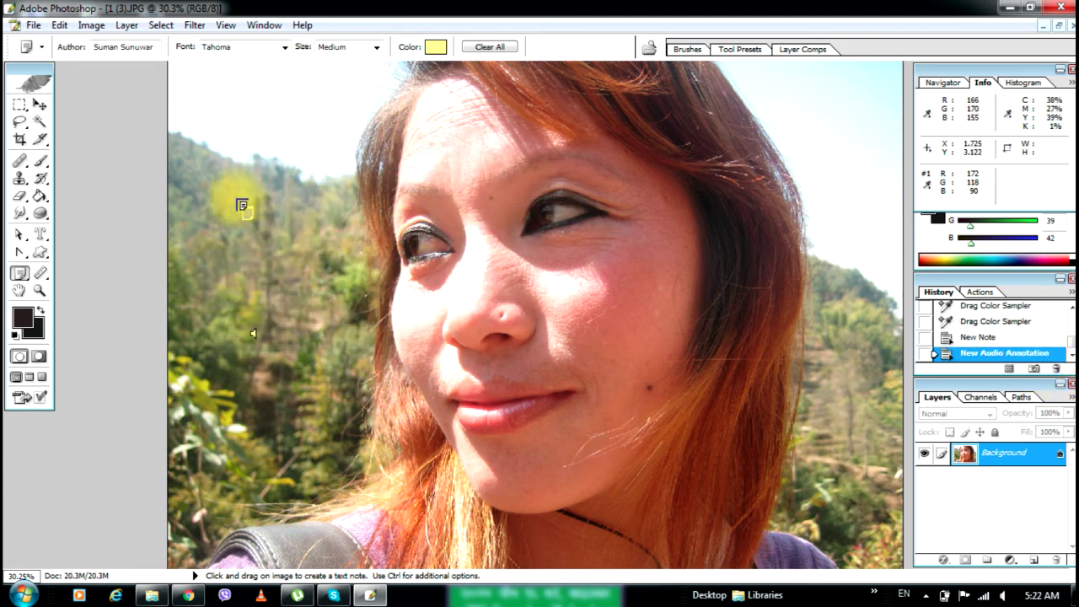
Zoom the portrait in to 50% and back out to 16.7% with the Zoom tool, using both its modes.
{"action": "left_click", "coordinate": [39, 289]}
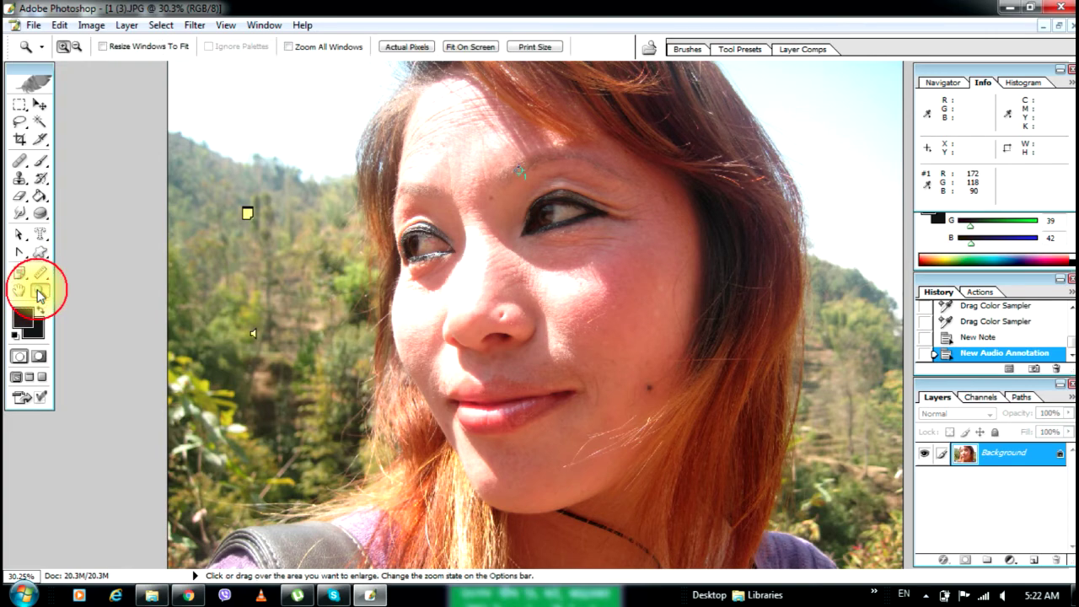
{"action": "left_click", "coordinate": [359, 241]}
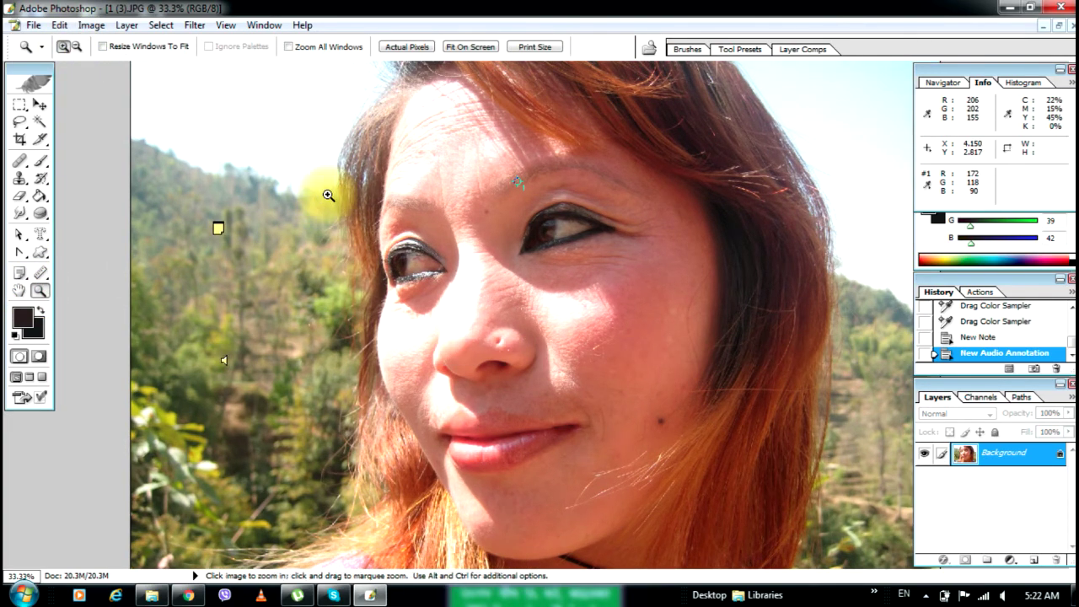
{"action": "left_click", "coordinate": [328, 195]}
{"action": "left_click", "coordinate": [77, 48]}
{"action": "left_click", "coordinate": [298, 200]}
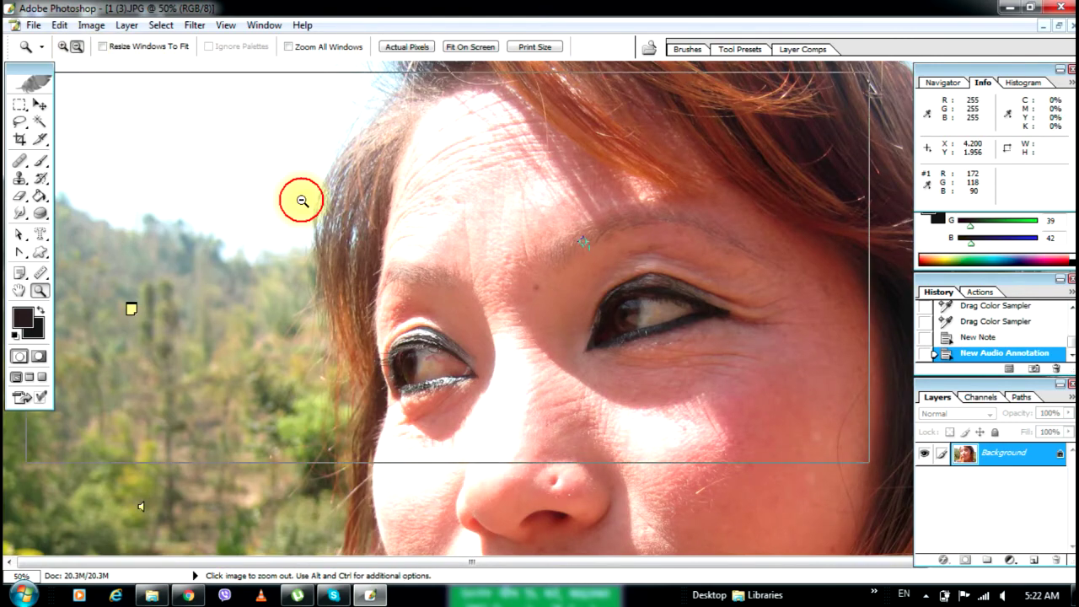
{"action": "left_click", "coordinate": [300, 201]}
{"action": "left_click", "coordinate": [301, 201]}
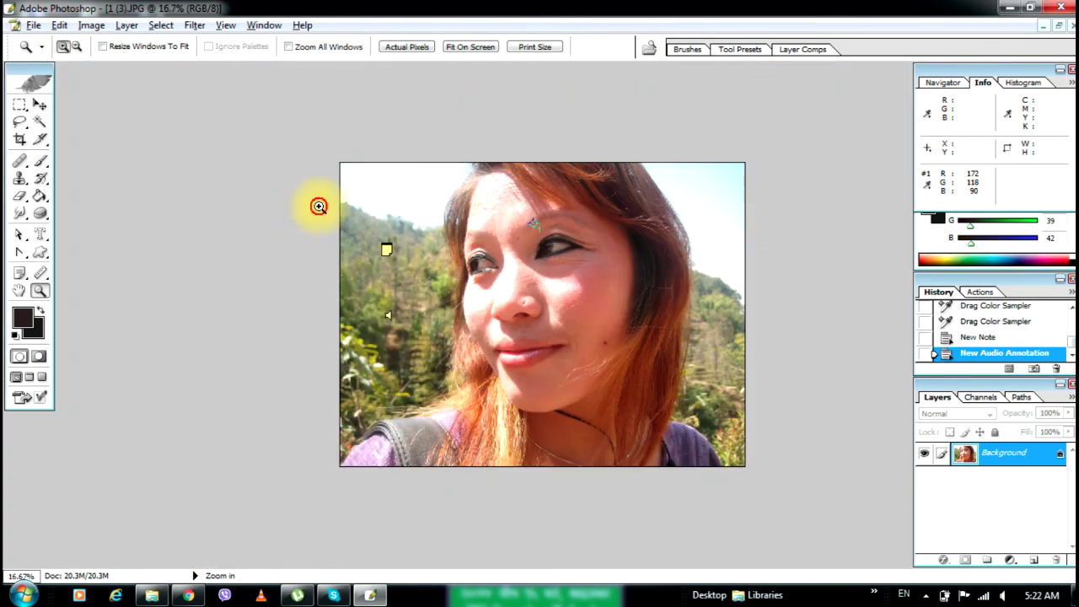
{"action": "left_click", "coordinate": [312, 205], "text": "alt"}
{"action": "left_click", "coordinate": [317, 205], "text": "alt"}
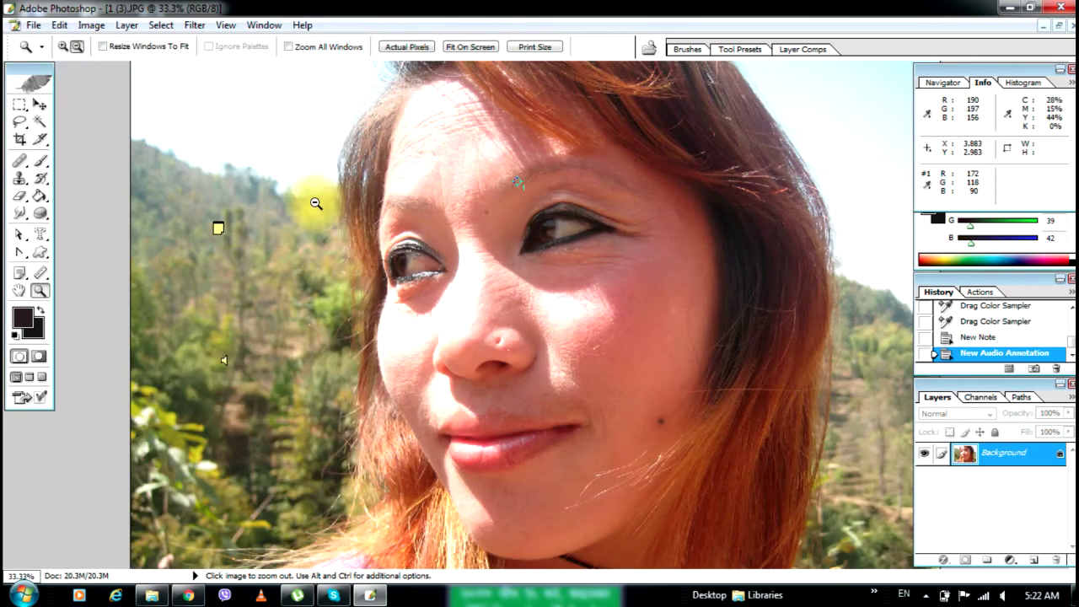
{"action": "left_click", "coordinate": [316, 203]}
{"action": "left_click", "coordinate": [316, 203]}
Zoom in and out repeatedly around the eye nearer the trees, switching modes temporarily, ending at 33.3%.
{"action": "left_click", "coordinate": [63, 47]}
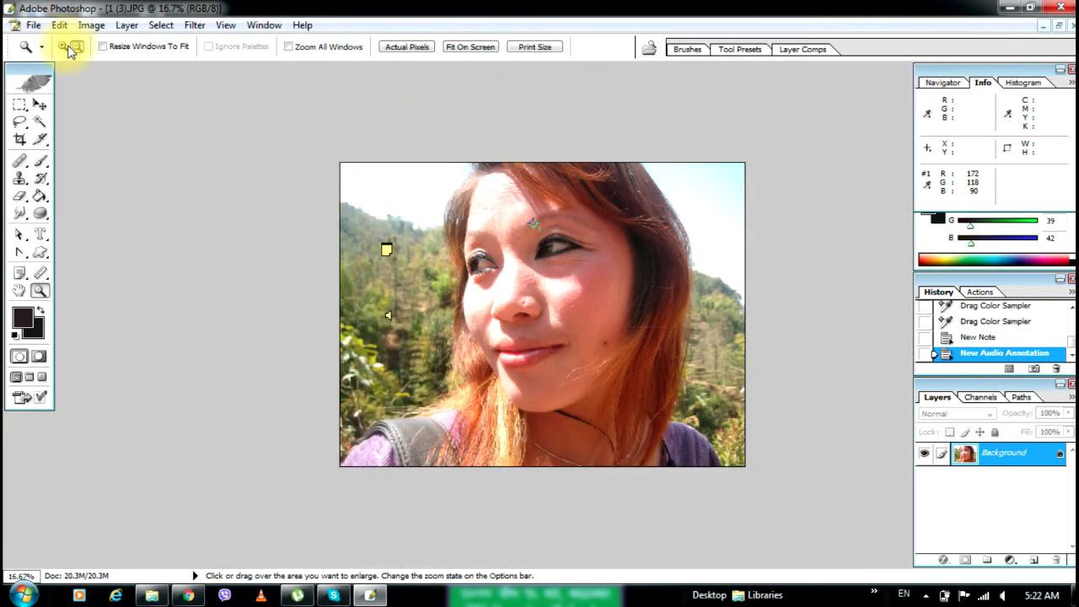
{"action": "left_click", "coordinate": [423, 232]}
{"action": "left_click", "coordinate": [422, 232]}
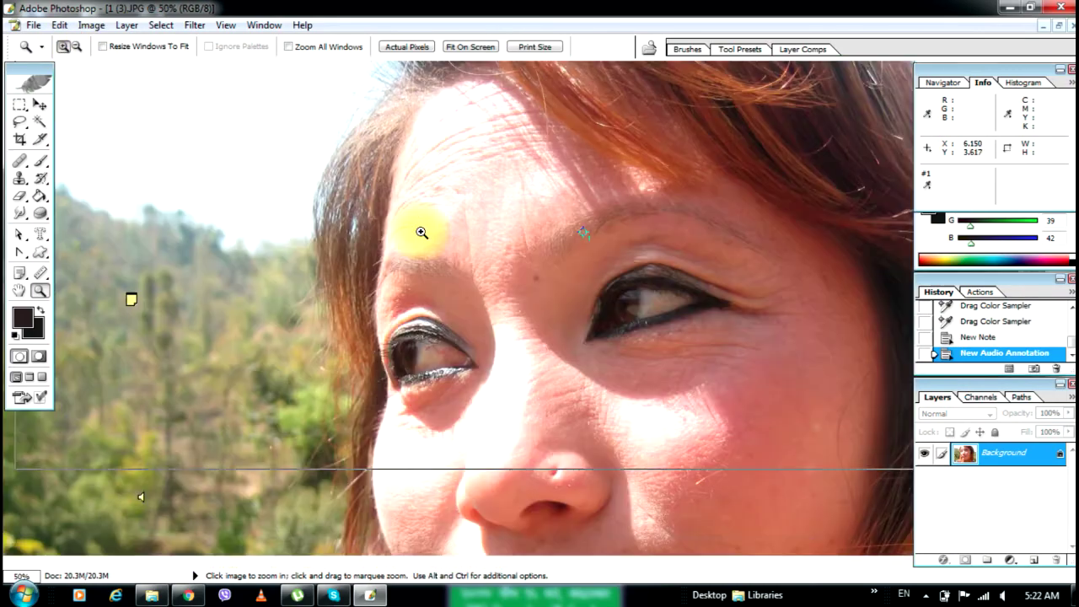
{"action": "left_click", "coordinate": [421, 231]}
{"action": "left_click", "coordinate": [422, 231]}
{"action": "left_click", "coordinate": [421, 231], "text": "alt"}
{"action": "left_click", "coordinate": [421, 232], "text": "alt"}
{"action": "left_click", "coordinate": [421, 232], "text": "alt"}
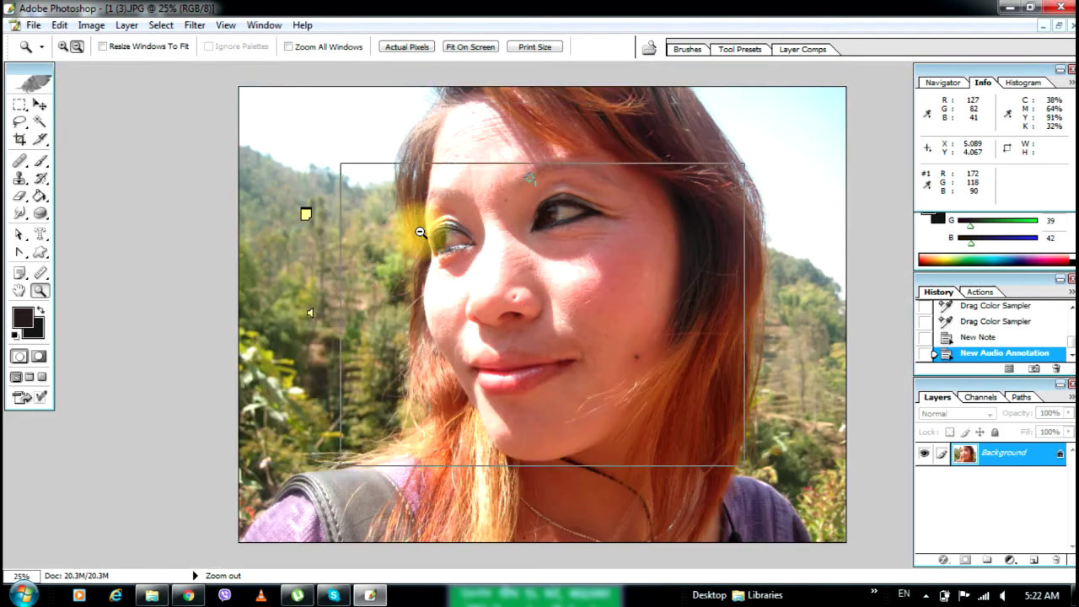
{"action": "left_click", "coordinate": [421, 232], "text": "alt"}
{"action": "left_click", "coordinate": [420, 231]}
{"action": "left_click", "coordinate": [420, 231]}
{"action": "left_click", "coordinate": [420, 232]}
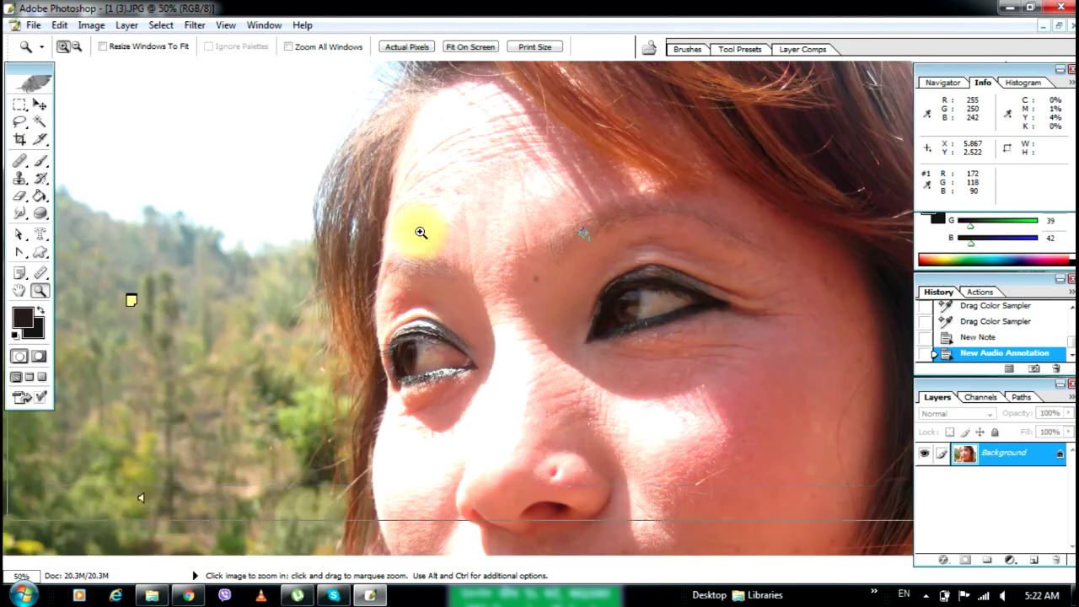
{"action": "left_click", "coordinate": [420, 232]}
{"action": "left_click", "coordinate": [420, 232], "text": "alt"}
{"action": "left_click", "coordinate": [421, 232], "text": "alt"}
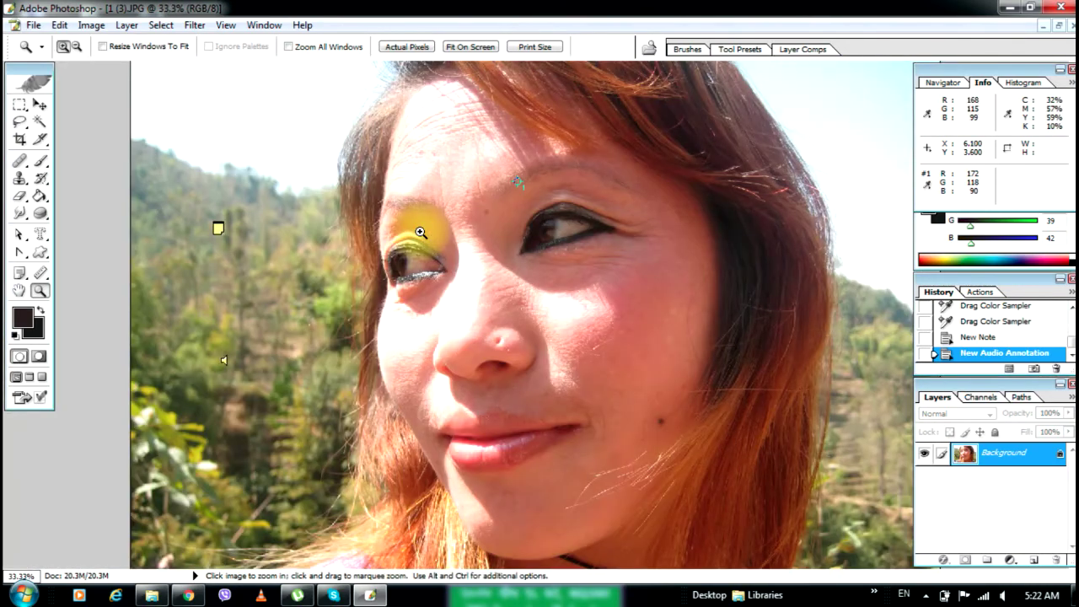
Zoom in to 66.7% and pan the portrait to the mouth and cheek with the Hand tool.
{"action": "left_click", "coordinate": [421, 232]}
{"action": "left_click", "coordinate": [248, 272]}
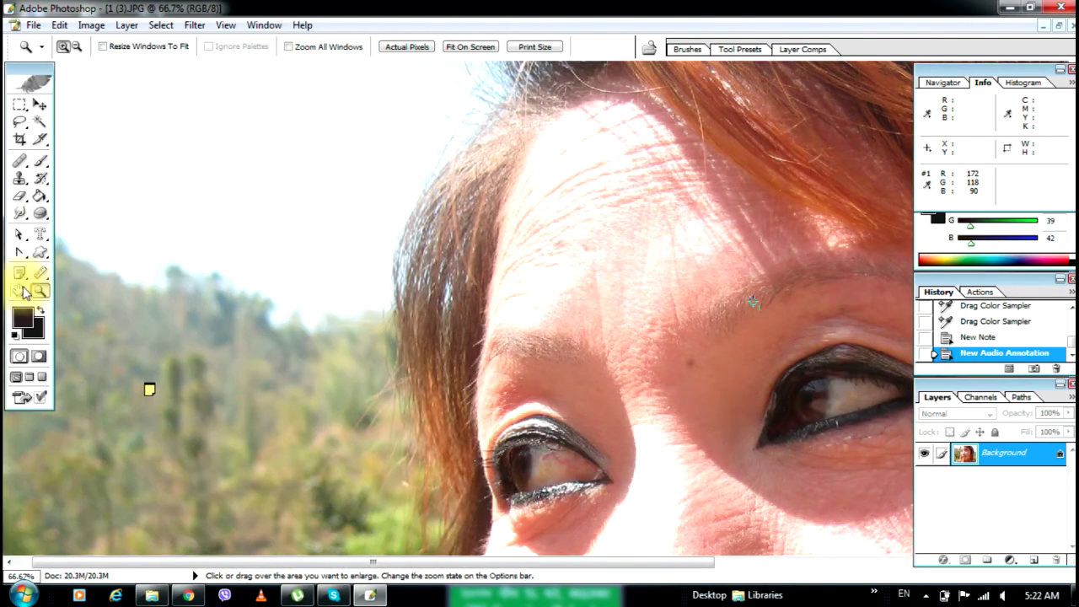
{"action": "left_click", "coordinate": [20, 290]}
{"action": "left_click_drag", "start_coordinate": [559, 233], "coordinate": [420, 87]}
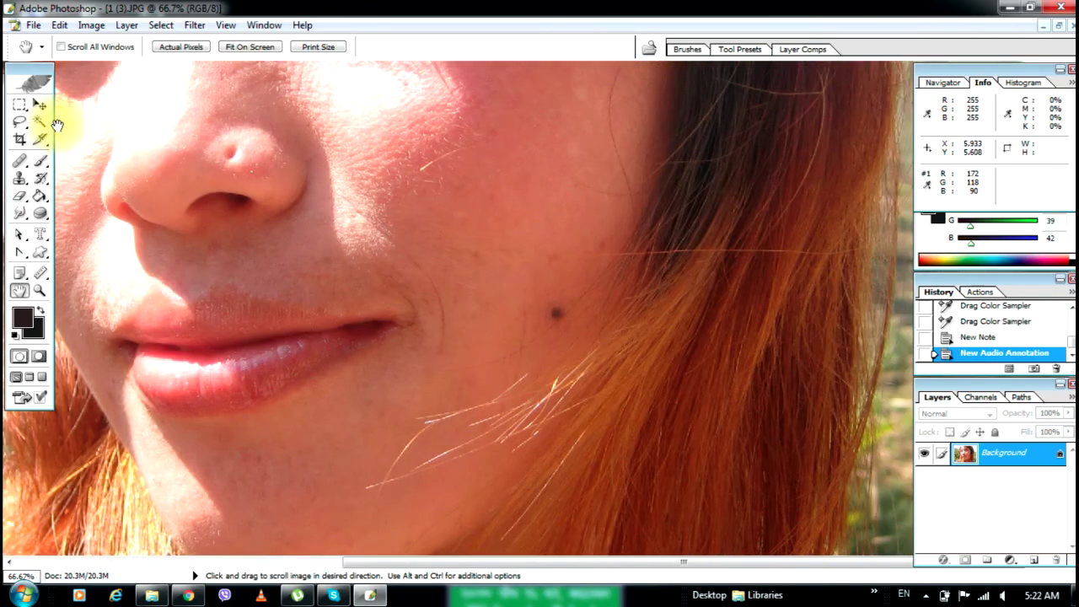
Remove the dark mole on the cheek beside the mouth with the Patch tool, sampling nearby clear skin, and deselect.
{"action": "left_click", "coordinate": [30, 166]}
{"action": "left_click", "coordinate": [85, 173]}
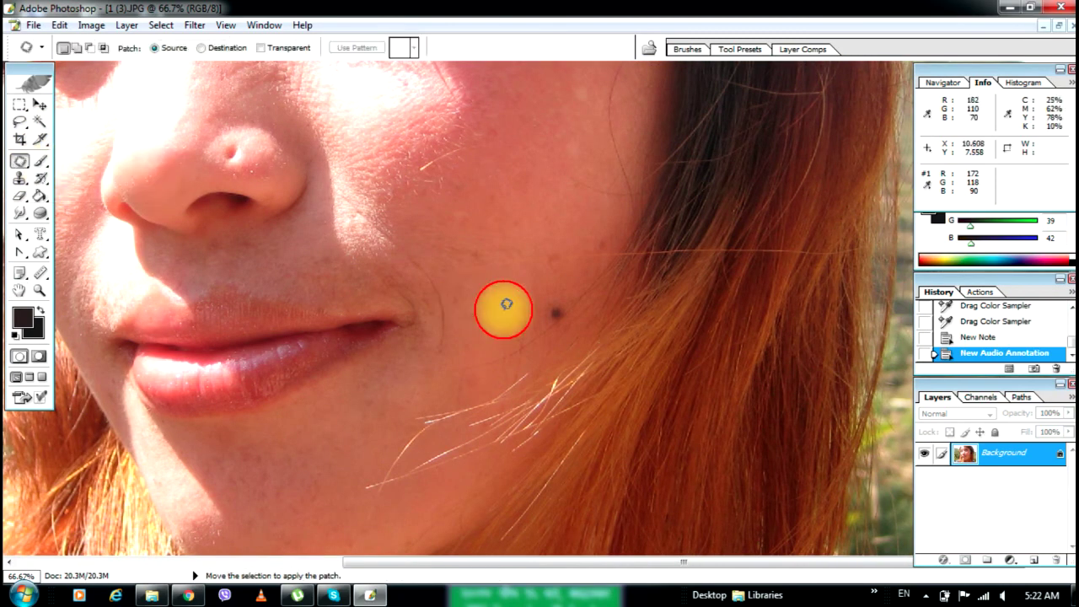
{"action": "mouse_move", "coordinate": [558, 268]}
{"action": "left_mouse_down"}
{"action": "mouse_move", "coordinate": [531, 325]}
{"action": "mouse_move", "coordinate": [570, 265]}
{"action": "mouse_move", "coordinate": [543, 297]}
{"action": "mouse_move", "coordinate": [519, 251]}
{"action": "left_mouse_up"}
{"action": "key", "text": "ctrl+d"}
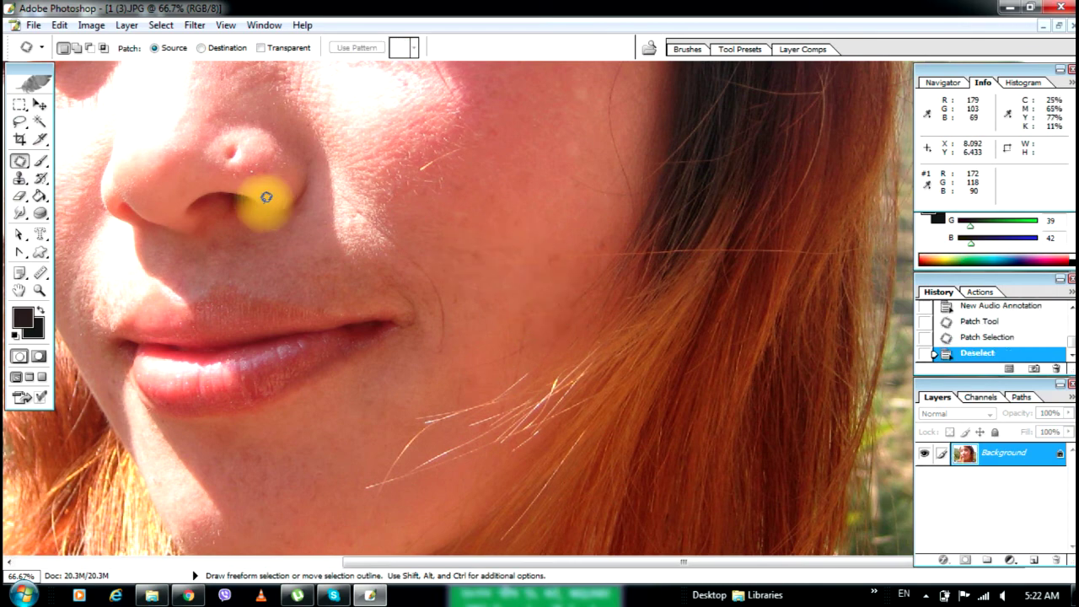
Patch the small dark spot between the eyebrows with skin from the cheek below the eye, and clear the selection.
{"action": "left_click", "coordinate": [19, 291]}
{"action": "left_click_drag", "start_coordinate": [290, 236], "coordinate": [658, 364]}
{"action": "left_click_drag", "start_coordinate": [701, 316], "coordinate": [399, 204]}
{"action": "left_click", "coordinate": [19, 160]}
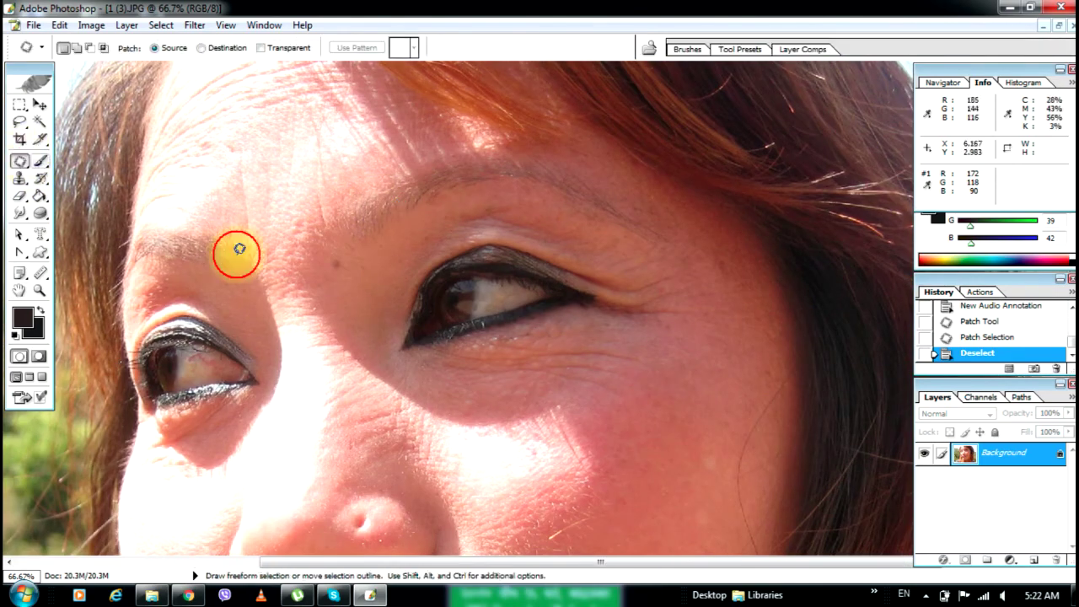
{"action": "mouse_move", "coordinate": [325, 262]}
{"action": "left_mouse_down"}
{"action": "mouse_move", "coordinate": [361, 285]}
{"action": "mouse_move", "coordinate": [370, 250]}
{"action": "mouse_move", "coordinate": [342, 239]}
{"action": "mouse_move", "coordinate": [325, 264]}
{"action": "left_mouse_up"}
{"action": "mouse_move", "coordinate": [337, 268]}
{"action": "left_mouse_down"}
{"action": "mouse_move", "coordinate": [335, 315]}
{"action": "mouse_move", "coordinate": [542, 422]}
{"action": "left_mouse_up"}
{"action": "key", "text": "ctrl+d"}
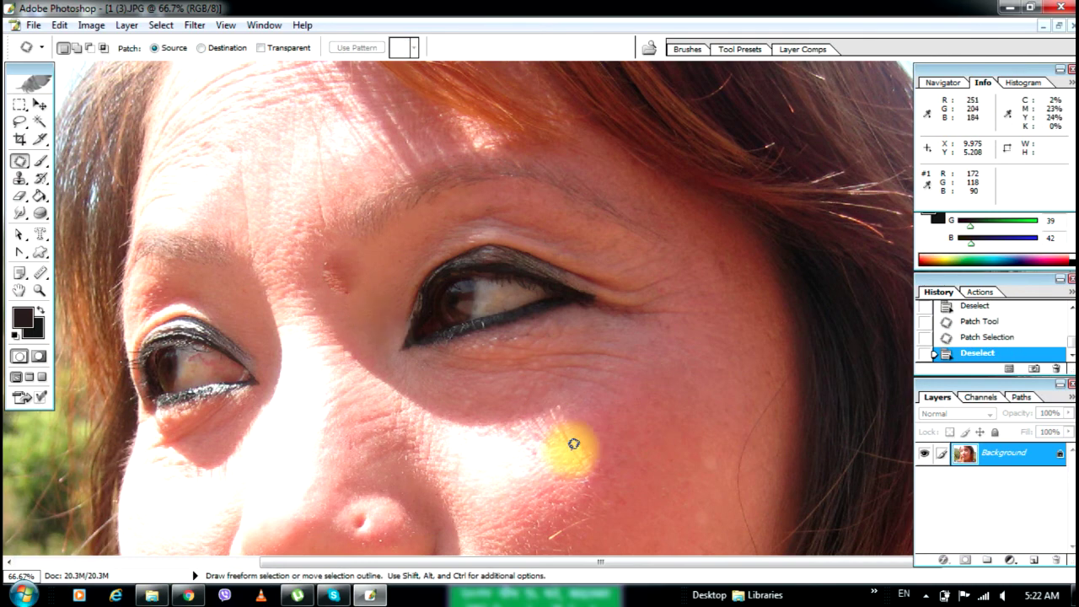
{"action": "left_click_drag", "start_coordinate": [441, 470], "coordinate": [466, 197]}
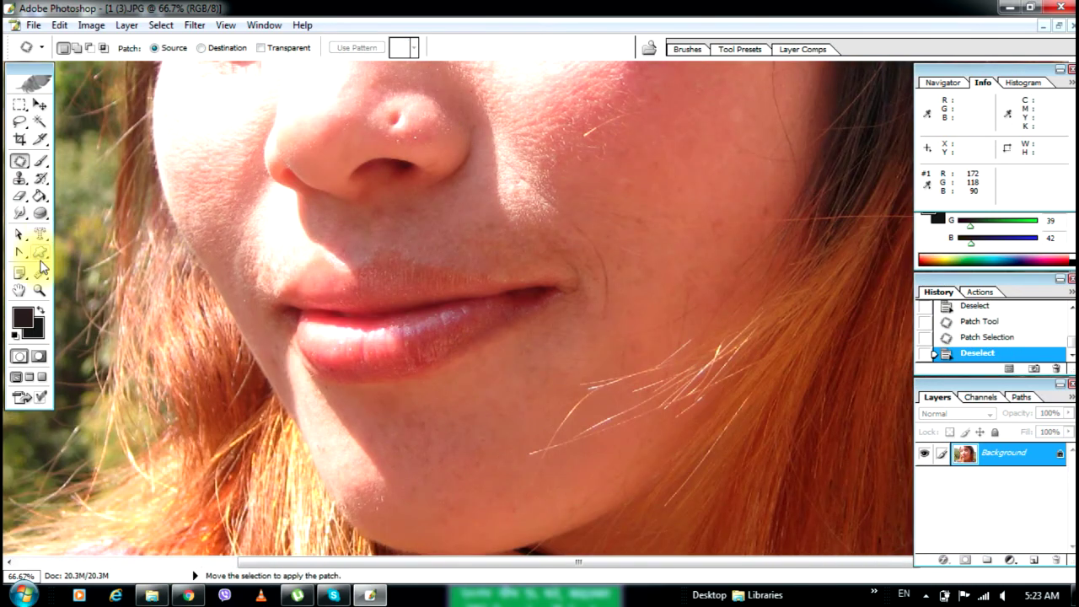
{"action": "left_click", "coordinate": [21, 291]}
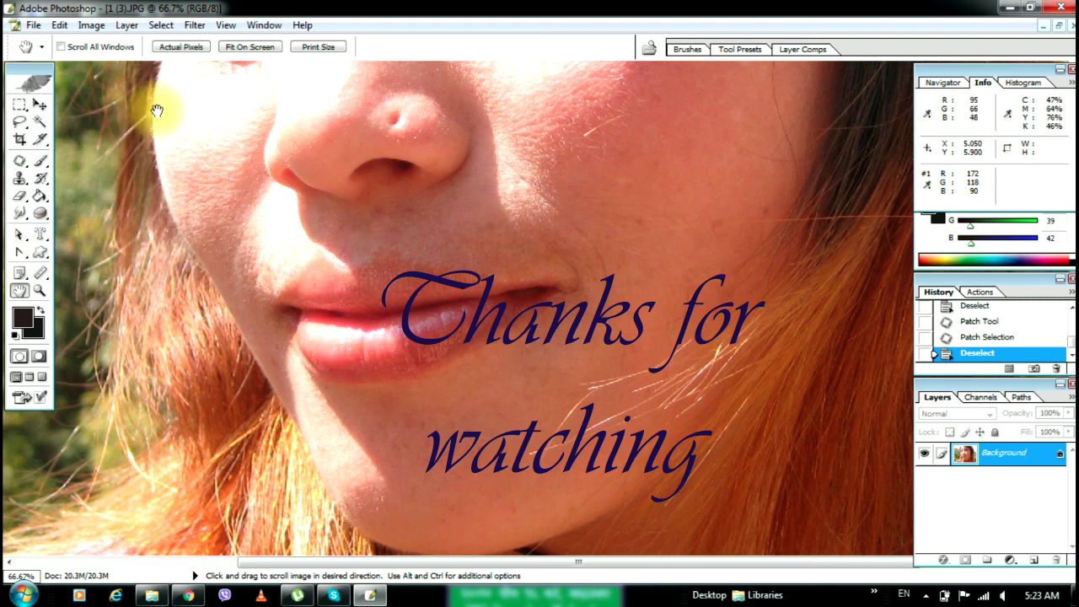
{"action": "left_click", "coordinate": [926, 596]}
{"action": "left_click", "coordinate": [901, 518]}
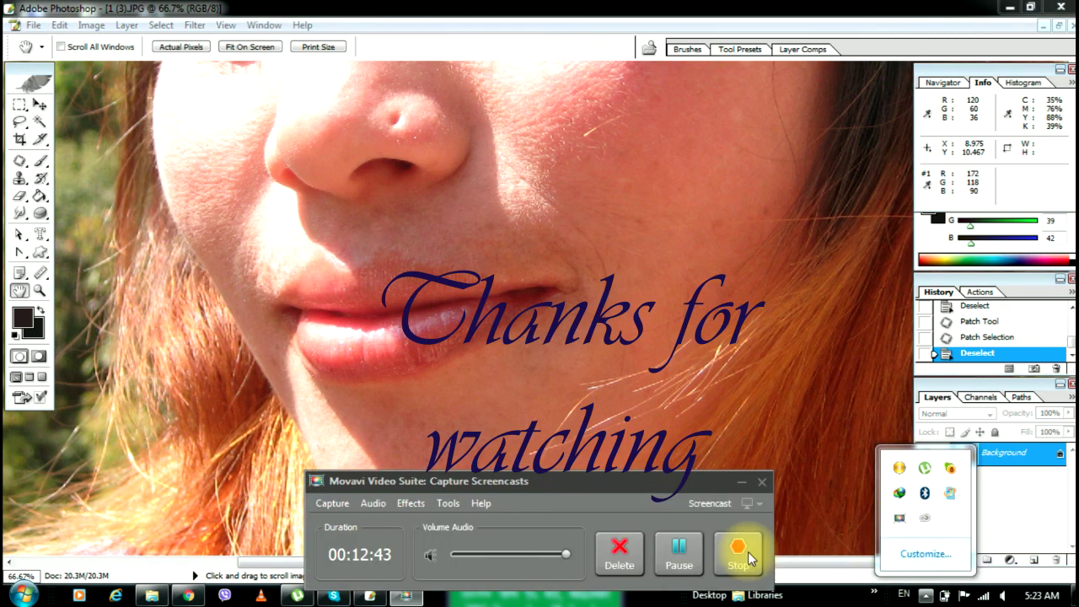